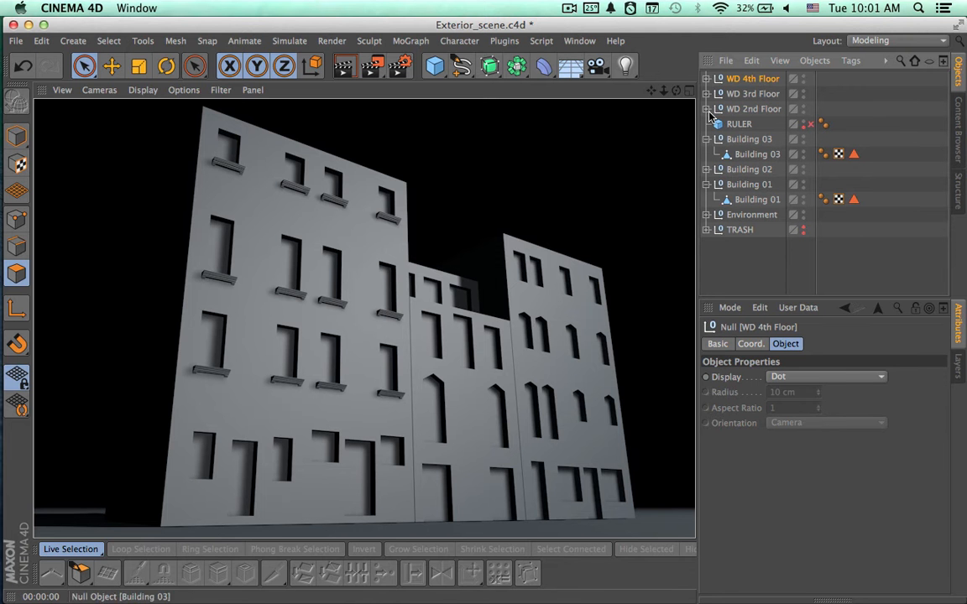
- Add a Tube primitive to the scene while viewing the arched windows in the Front view
click(690, 90)
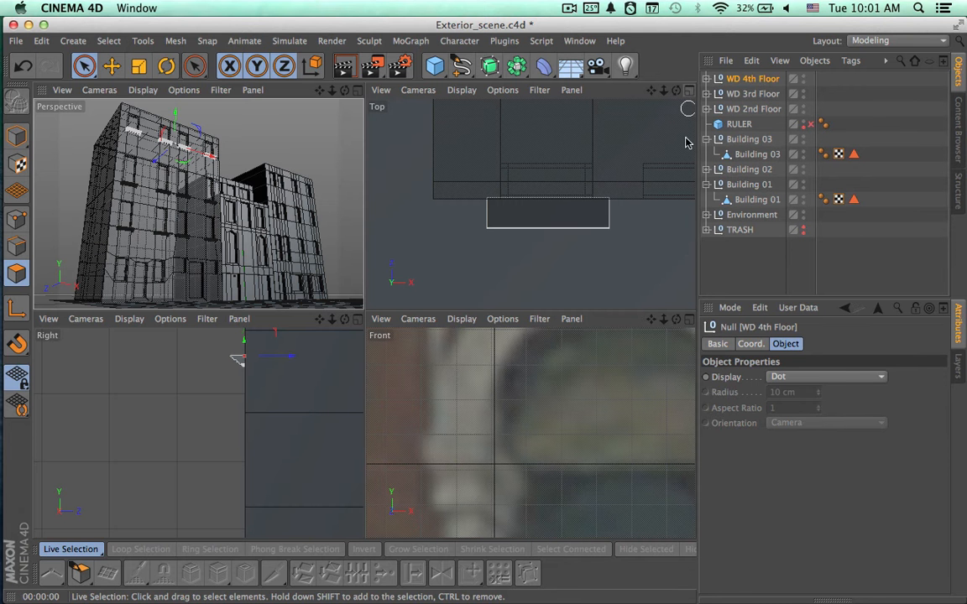
alt+right_drag(638, 388, 374, 385)
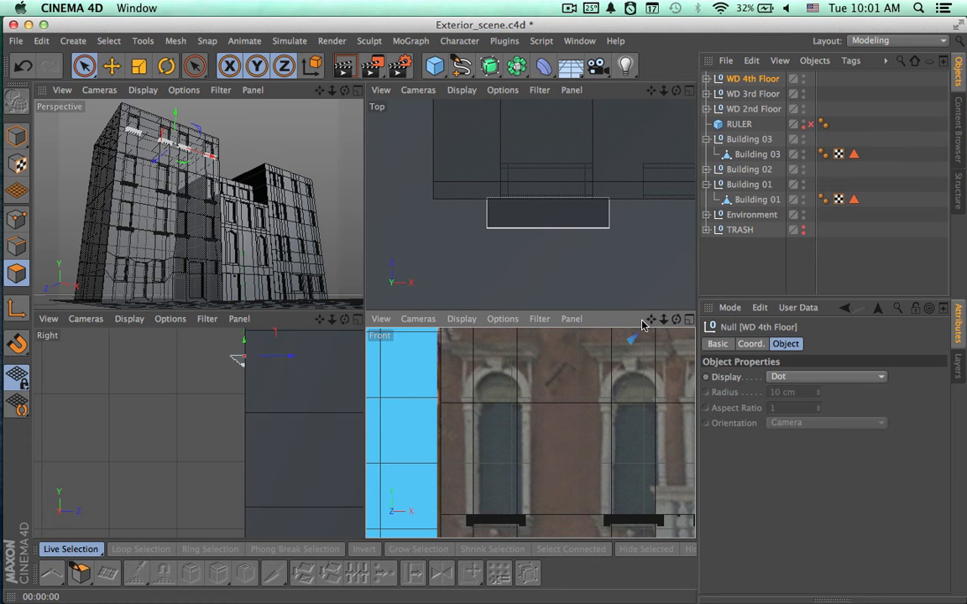
click(693, 323)
alt+middle_drag(623, 376, 546, 394)
alt+right_drag(547, 395, 508, 395)
alt+middle_drag(508, 399, 379, 328)
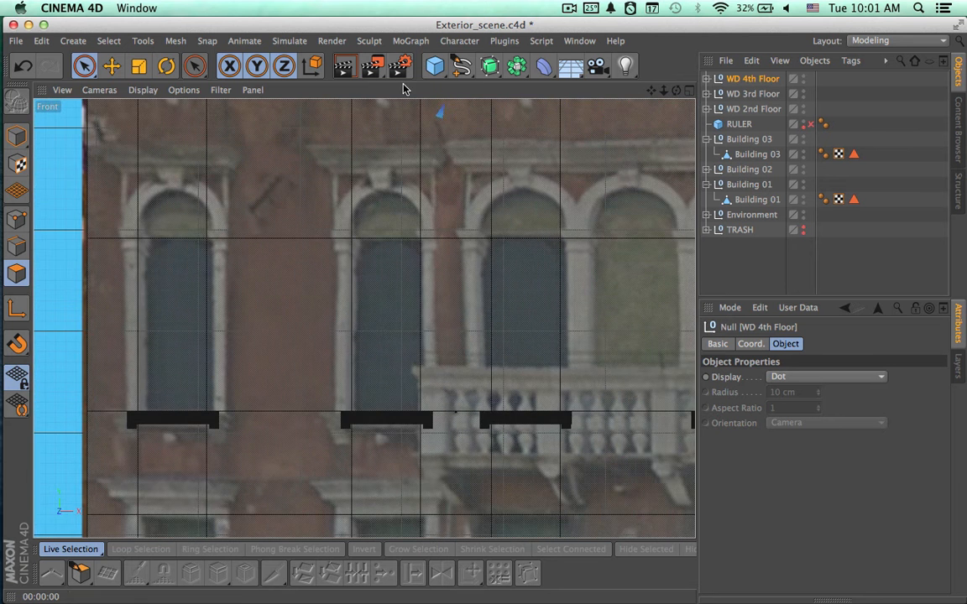
drag(438, 72, 722, 139)
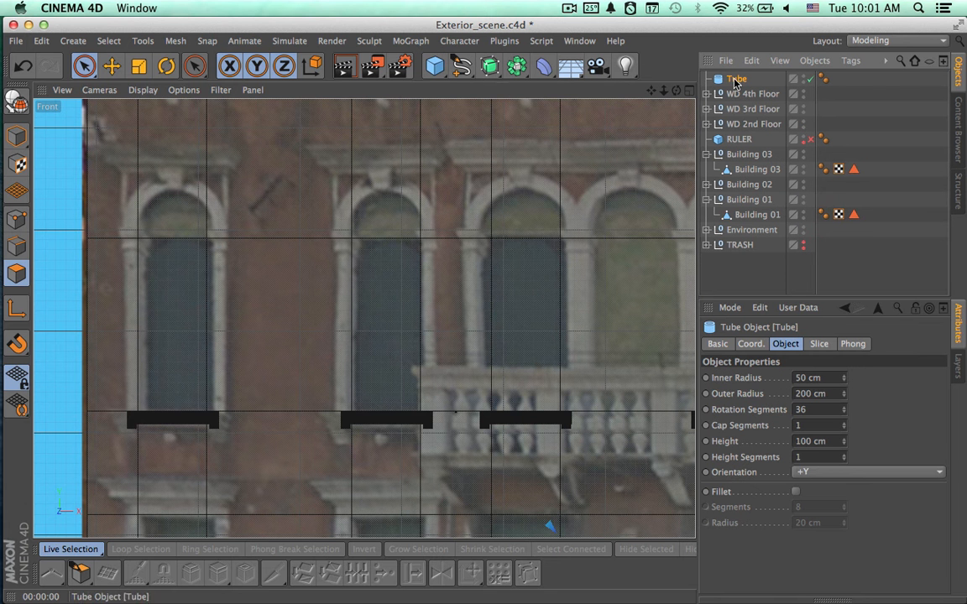
- Move the tube over the second arched window on the third floor and rotate it so its ring faces the front
scroll(566, 345, down, 5)
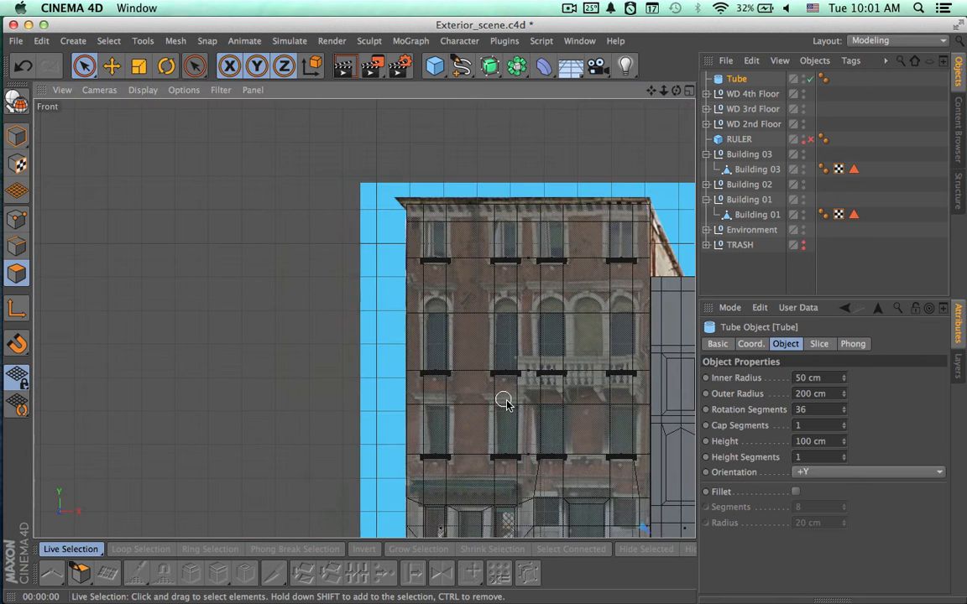
scroll(414, 339, up, 3)
drag(598, 433, 384, 168)
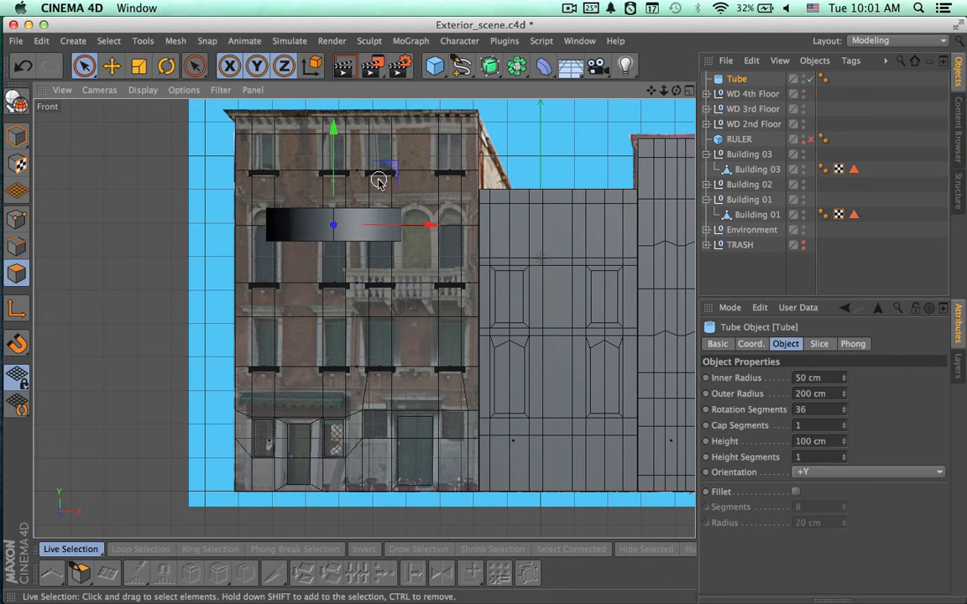
scroll(383, 168, up, 5)
key(r)
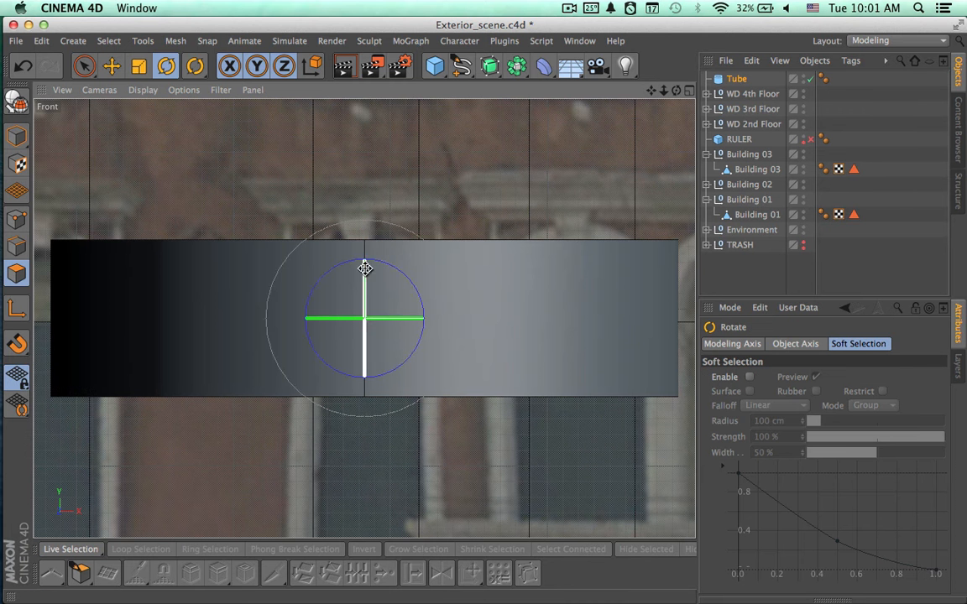
drag(363, 277, 387, 456)
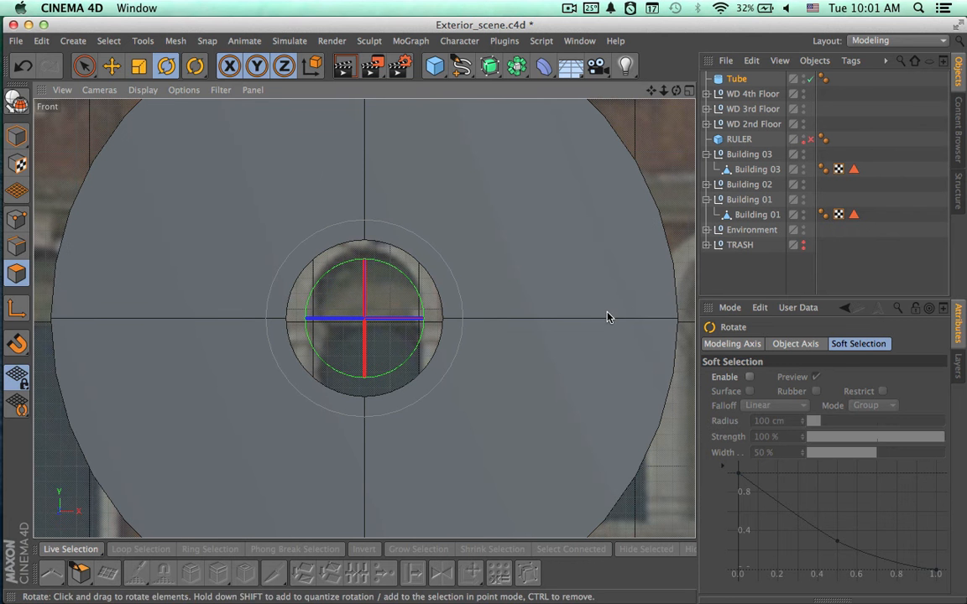
- Enable X-Ray display for the tube so the reference facade shows through
click(736, 79)
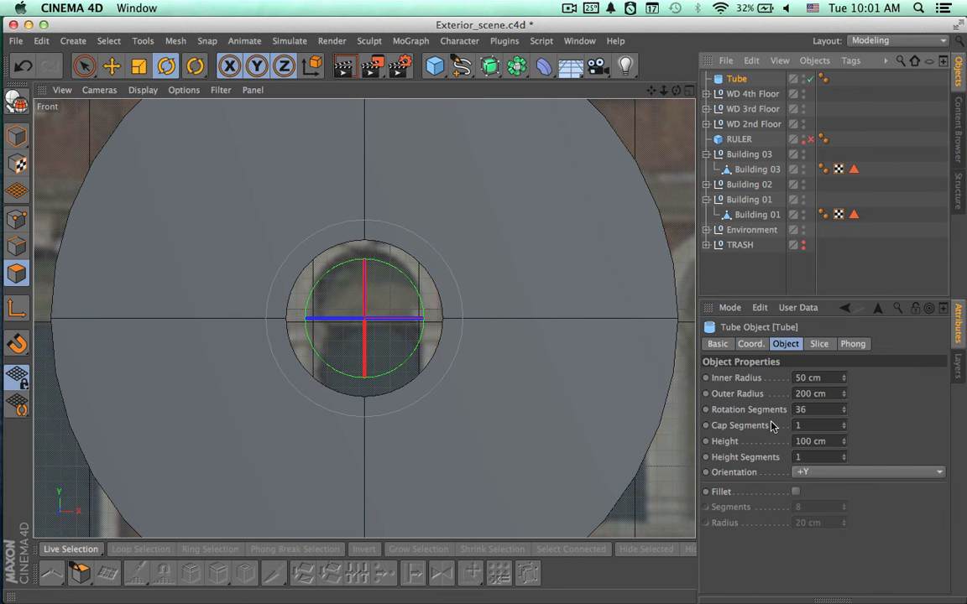
click(718, 344)
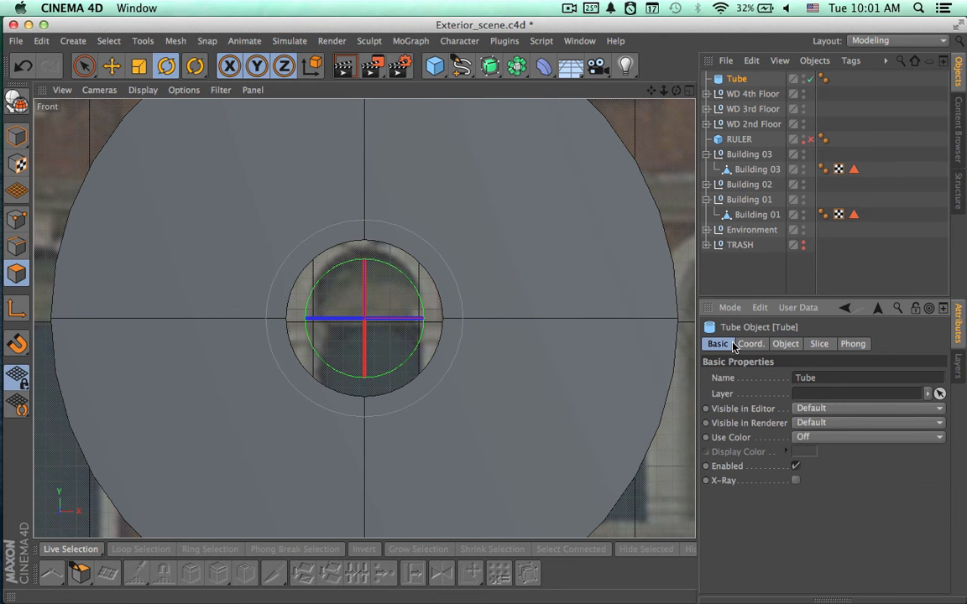
click(795, 481)
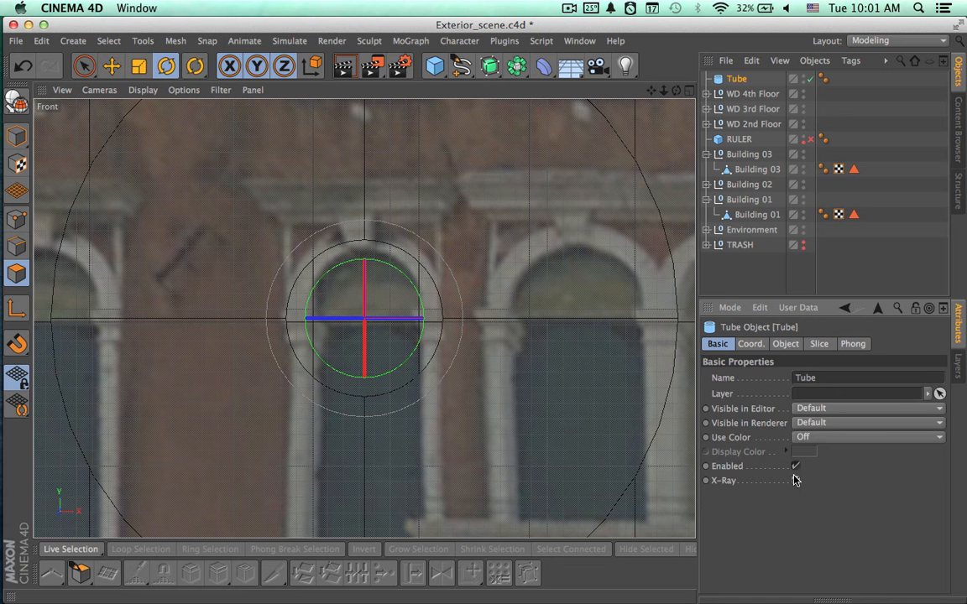
- Set the tube's rotation segments to 30
click(751, 344)
click(785, 344)
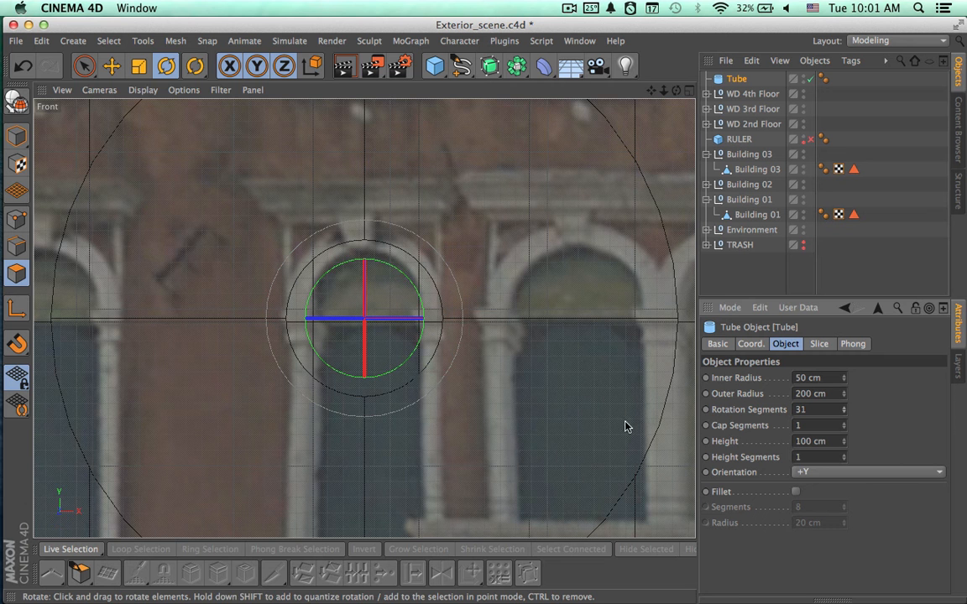
scroll(621, 425, down, 3)
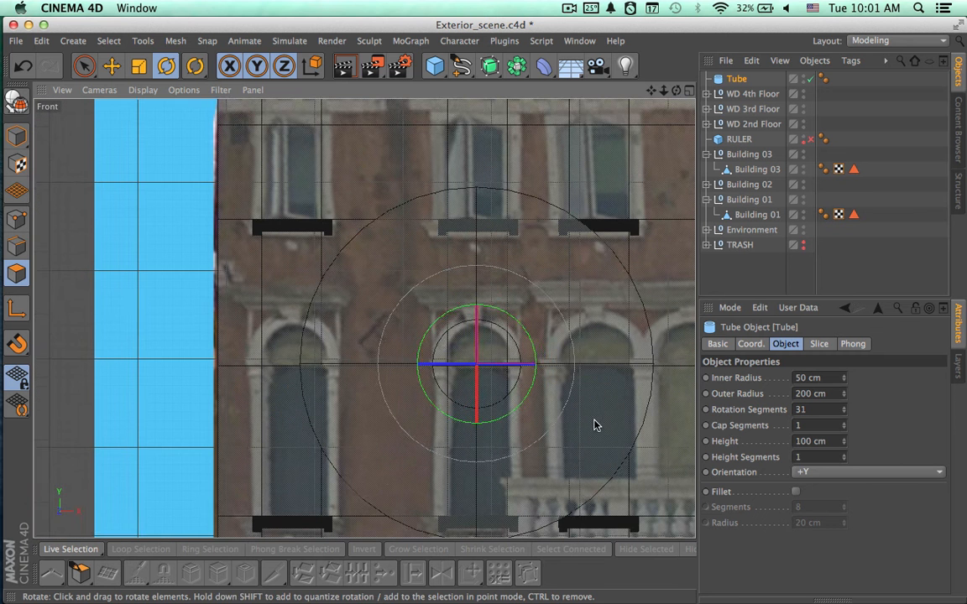
alt+middle_drag(609, 309, 598, 283)
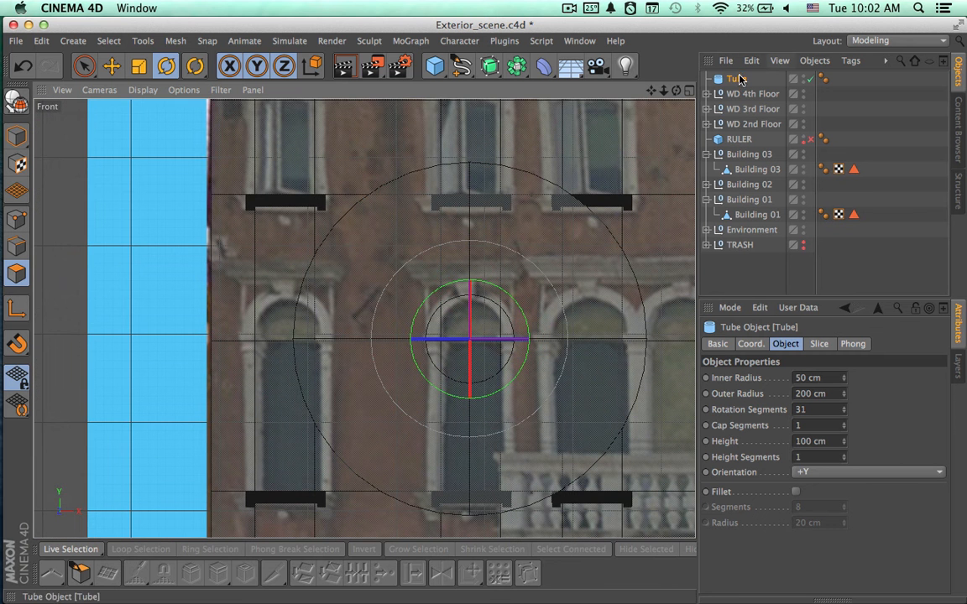
click(844, 413)
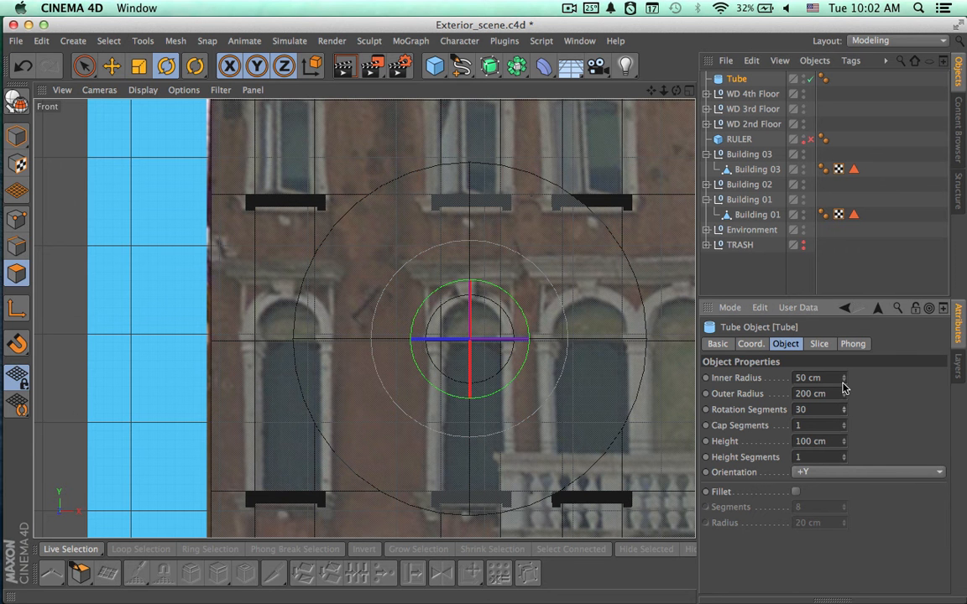
- Reduce the tube's inner radius to 35 cm
click(845, 382)
click(845, 382)
click(845, 382)
click(844, 382)
click(844, 382)
click(845, 382)
click(844, 382)
click(845, 382)
click(844, 382)
click(844, 382)
click(845, 382)
click(845, 382)
click(845, 382)
click(845, 382)
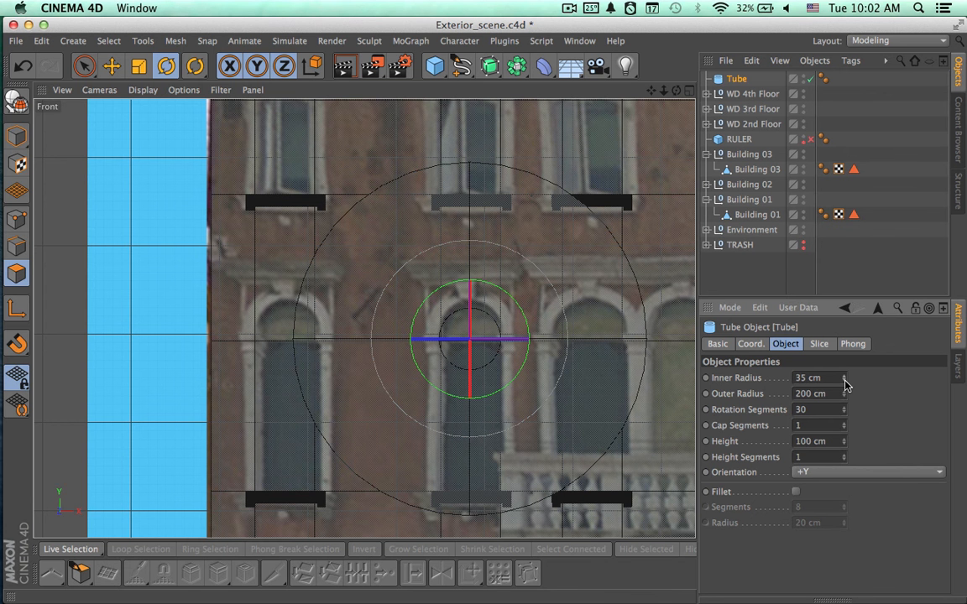
- Move the tube up and slightly sideways so its inner circle meets the top of the window arch
alt+right_drag(458, 419, 577, 427)
alt+middle_drag(515, 380, 491, 425)
key(space)
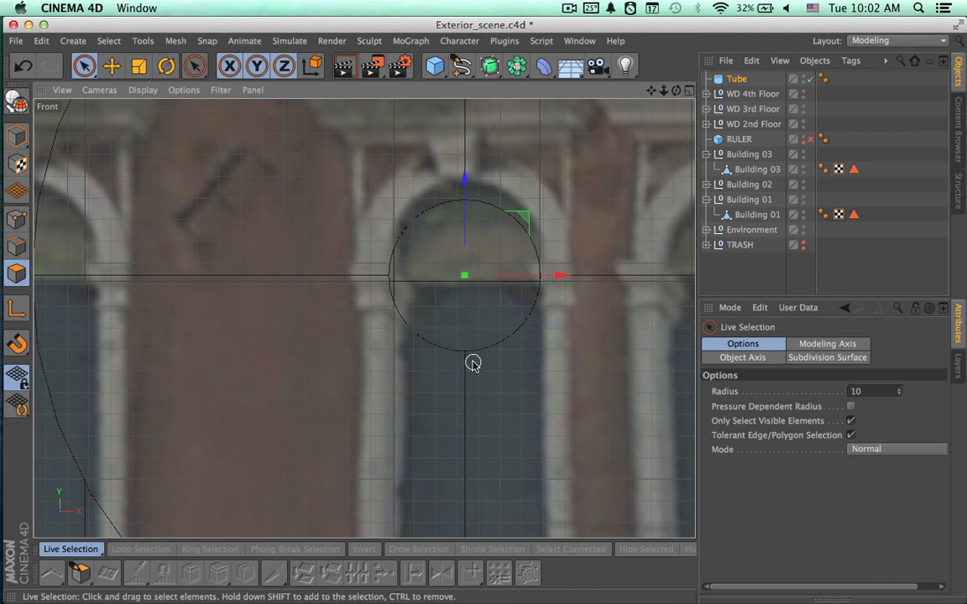
drag(467, 199, 472, 177)
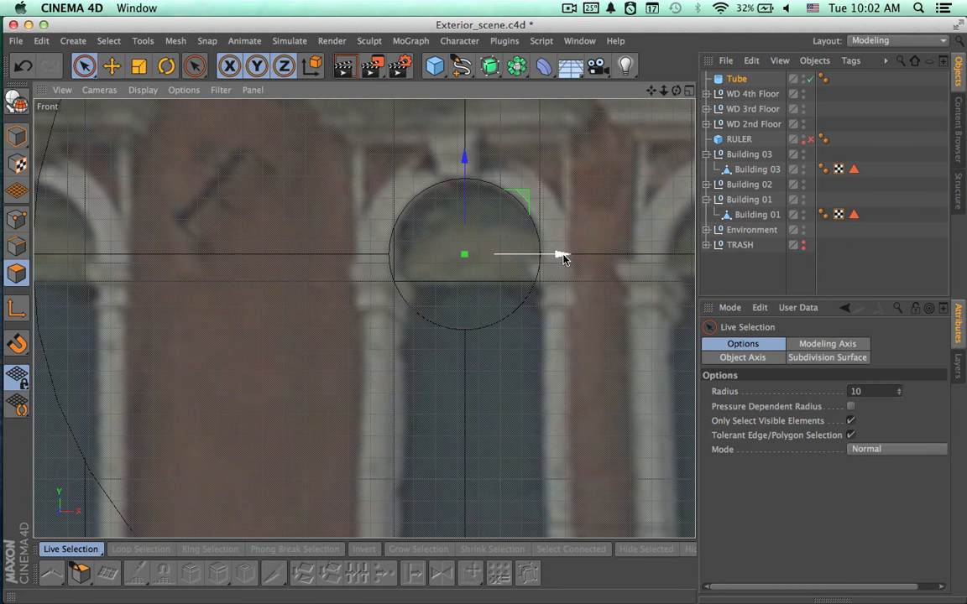
drag(564, 257, 562, 256)
- Set the tube's inner radius to 34 cm and fine-tune its position within the window arch
click(737, 79)
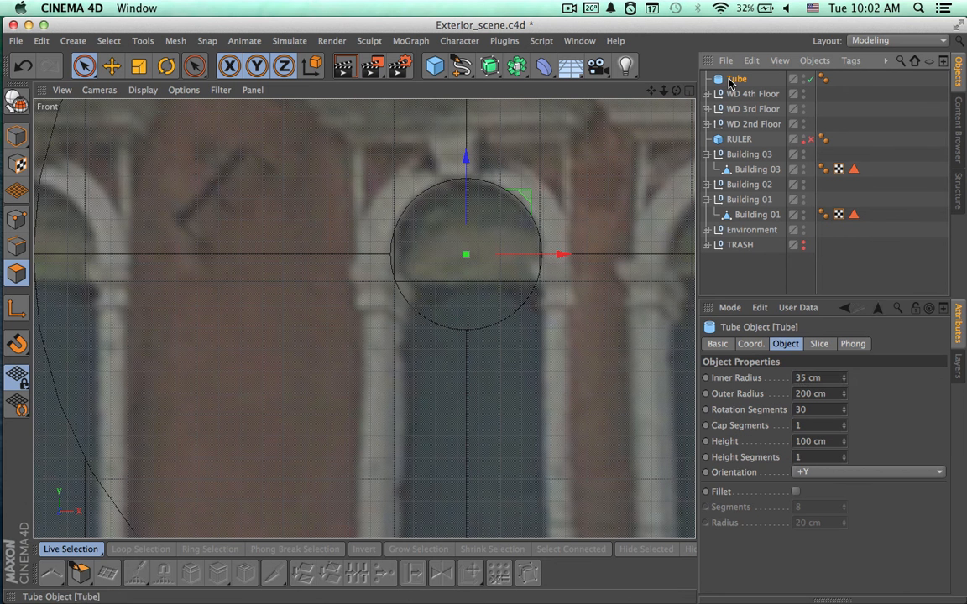
click(845, 382)
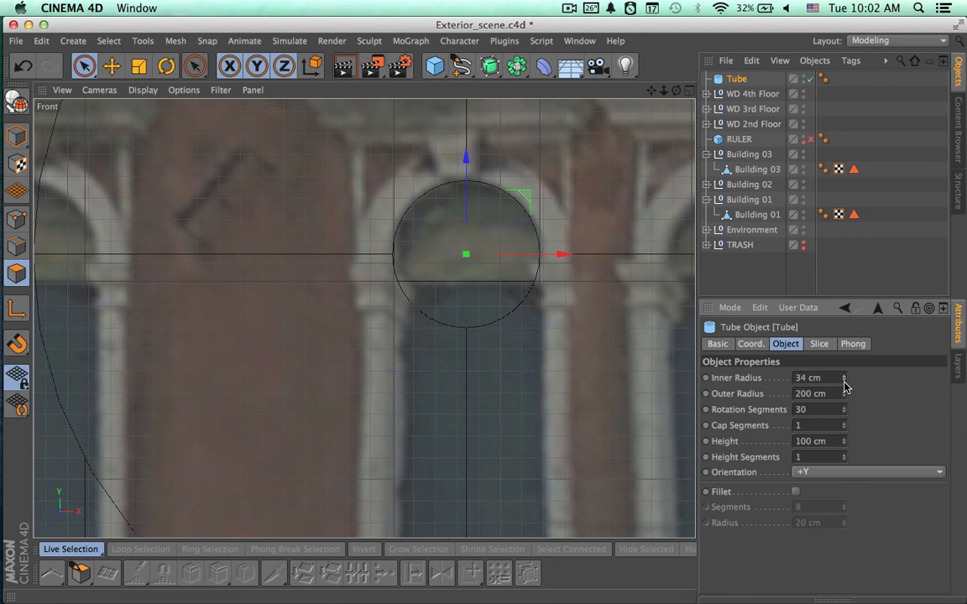
alt+right_drag(627, 371, 689, 374)
alt+middle_drag(637, 362, 660, 405)
alt+right_drag(624, 369, 560, 369)
drag(573, 283, 573, 281)
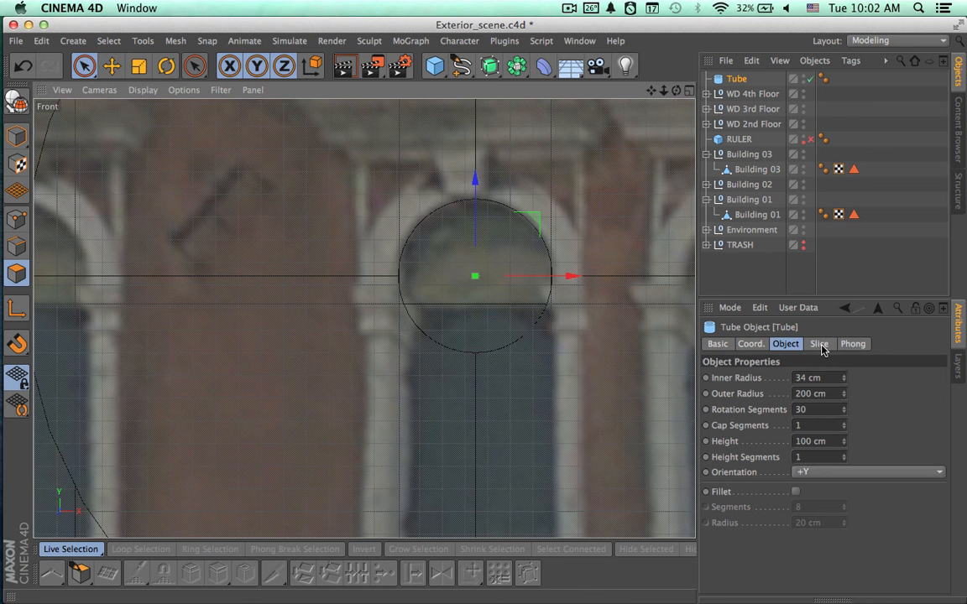
- Compare an inner radius of 33 cm, keep 34 cm, and set the tube's outer radius to 48 cm
click(844, 382)
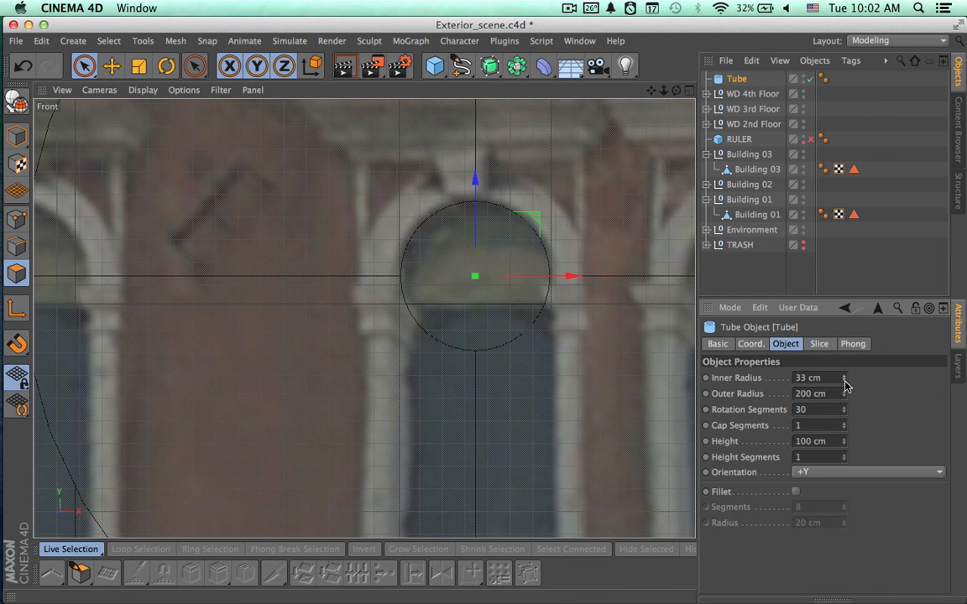
click(844, 376)
click(845, 393)
drag(845, 400, 845, 399)
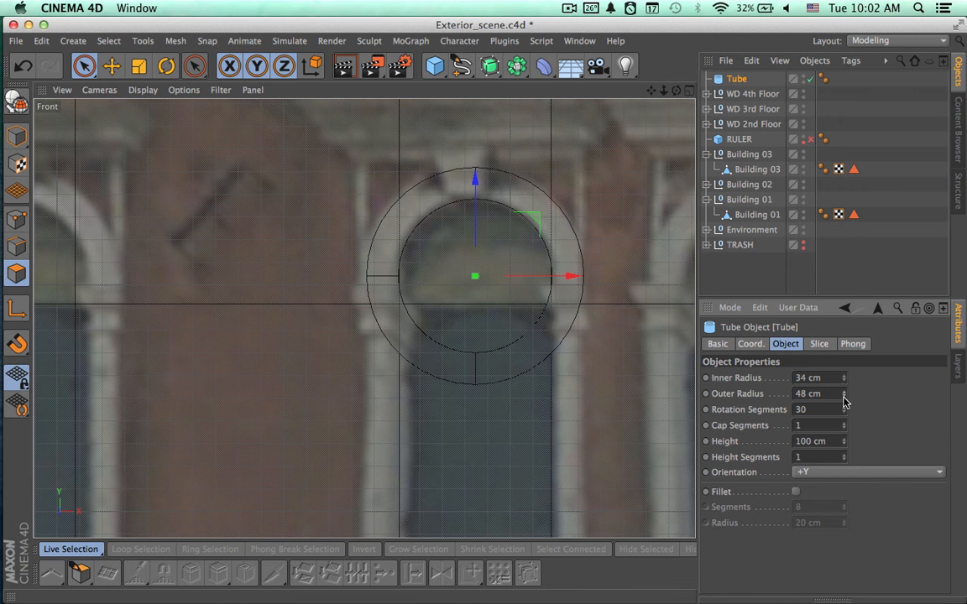
- Enable slicing on the tube to leave only the upper half arch from 0° to 180°
alt+middle_drag(566, 320, 554, 365)
scroll(554, 366, down, 2)
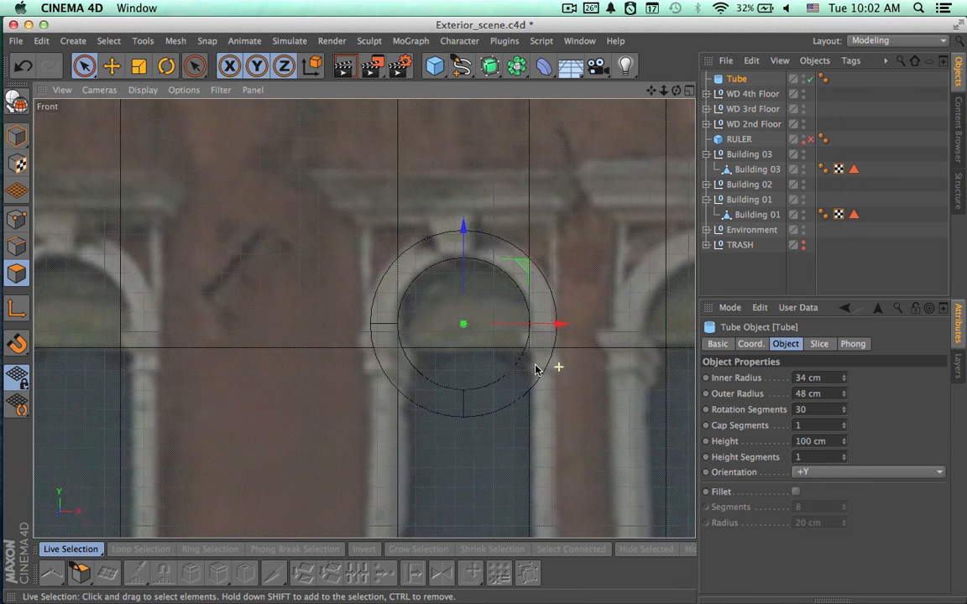
click(820, 345)
click(786, 345)
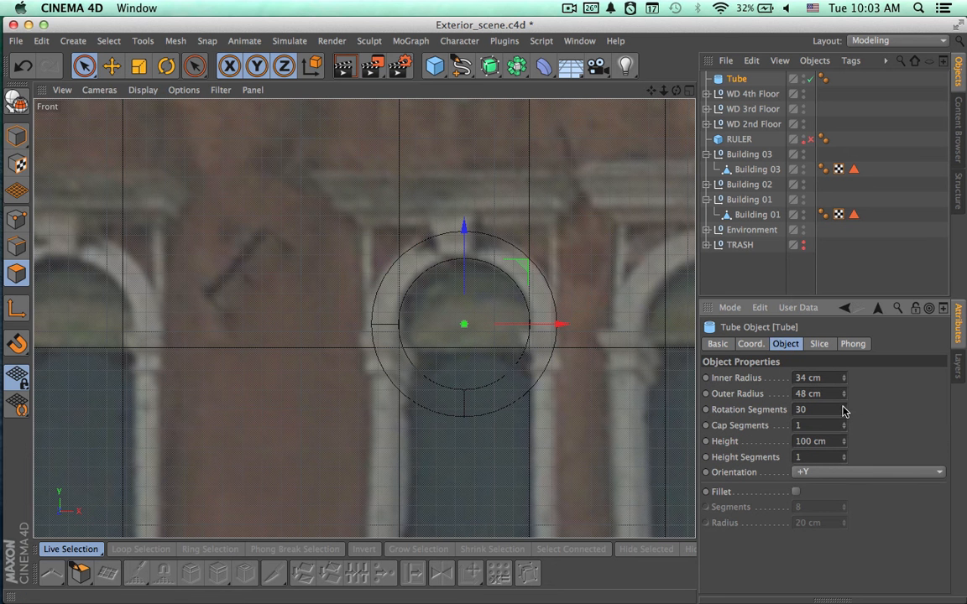
click(826, 347)
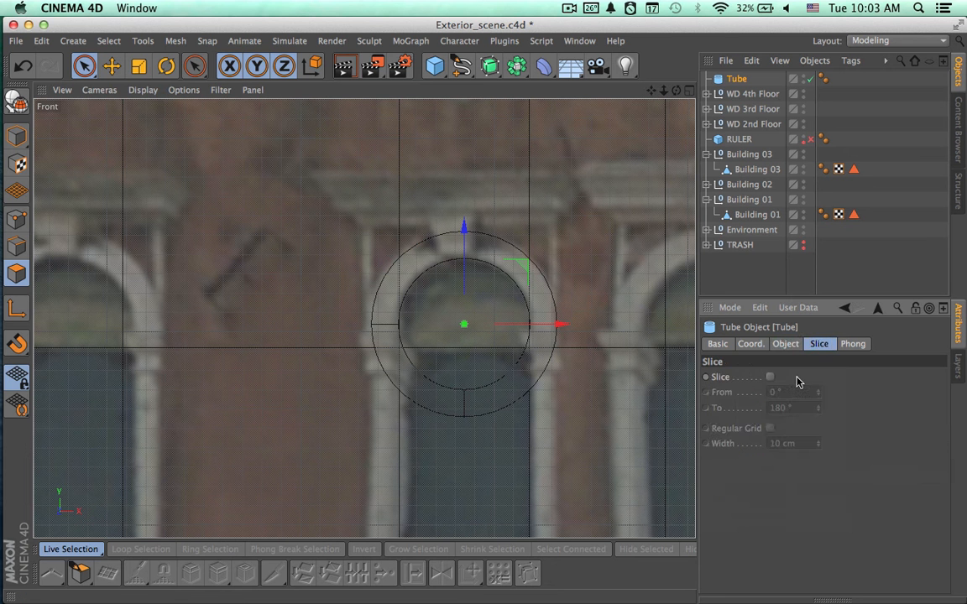
click(771, 378)
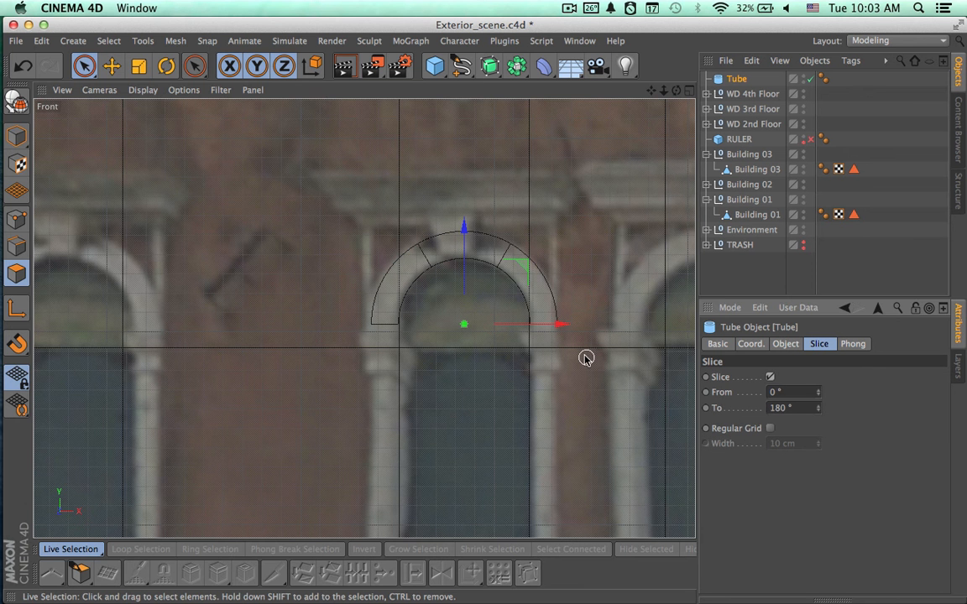
- Try other slice start and end angles on the tube, and restore From to 0° and To to 180°
alt+right_drag(537, 356, 649, 360)
alt+middle_drag(612, 356, 616, 382)
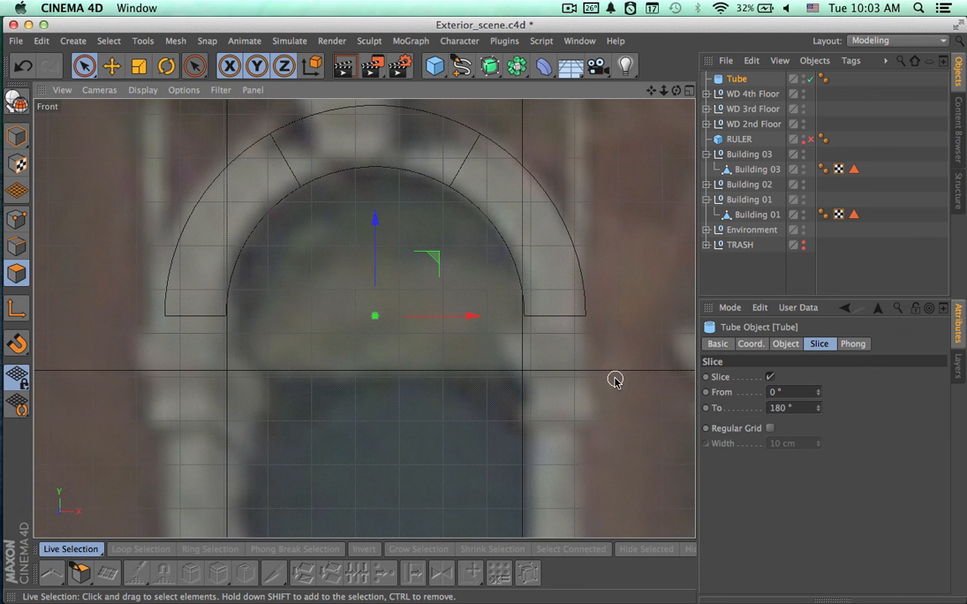
mouse_move(818, 409)
mouse_down()
mouse_move(818, 382)
mouse_move(819, 455)
mouse_move(820, 371)
mouse_move(820, 405)
mouse_up()
click(806, 392)
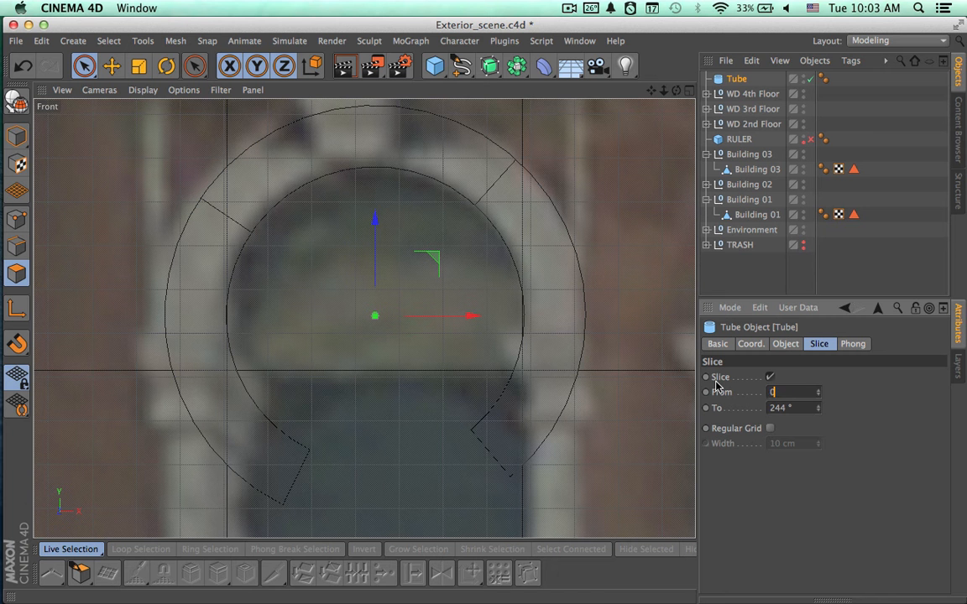
text(0)
key(Return)
click(807, 409)
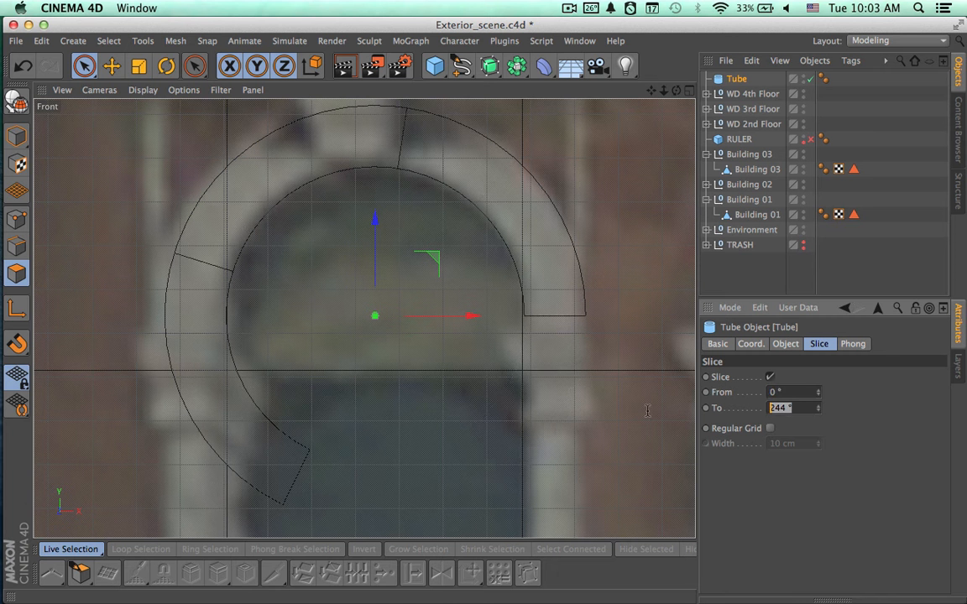
text(180)
key(Return)
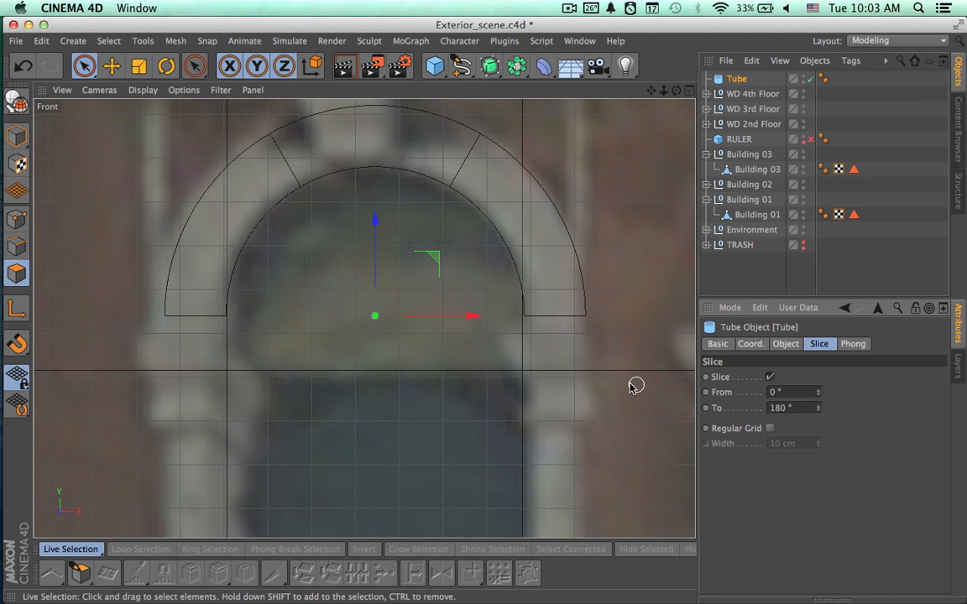
- Nudge the half-arch tube slightly along X to align it with the window arch, and set its height to 14 cm
click(784, 345)
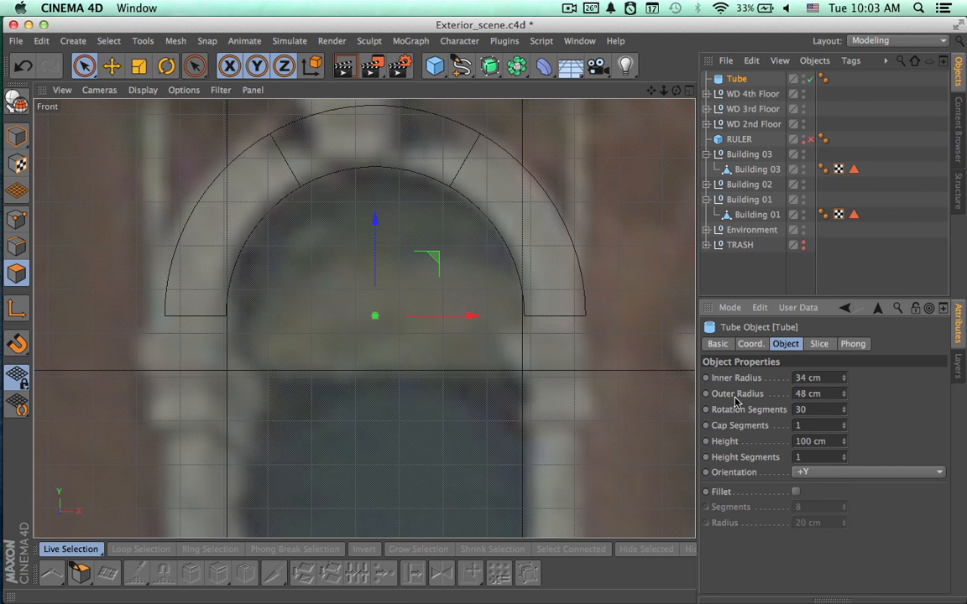
drag(472, 318, 475, 319)
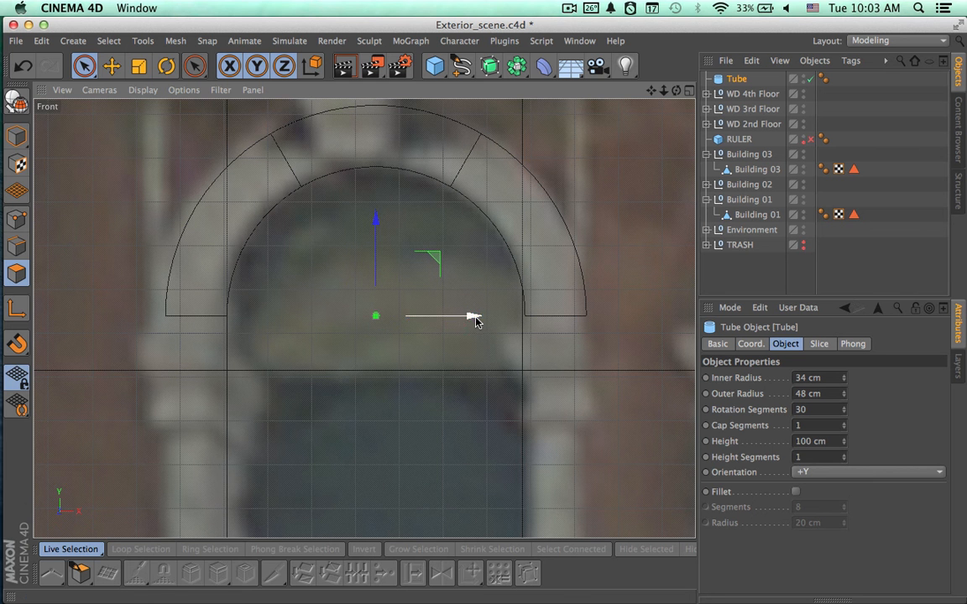
click(688, 91)
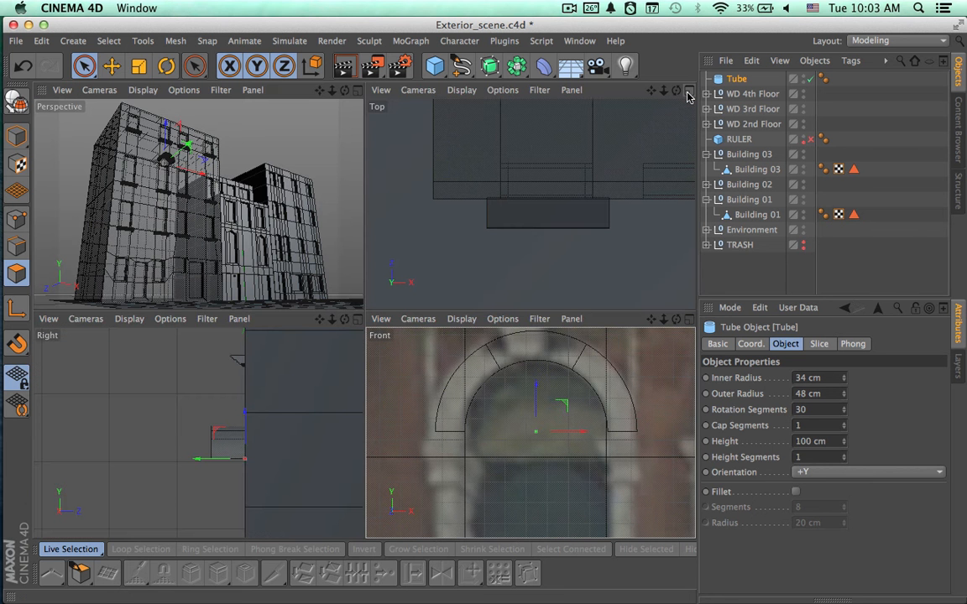
click(819, 410)
click(827, 440)
text(14)
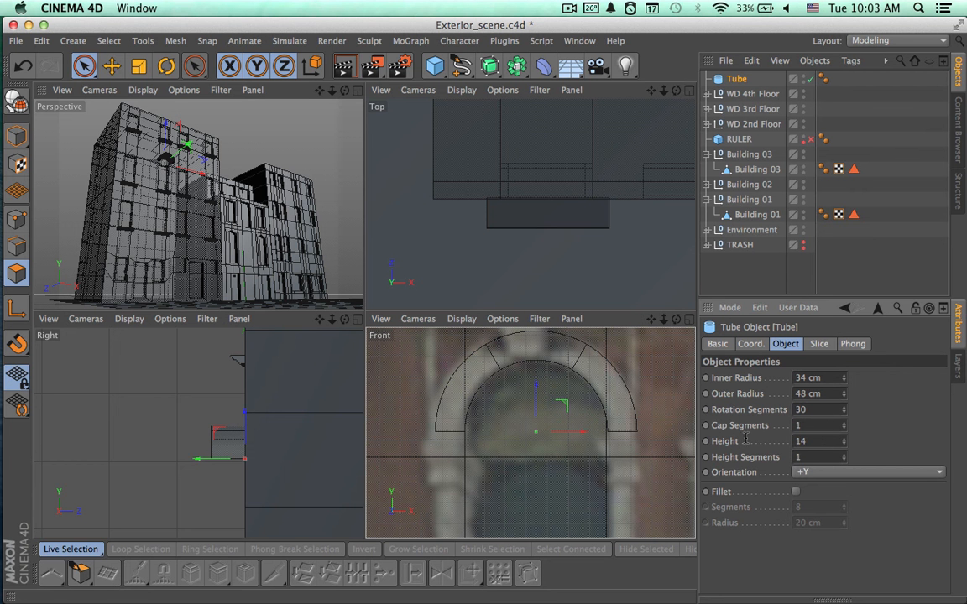
key(Return)
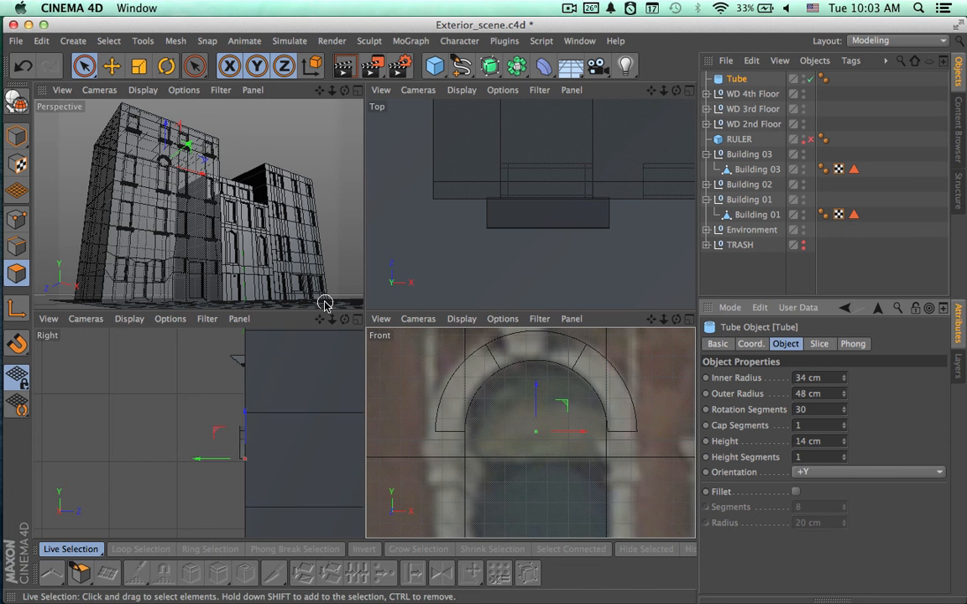
- Move the tube slightly outward from the facade wall in the side view and check it in a perspective test render
click(356, 319)
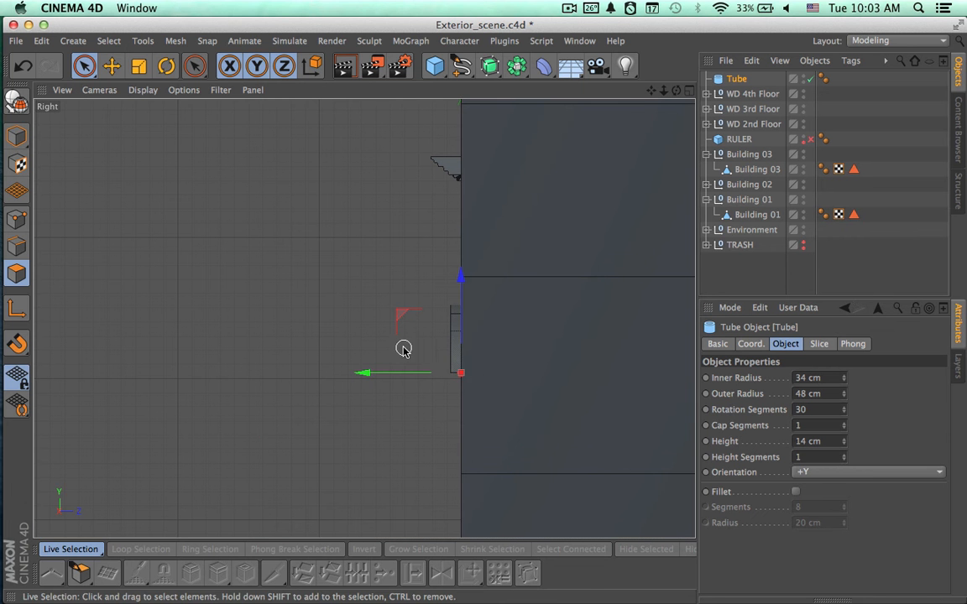
mouse_move(399, 377)
mouse_down()
mouse_move(373, 375)
mouse_move(393, 373)
mouse_up()
click(689, 91)
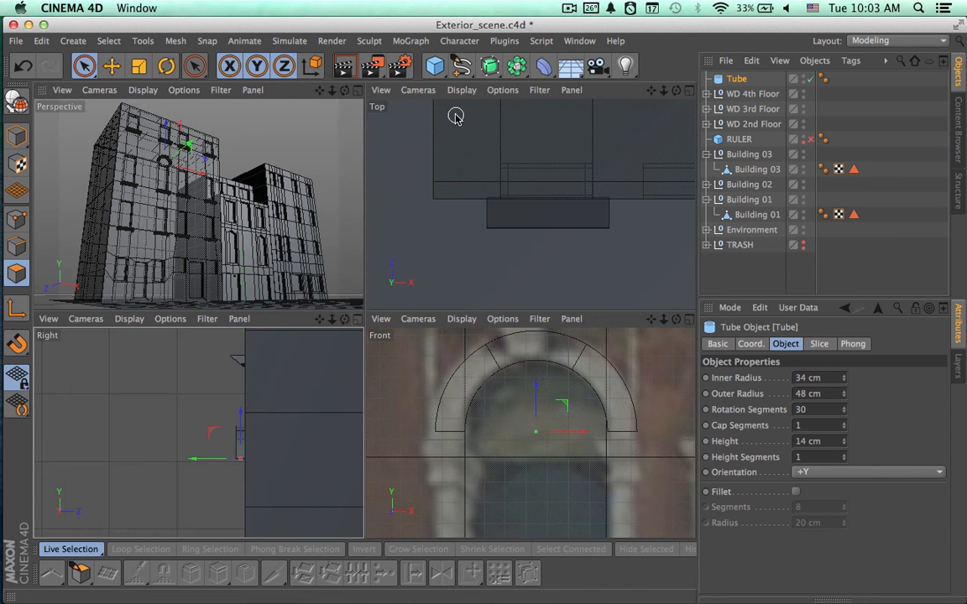
click(356, 90)
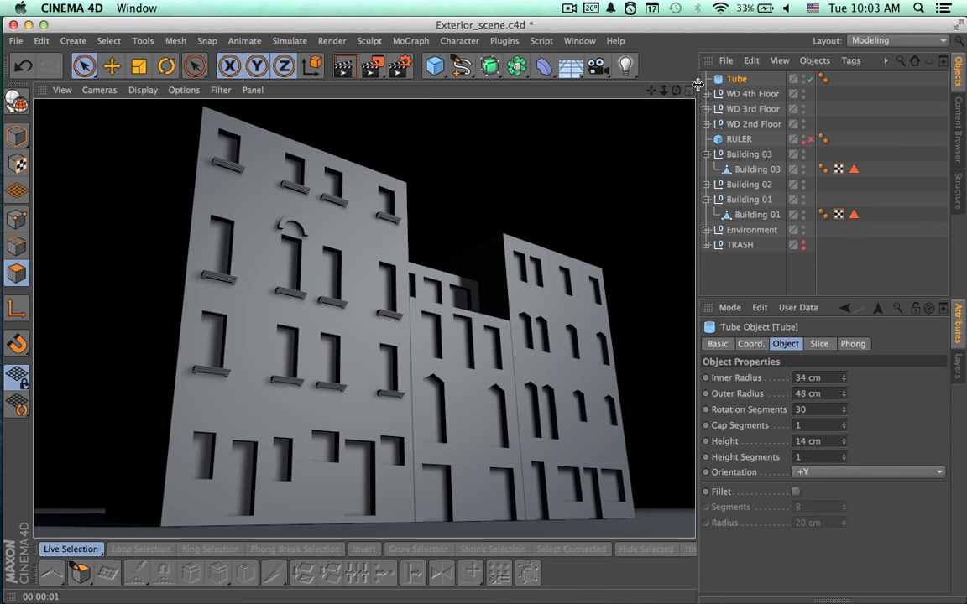
click(740, 80)
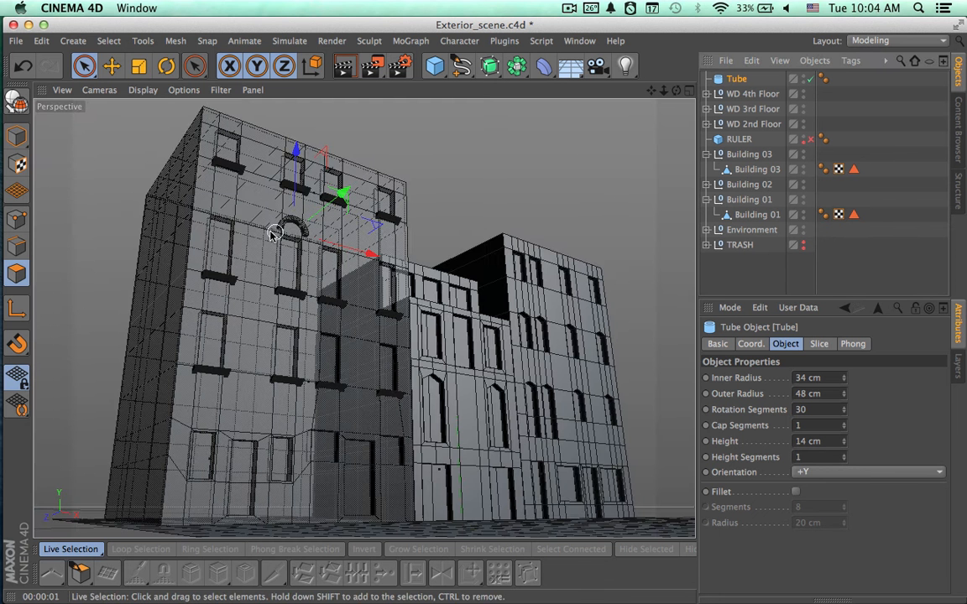
- Frame the arch closely, compare 16 rotation segments in a test render, and set the tube's rotation segments to 20
key(o)
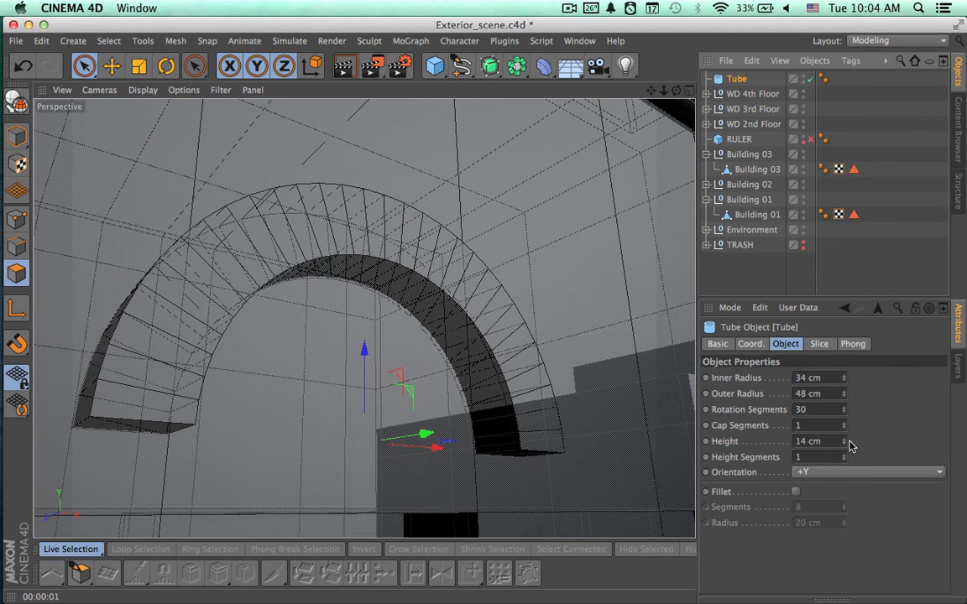
mouse_move(845, 413)
mouse_down()
mouse_move(845, 445)
mouse_move(844, 420)
mouse_up()
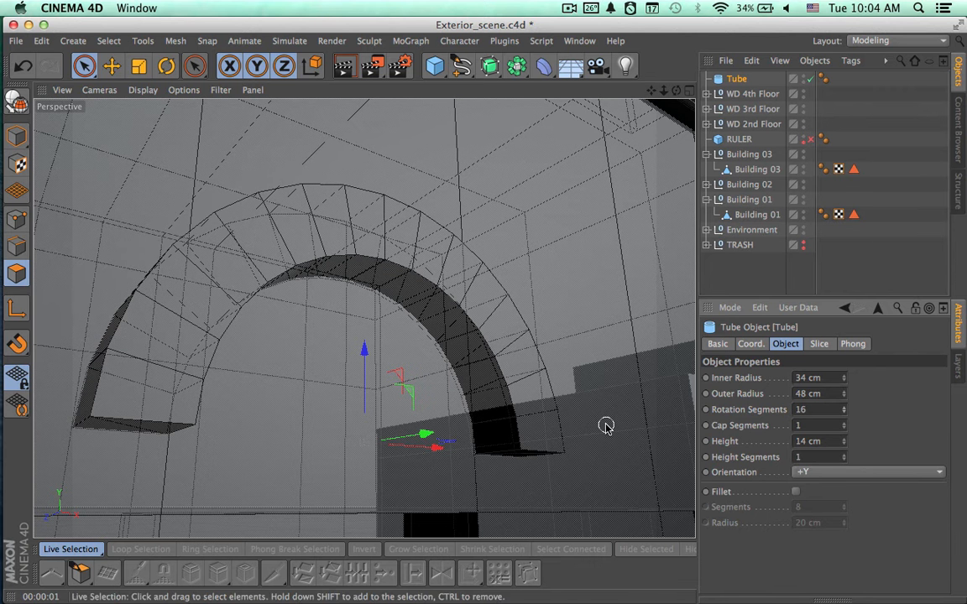
key(ctrl+r)
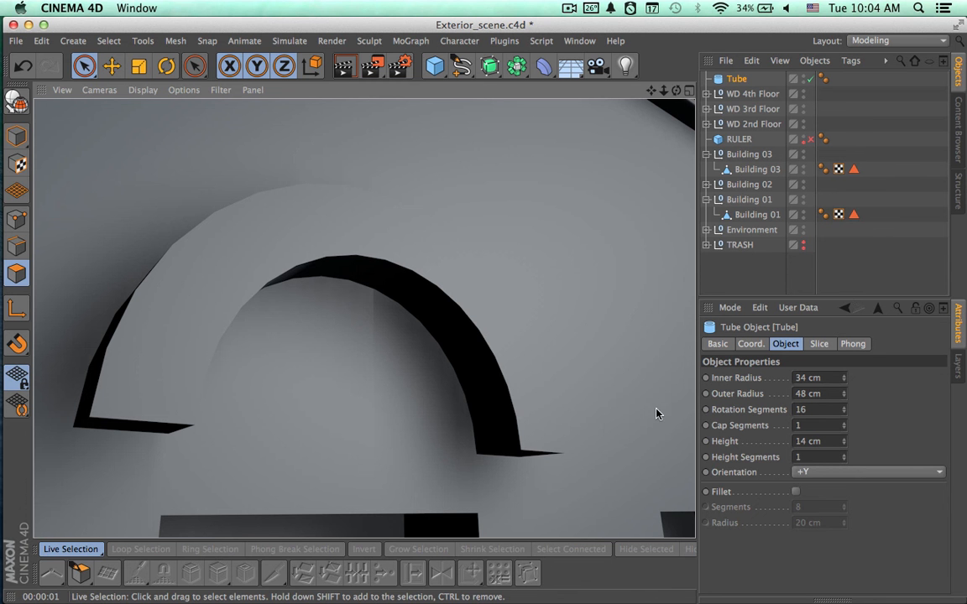
click(845, 429)
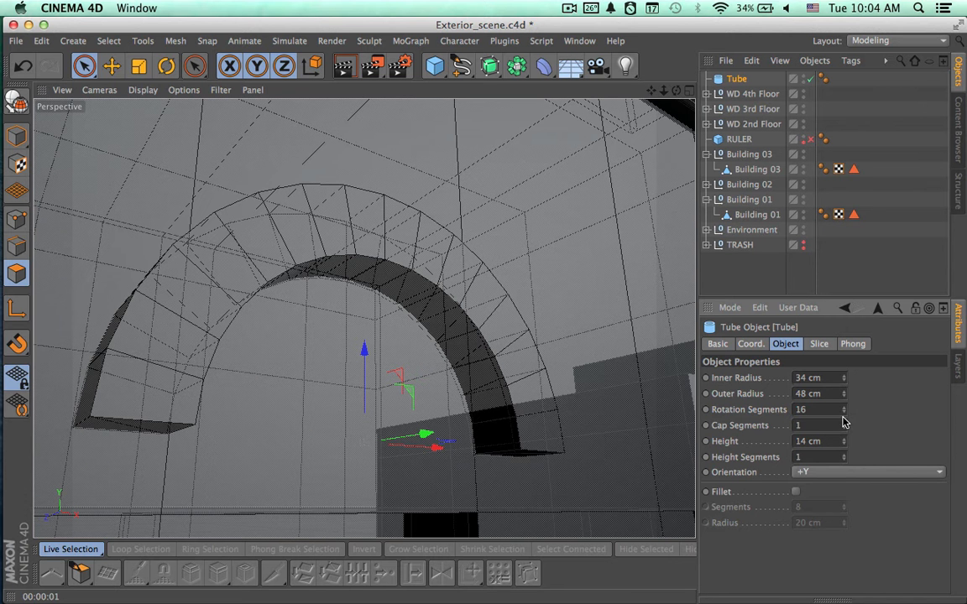
click(844, 407)
click(845, 407)
click(844, 407)
click(844, 407)
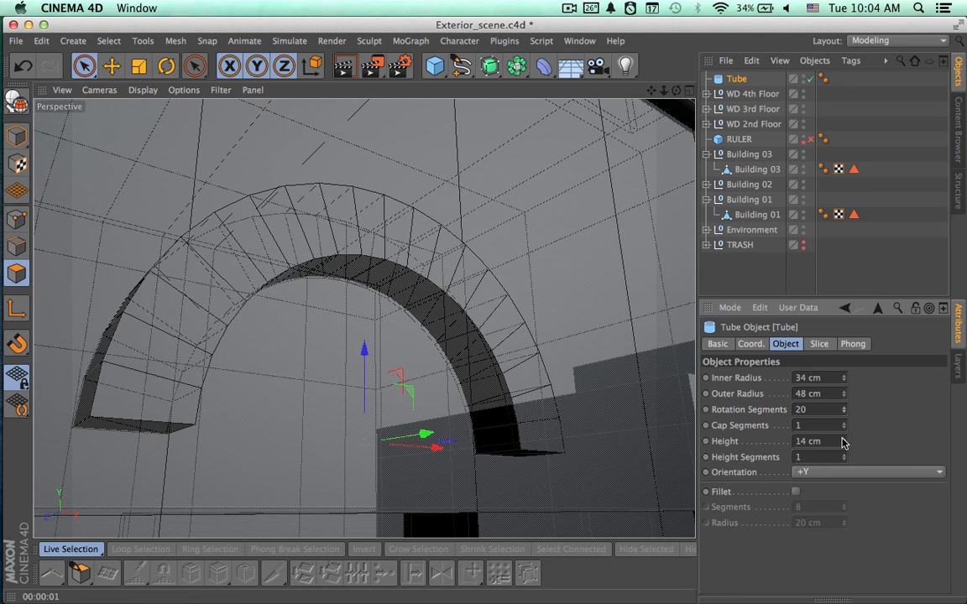
- Try 3 cap segments and 3 height segments on the tube, and set both values to 2
scroll(602, 411, up, 5)
scroll(598, 412, down, 3)
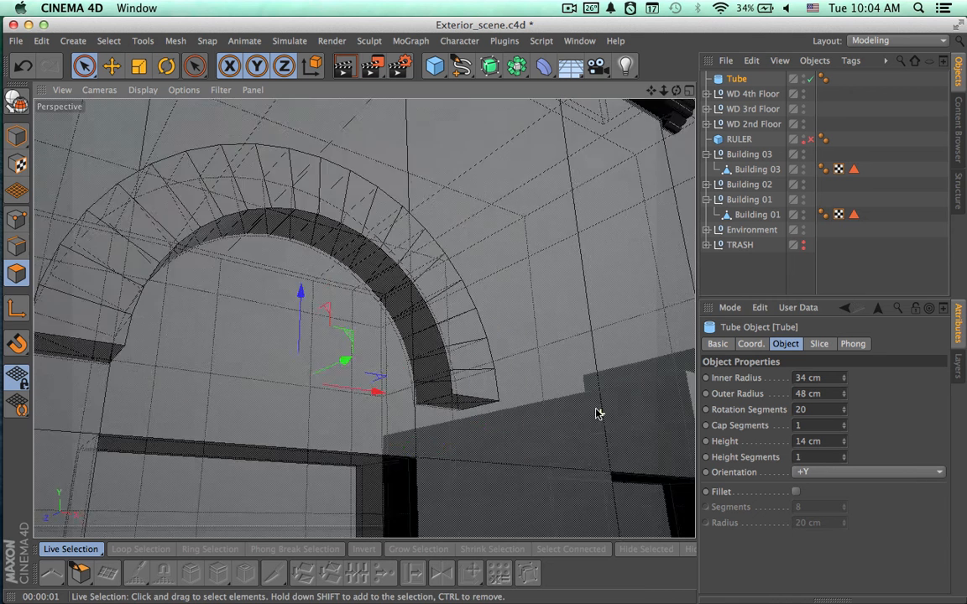
alt+drag(597, 412, 609, 405)
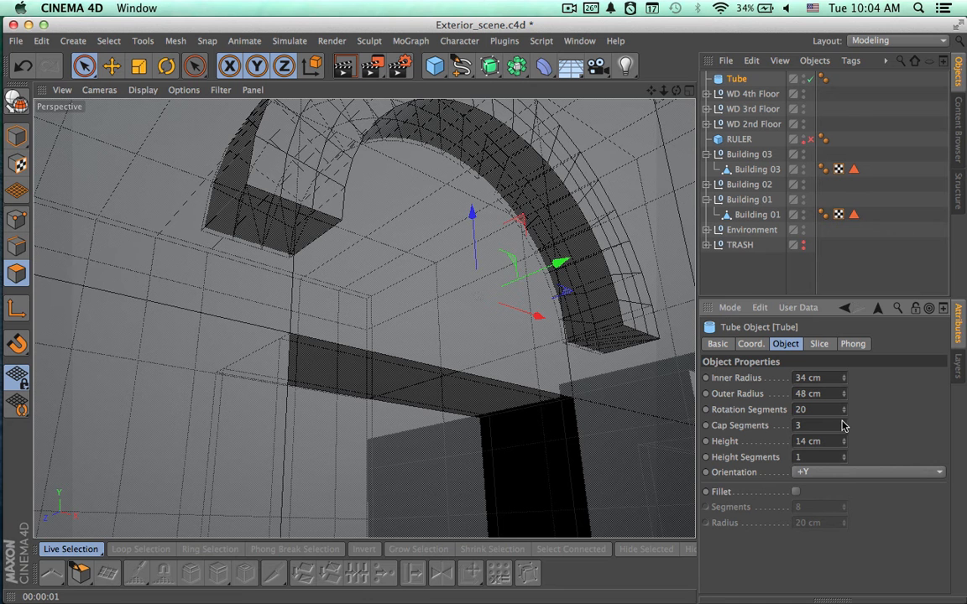
alt+drag(613, 386, 533, 447)
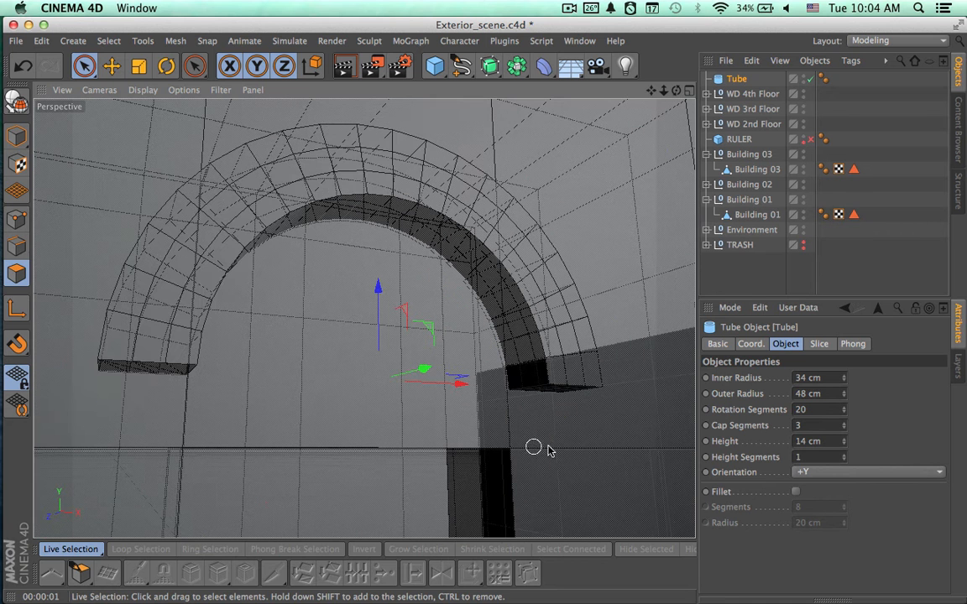
click(845, 429)
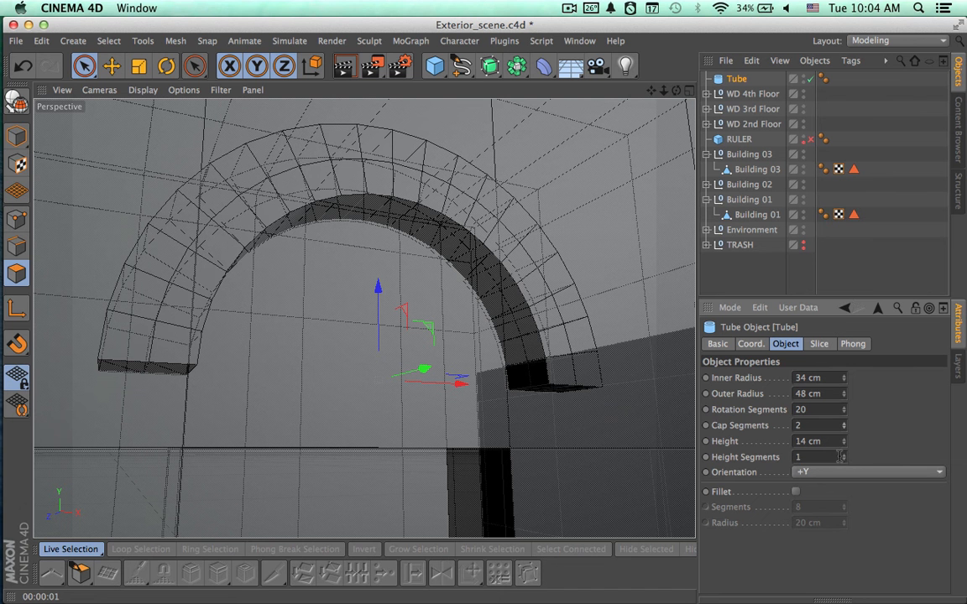
click(844, 459)
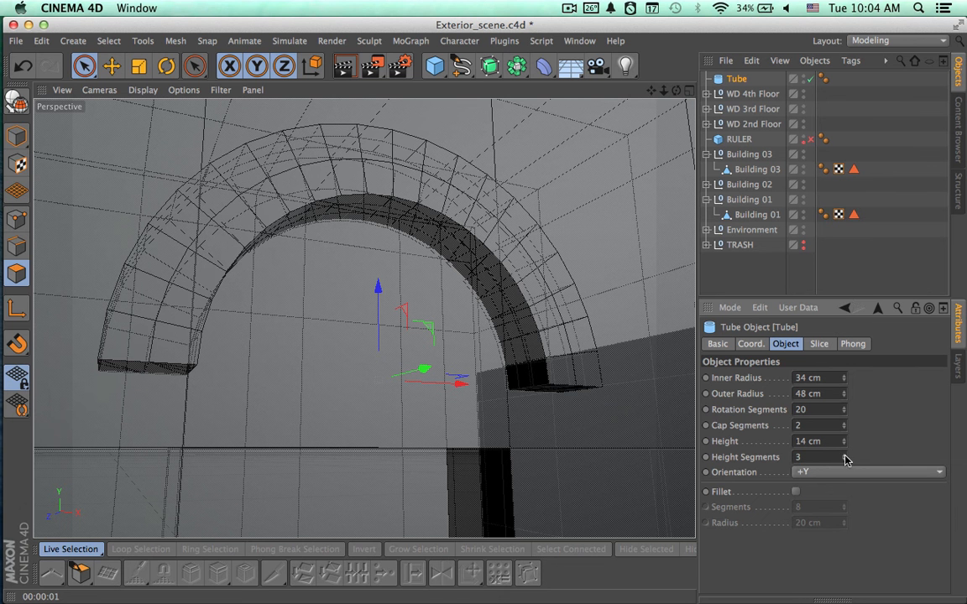
click(845, 460)
- Try a fillet on the tube's edges with a radius of 0.5 cm
alt+drag(504, 381, 538, 403)
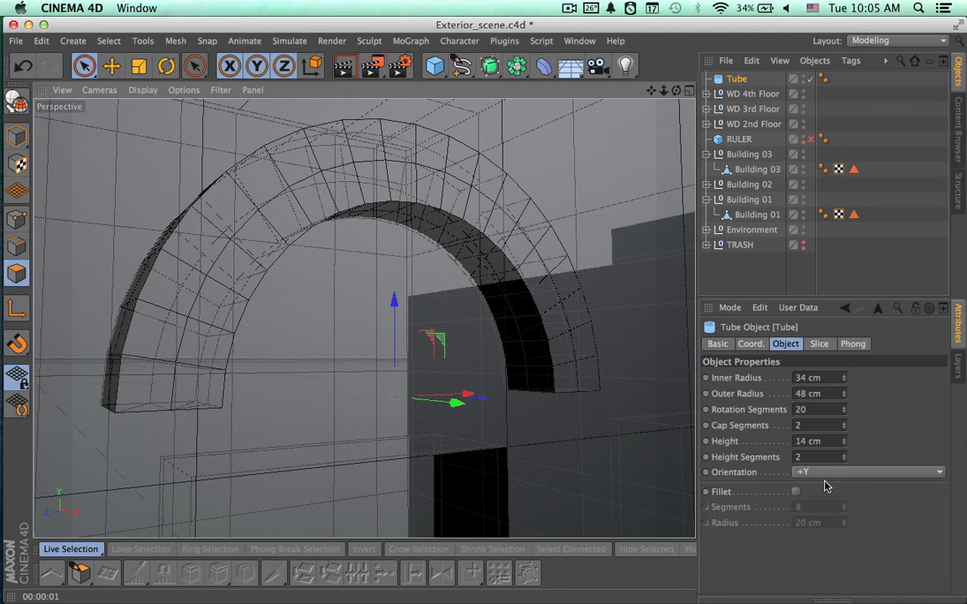
click(796, 492)
mouse_move(525, 410)
alt+mouse_down()
mouse_move(542, 423)
mouse_move(528, 409)
alt+mouse_up()
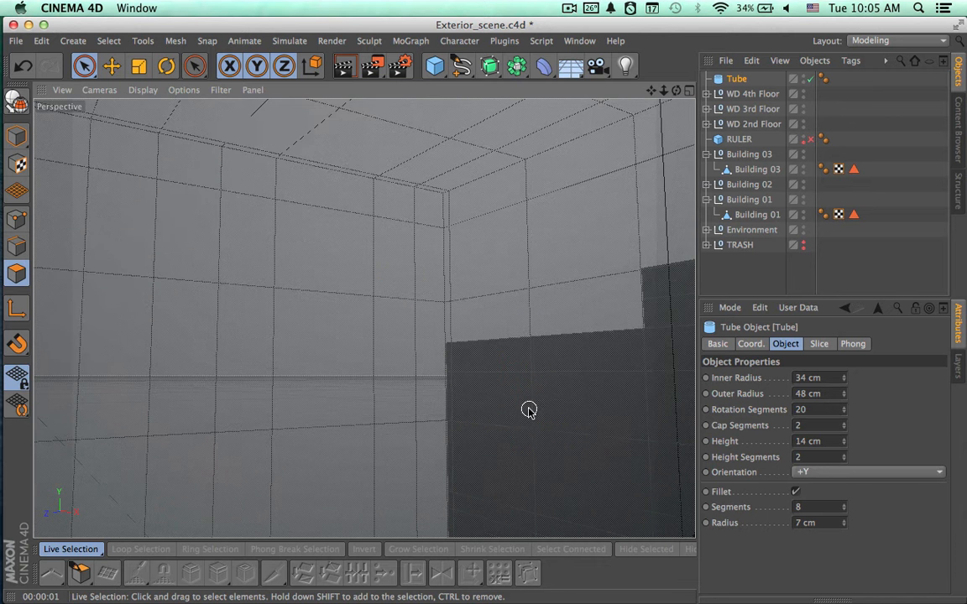
scroll(527, 410, down, 6)
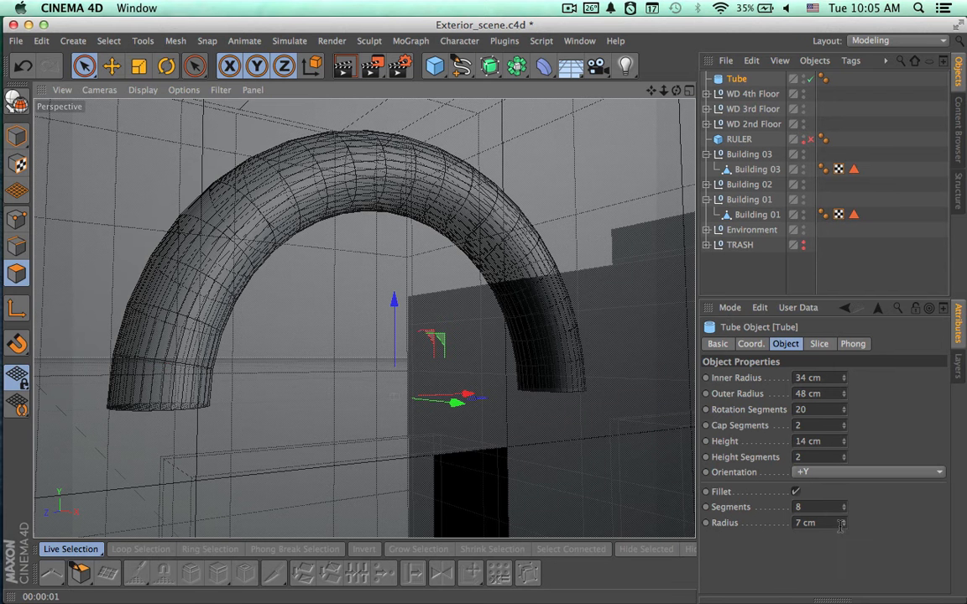
drag(844, 527, 843, 529)
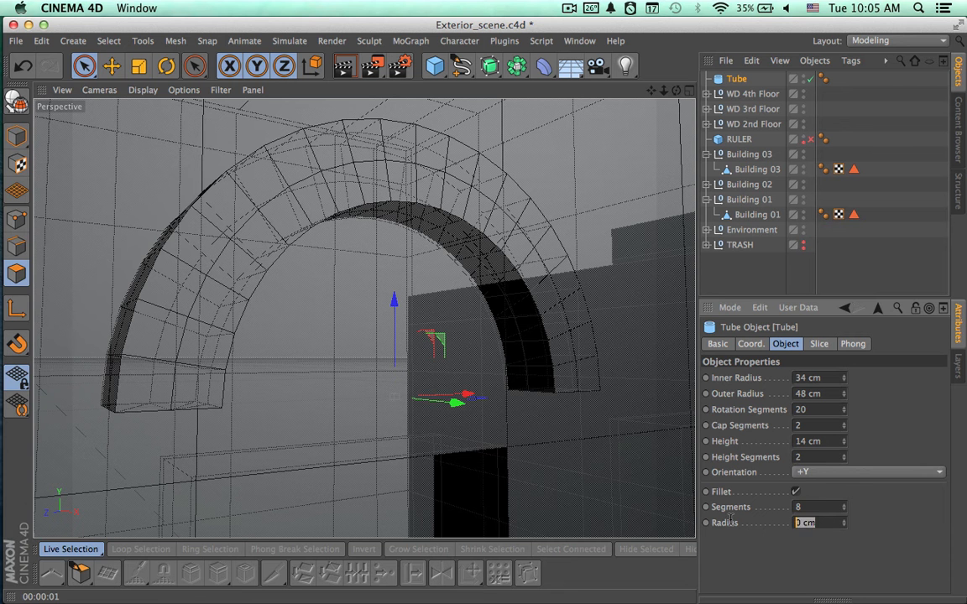
text(0.5)
key(Return)
alt+drag(315, 399, 384, 426)
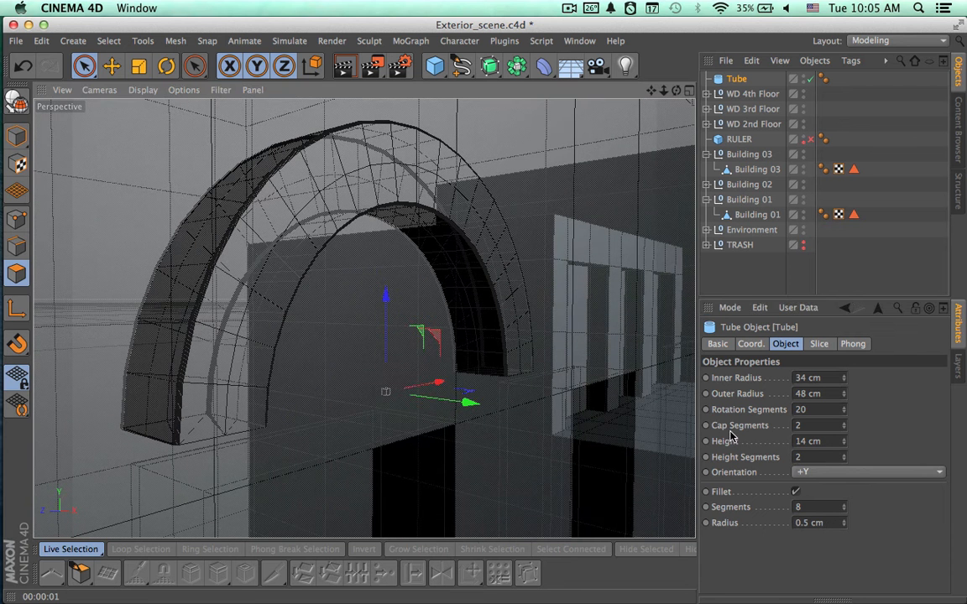
- Set the fillet segments to 4, check the edges in a test render, and disable the fillet
double_click(827, 507)
text(4)
key(Return)
key(alt+r)
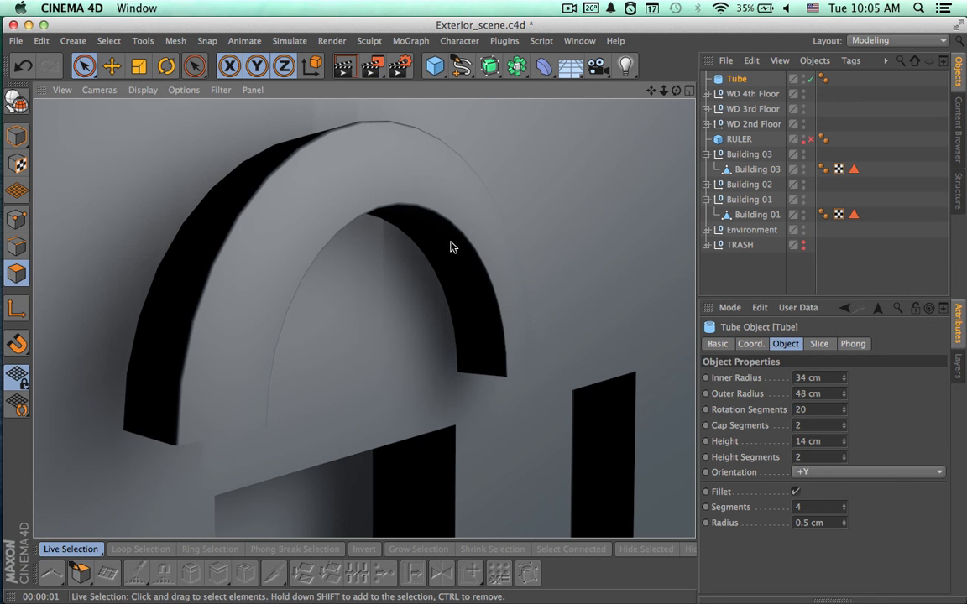
click(797, 493)
- Convert the Tube primitive into an editable polygon object
alt+drag(533, 377, 501, 324)
alt+drag(299, 339, 328, 300)
click(739, 80)
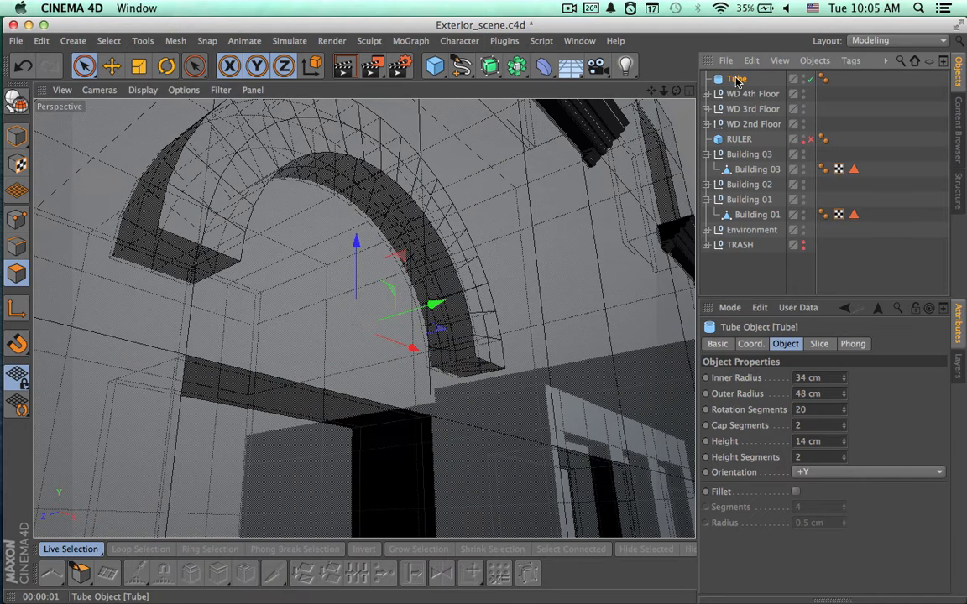
click(17, 103)
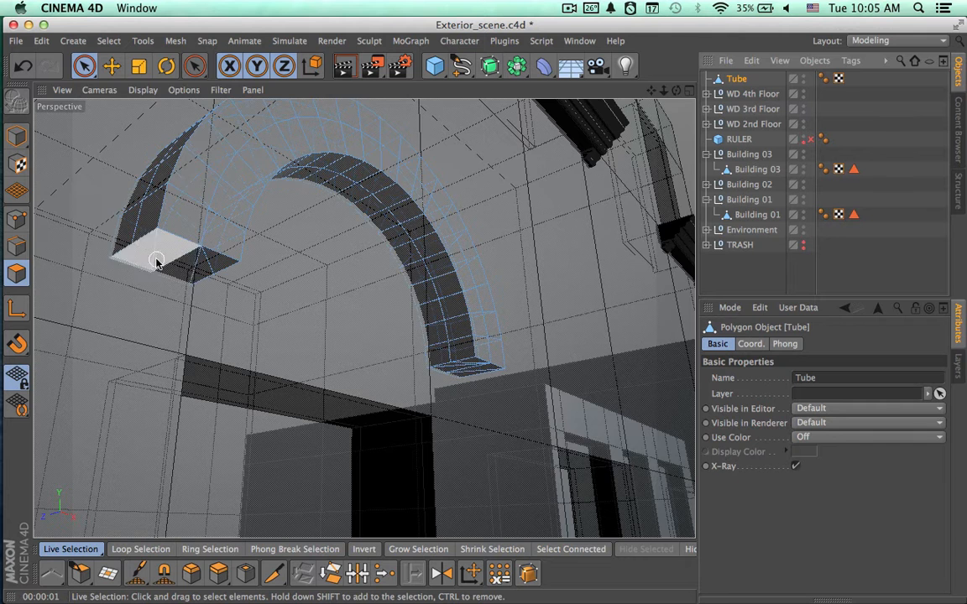
- Select all the polygons capping the arch's left lower end and delete them to leave that end open
alt+drag(269, 268, 310, 220)
click(201, 225)
alt+drag(283, 237, 319, 237)
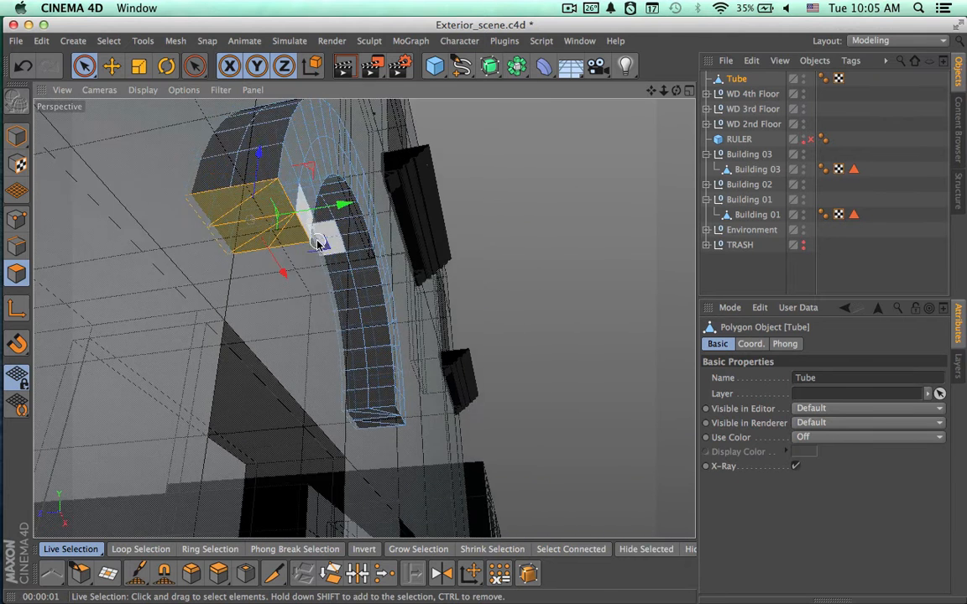
alt+drag(341, 247, 328, 242)
- Clear the edge selection around the arch's open end and try to cap it with Close Polygon Hole
click(196, 252)
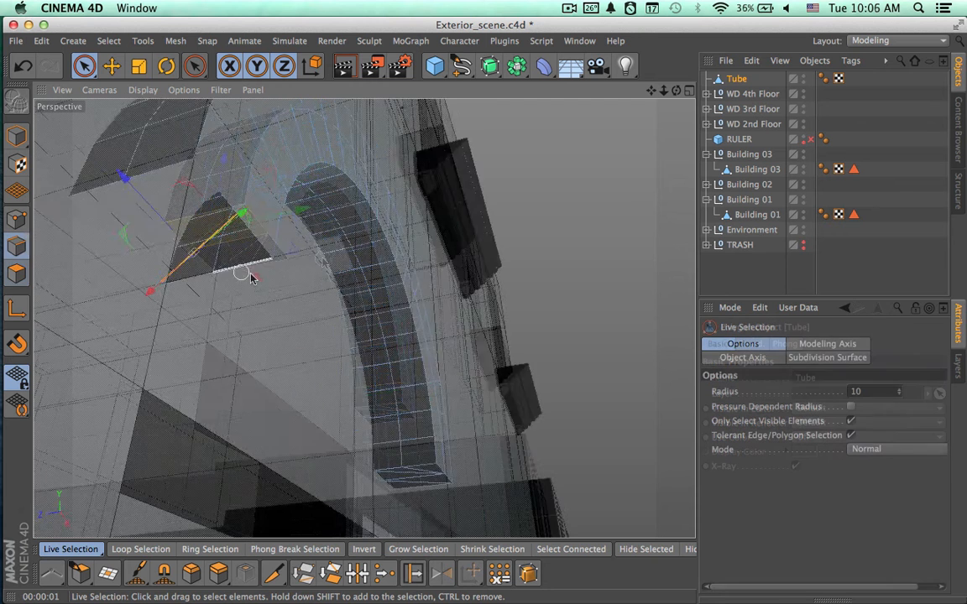
alt+drag(253, 274, 176, 288)
key(shift+super+a)
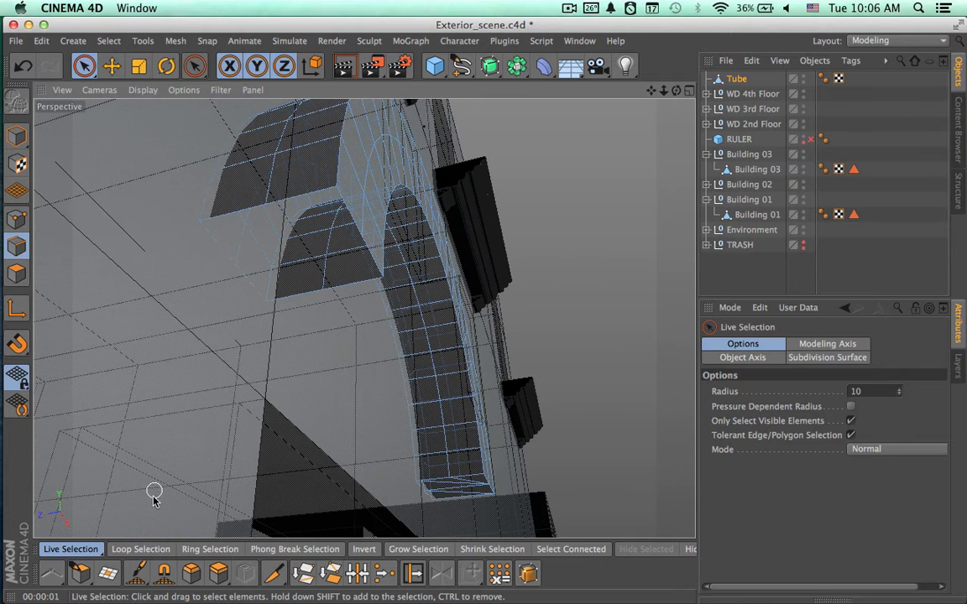
click(108, 574)
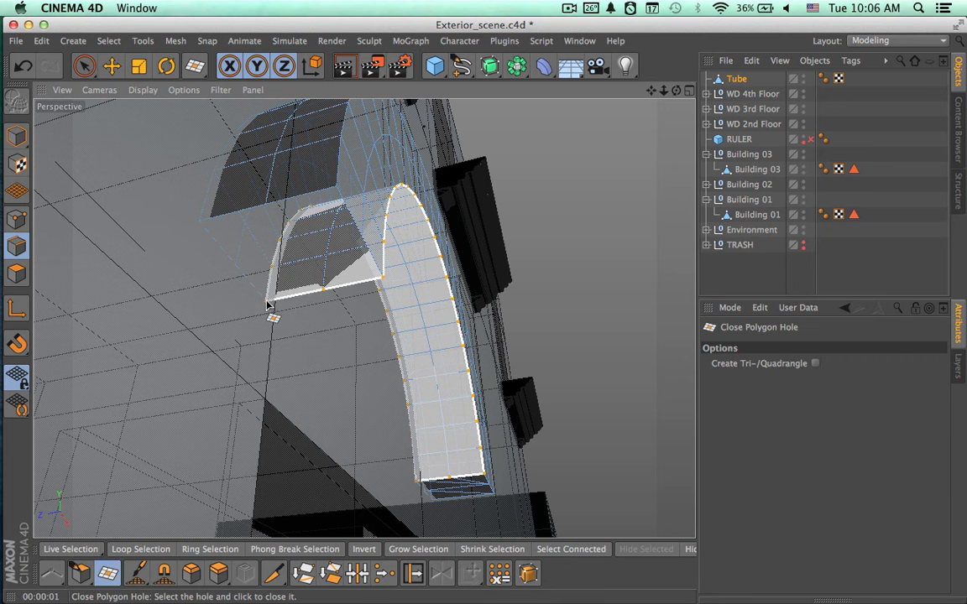
click(267, 305)
- Cap the arch's open left end with a Create Polygon n-gon through its eight border points
click(80, 574)
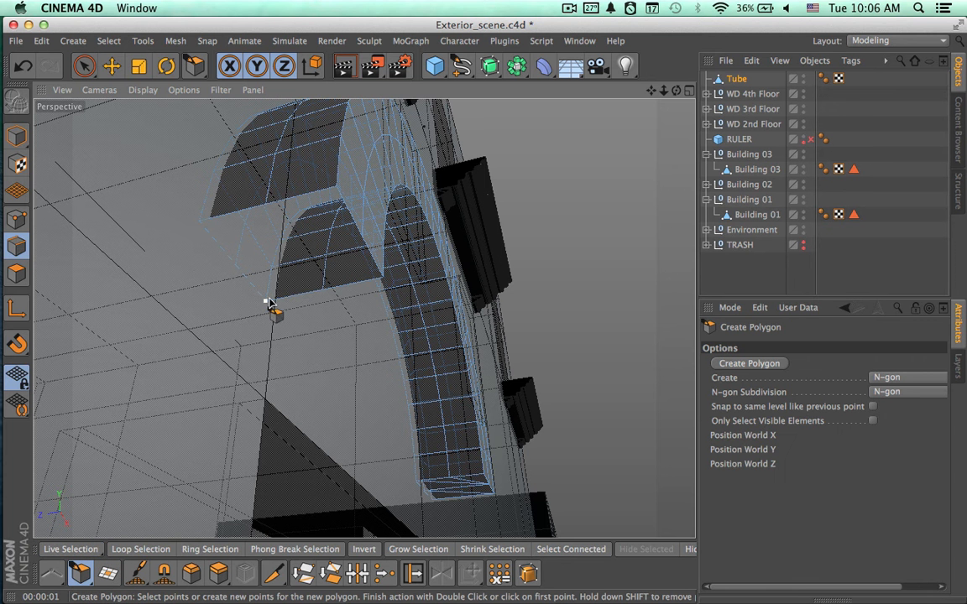
click(324, 292)
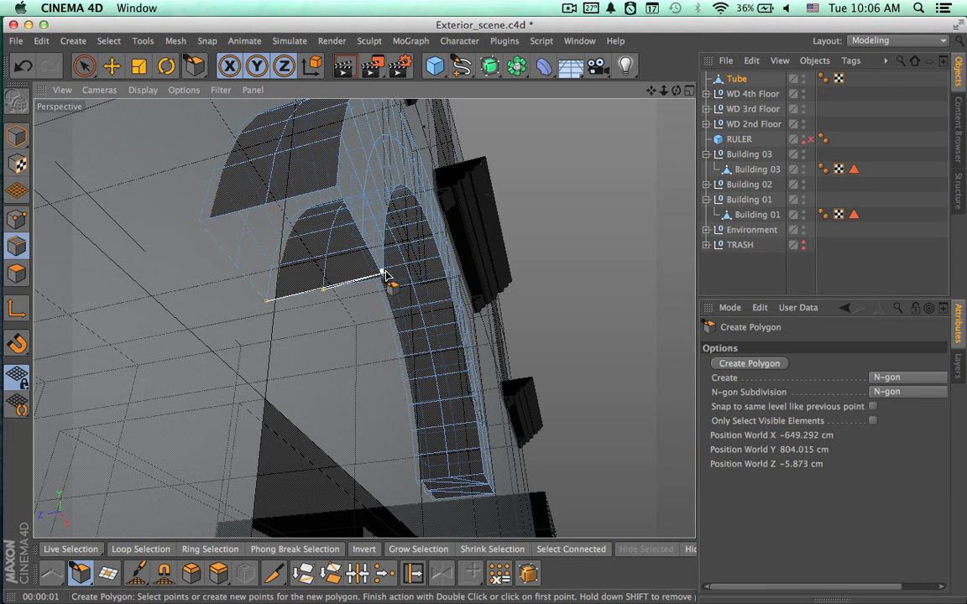
click(383, 280)
click(363, 239)
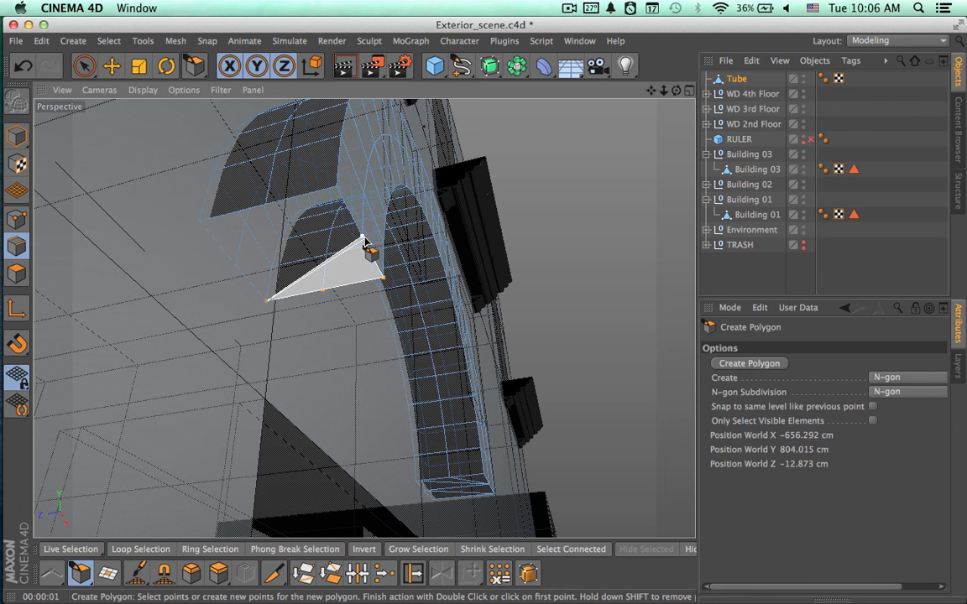
click(336, 187)
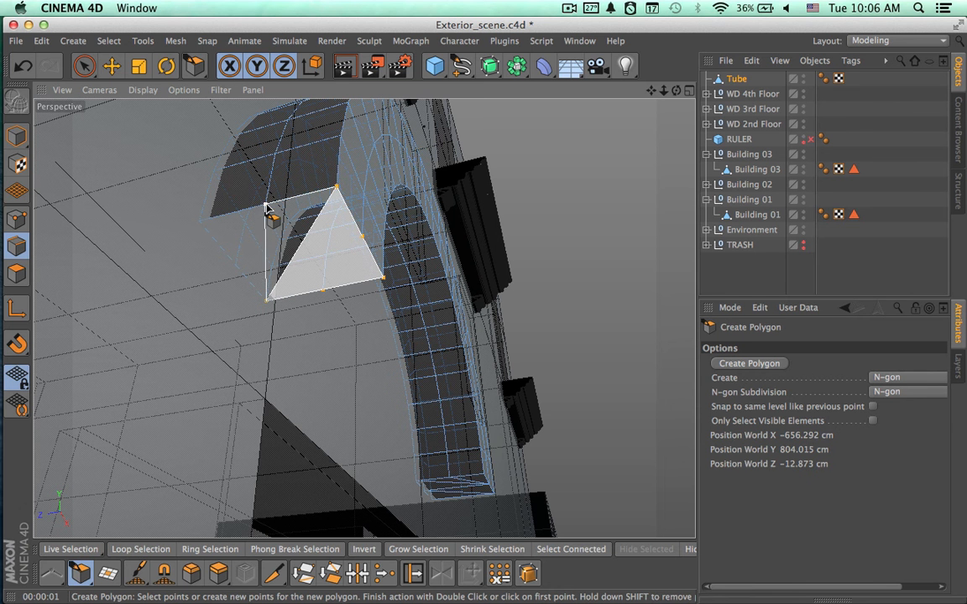
click(265, 205)
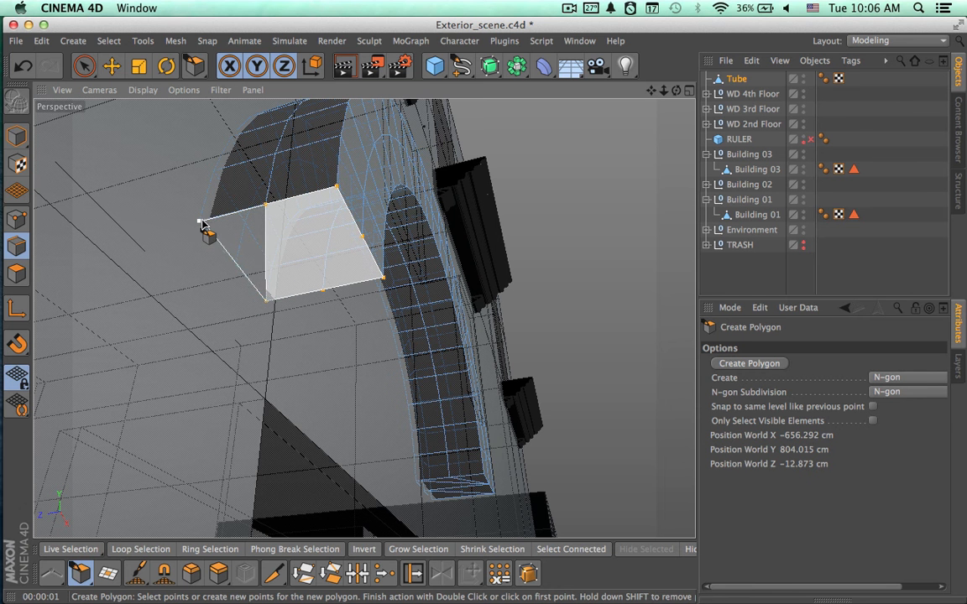
click(201, 222)
double_click(236, 268)
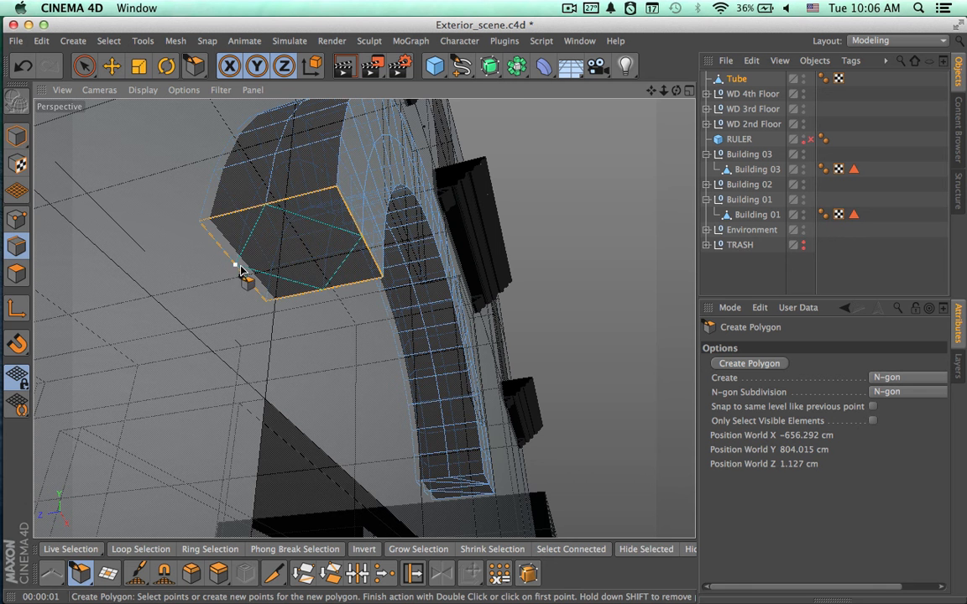
alt+drag(386, 284, 362, 254)
key(space)
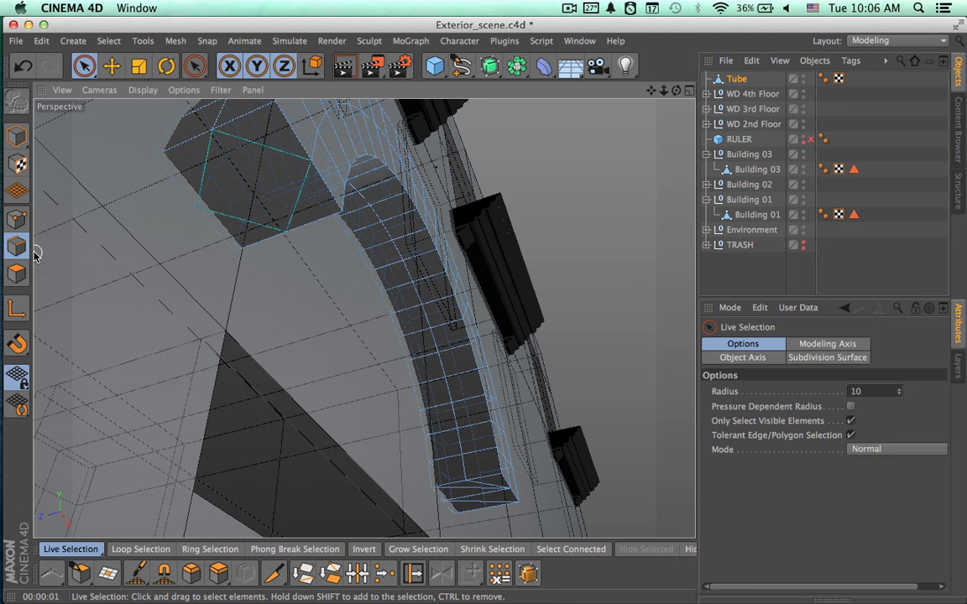
- Set the Knife to Line mode and cut the left end cap with two crossing lines joining opposite edge midpoints
key(k)
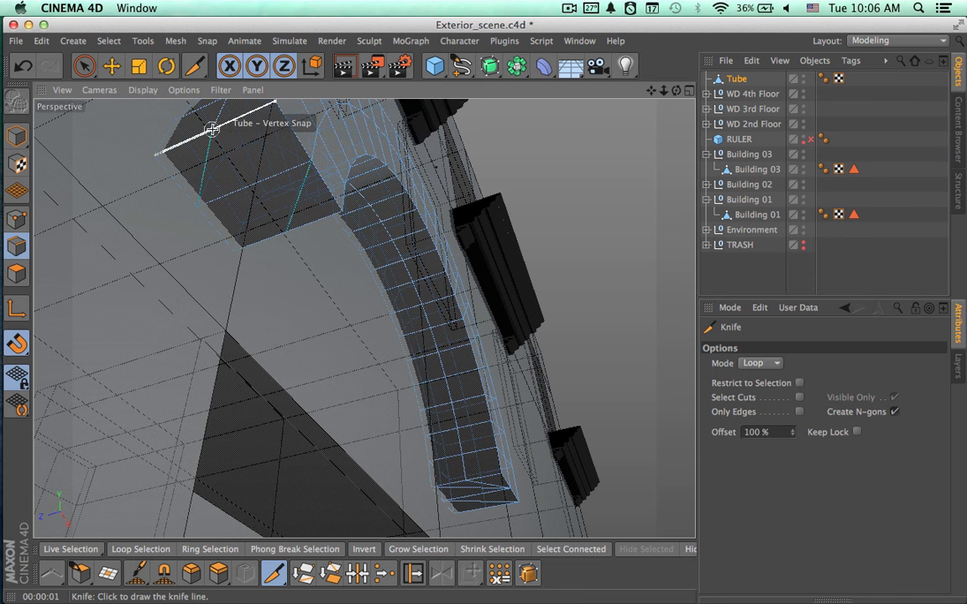
alt+drag(377, 237, 402, 324)
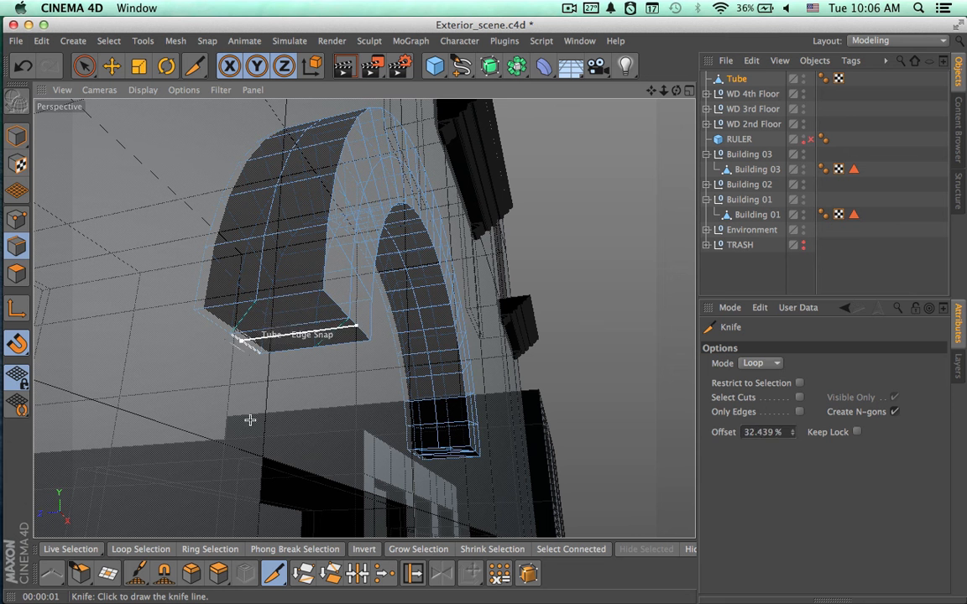
click(760, 362)
click(759, 379)
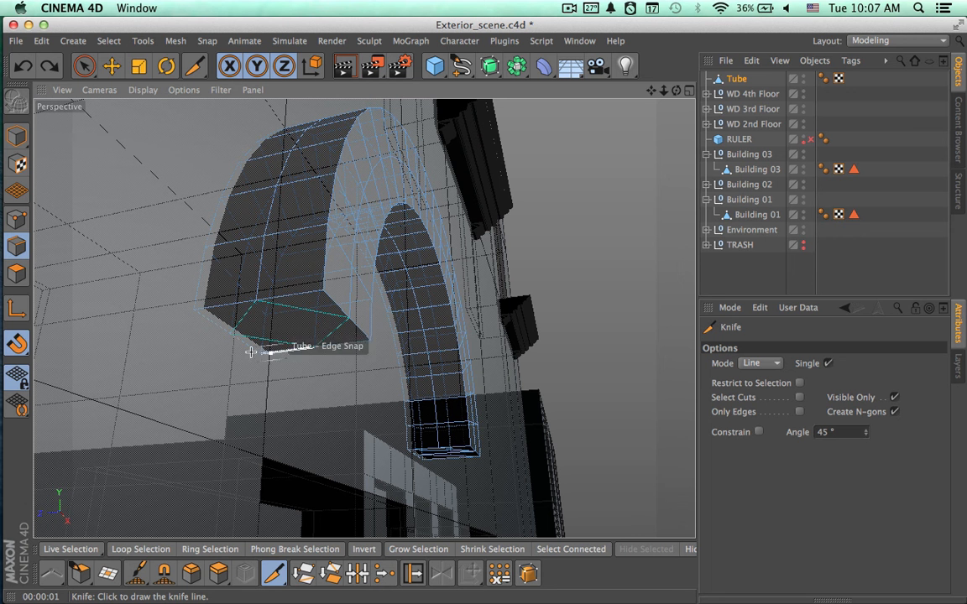
click(231, 332)
click(350, 317)
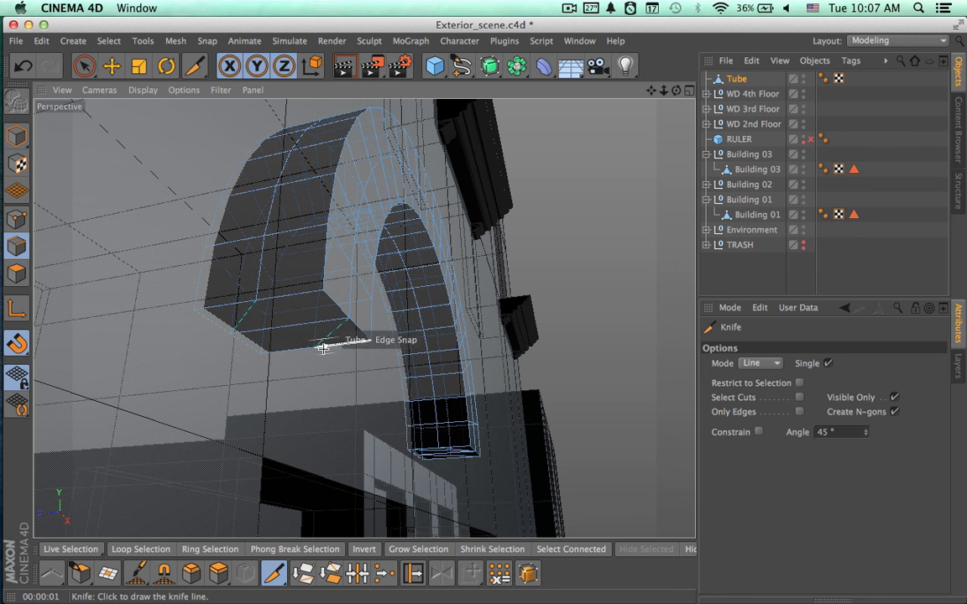
click(313, 347)
click(255, 302)
mouse_move(397, 374)
alt+mouse_down()
mouse_move(390, 330)
mouse_move(362, 313)
mouse_move(335, 323)
alt+mouse_up()
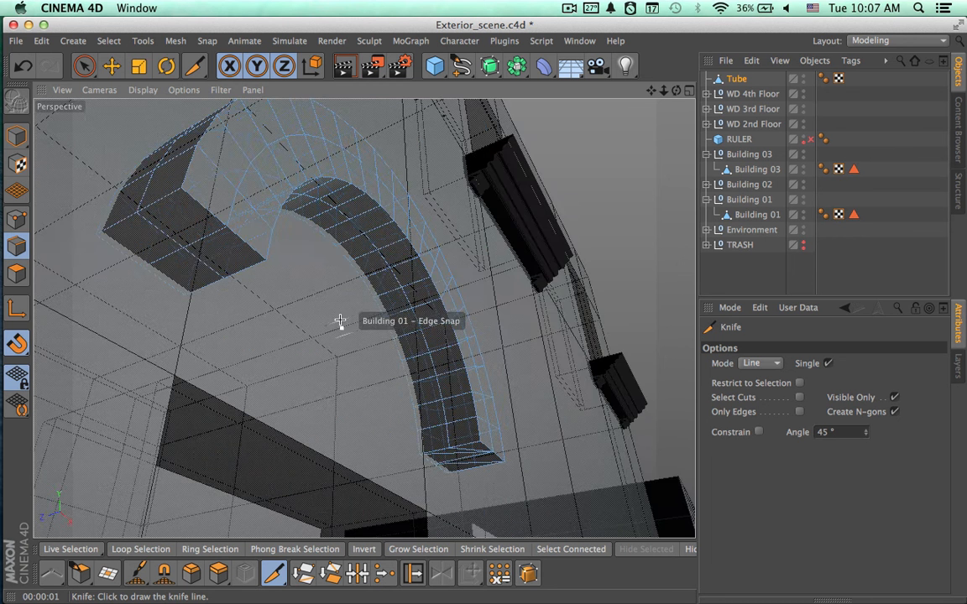
key(space)
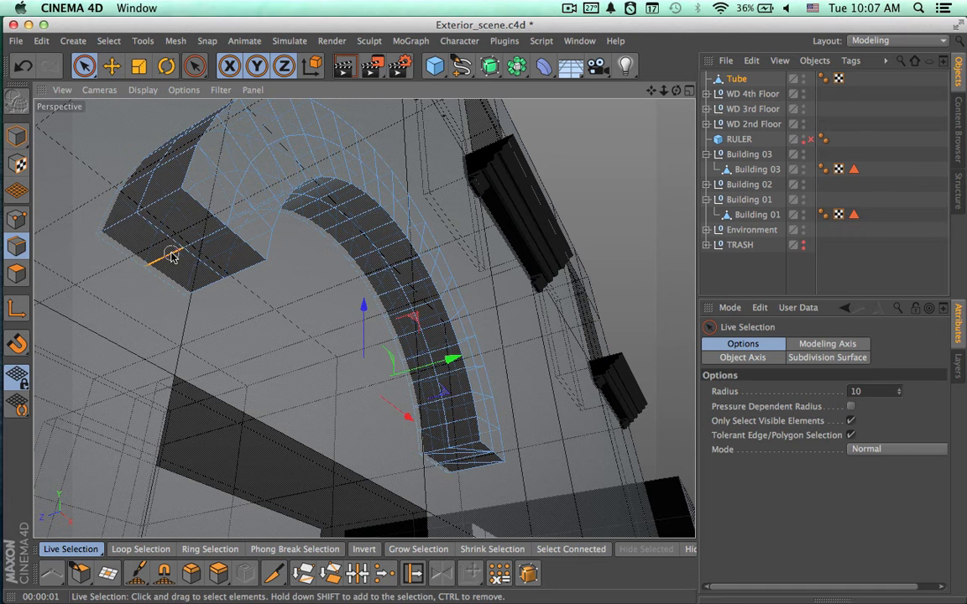
- Select all the polygons capping the arch's right lower end and delete them
click(29, 274)
click(184, 254)
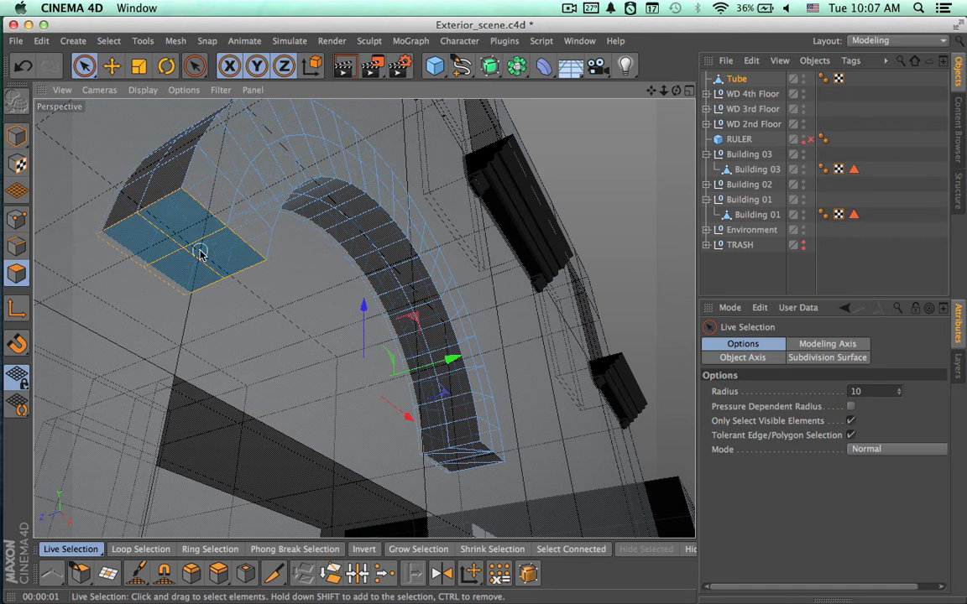
alt+drag(209, 243, 304, 289)
click(392, 323)
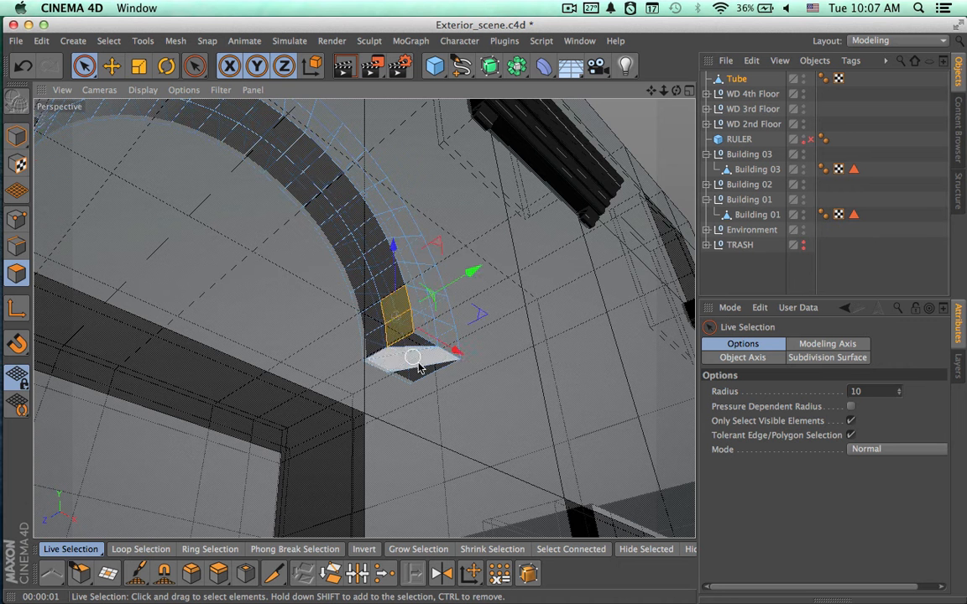
alt+drag(426, 371, 516, 377)
mouse_move(395, 322)
mouse_down()
mouse_move(413, 367)
mouse_move(486, 387)
mouse_up()
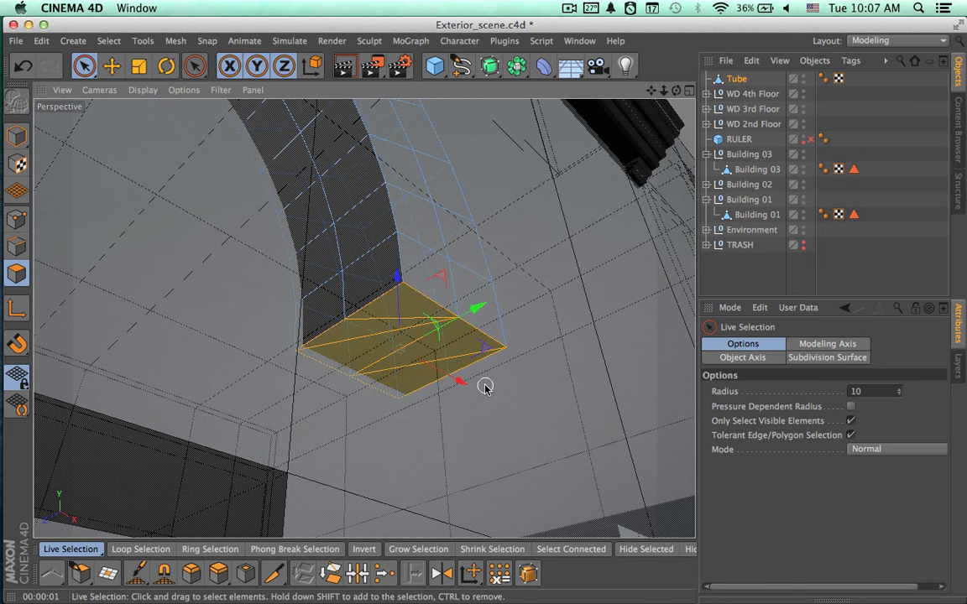
key(Delete)
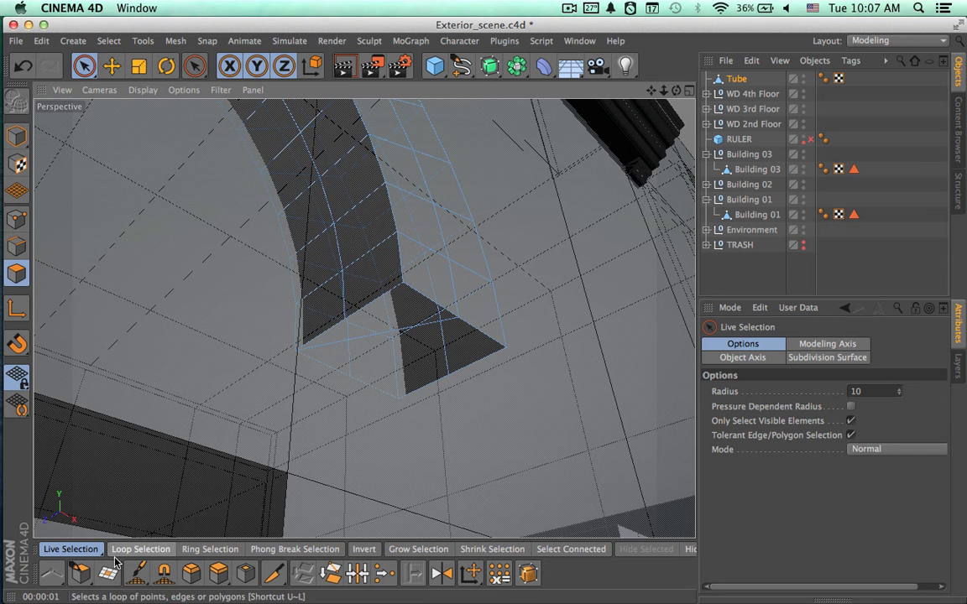
- Cap the arch's open right end with a Create Polygon n-gon through its eight border points
click(76, 578)
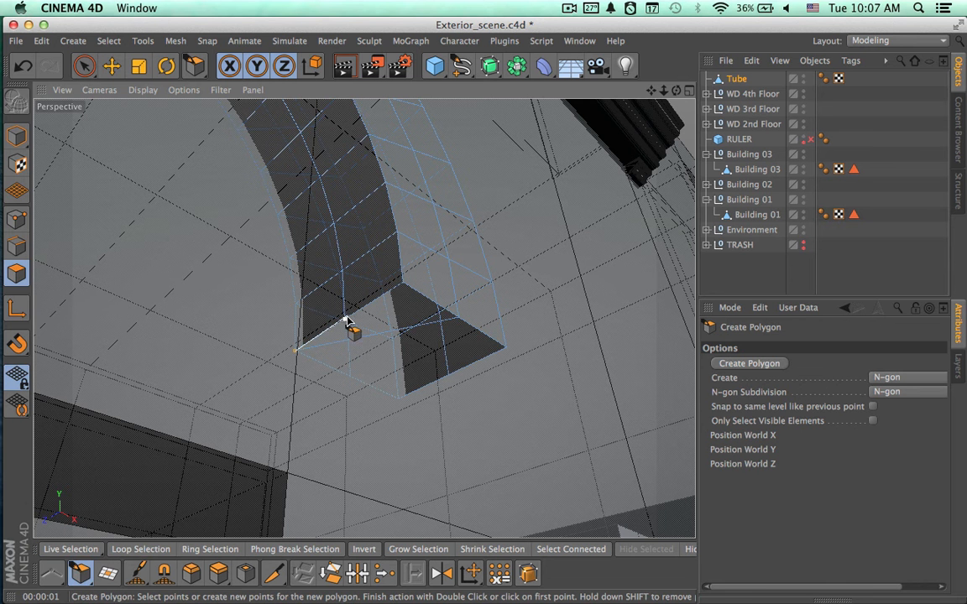
click(403, 283)
click(459, 317)
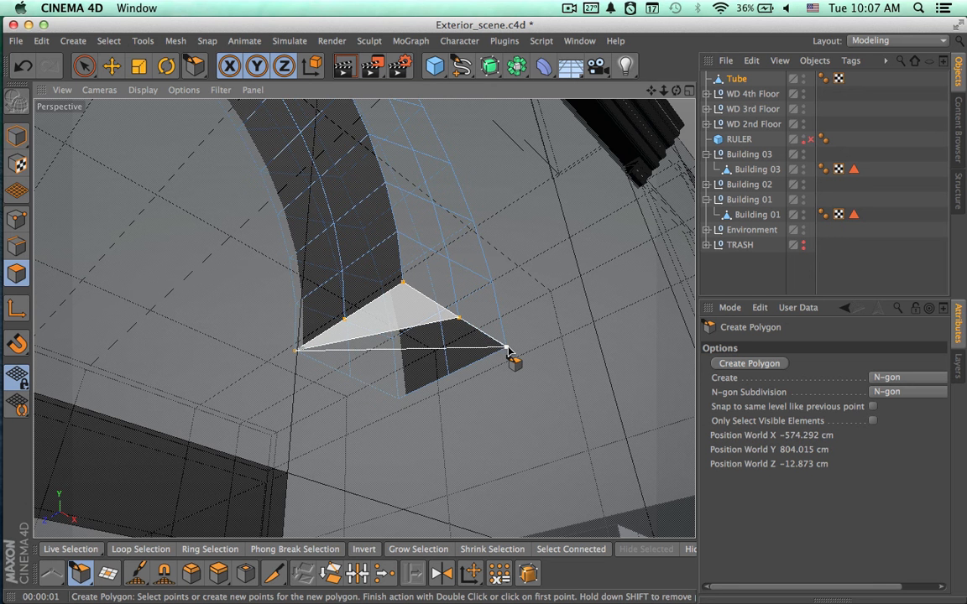
click(506, 348)
click(448, 376)
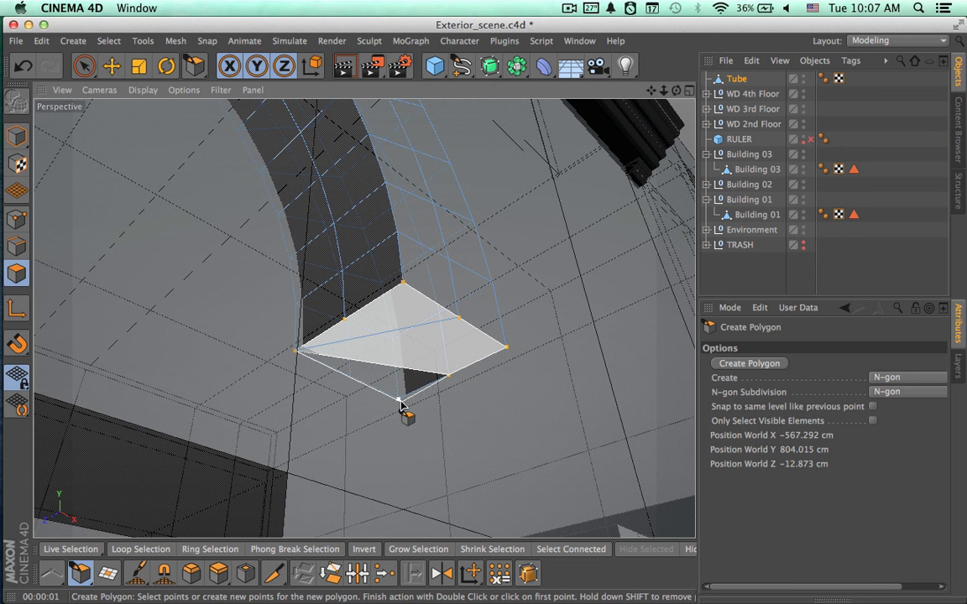
click(399, 400)
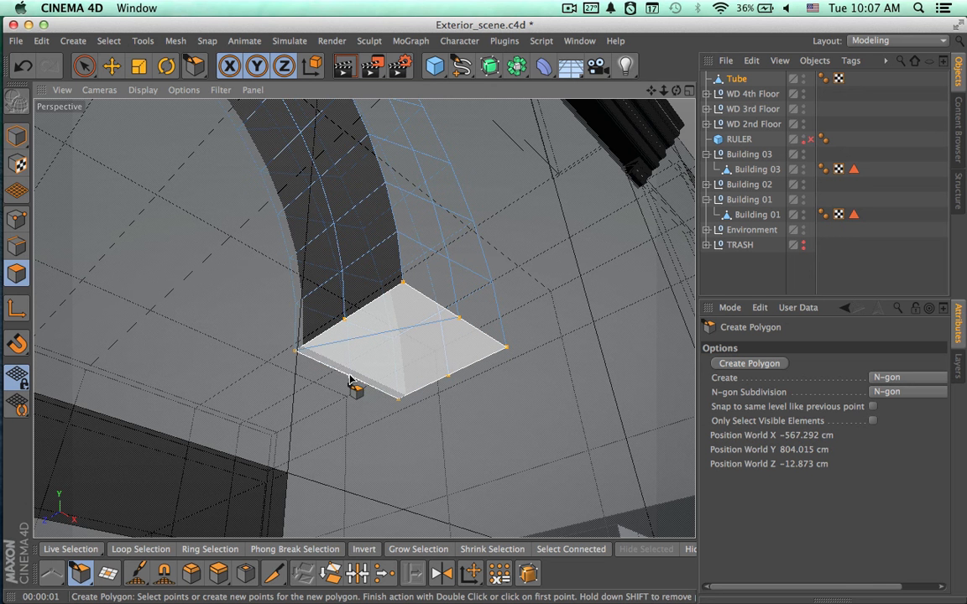
double_click(351, 380)
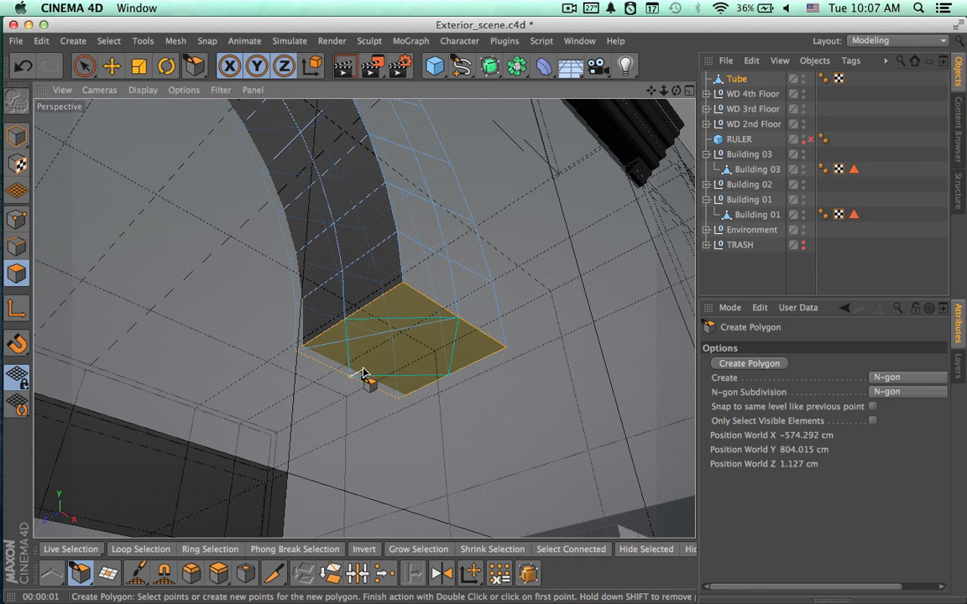
- Cut the right end cap with two crossing Knife lines joining opposite edge midpoints
key(k)
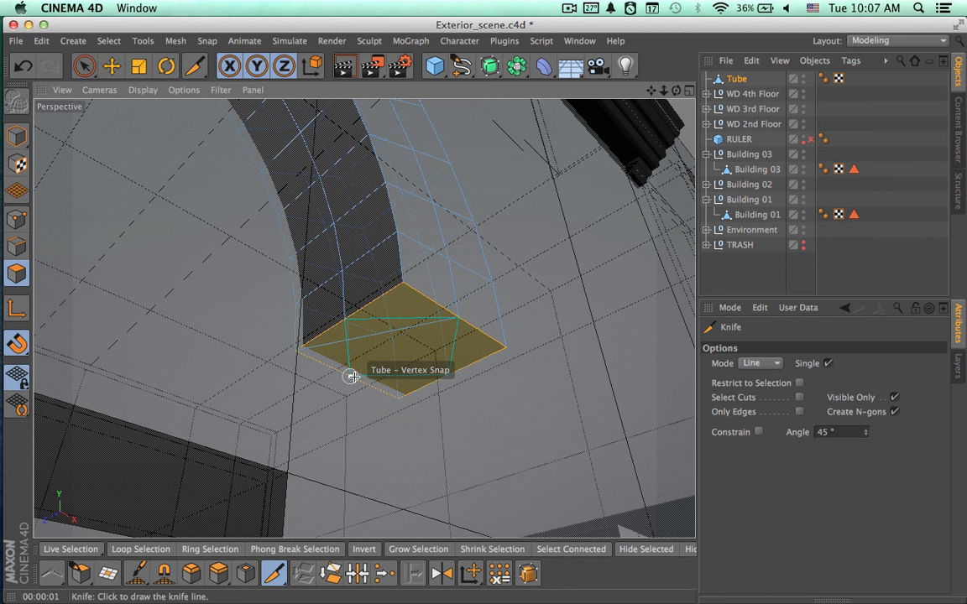
drag(351, 377, 459, 317)
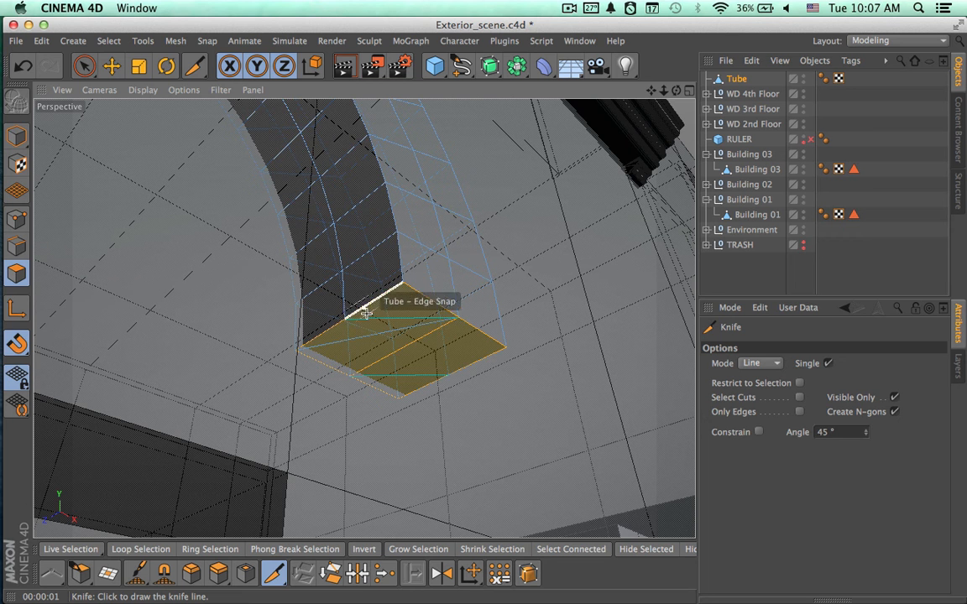
drag(345, 318, 445, 377)
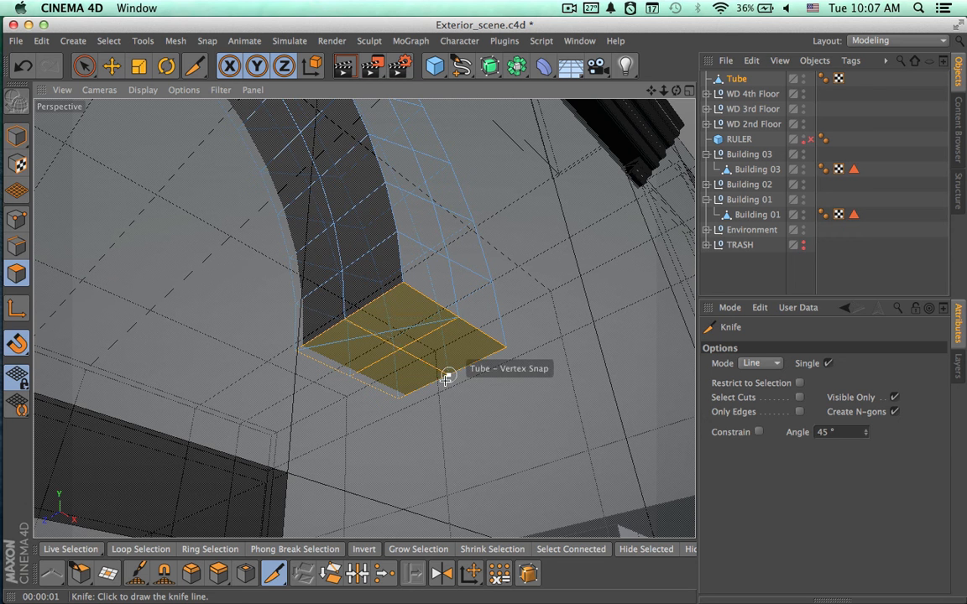
key(space)
- Place the Tube under a Subdivision Surface and check the smoothed arch in a test render
click(847, 269)
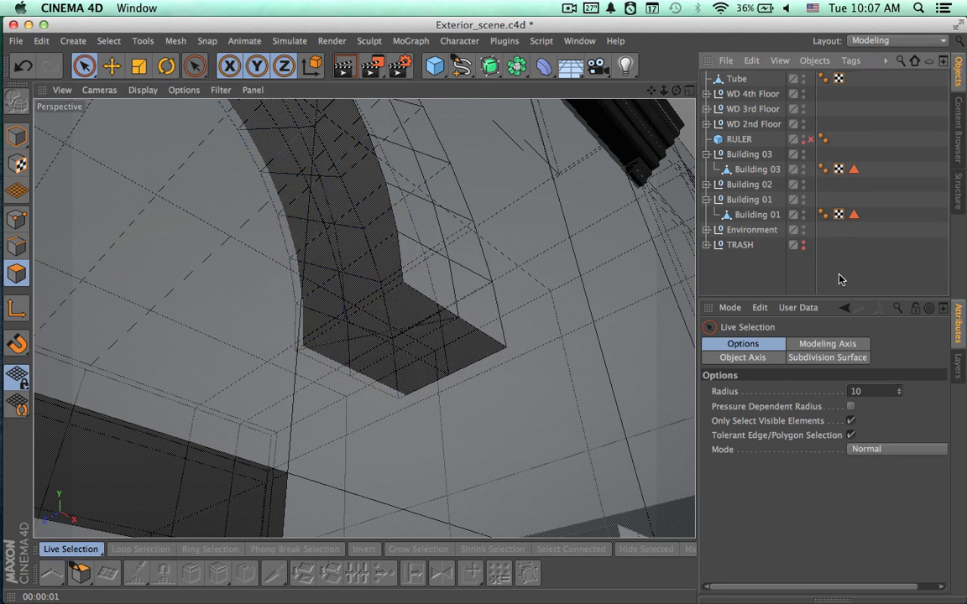
alt+right_drag(575, 317, 425, 339)
alt+drag(418, 338, 271, 402)
alt+middle_drag(431, 330, 234, 422)
click(744, 79)
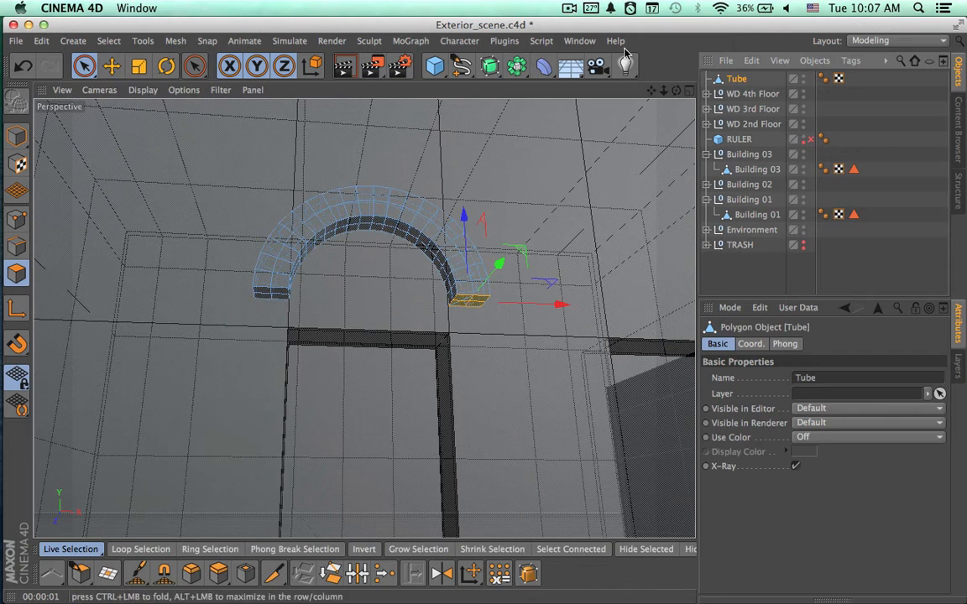
alt+click(489, 69)
alt+drag(560, 238, 599, 301)
key(super+r)
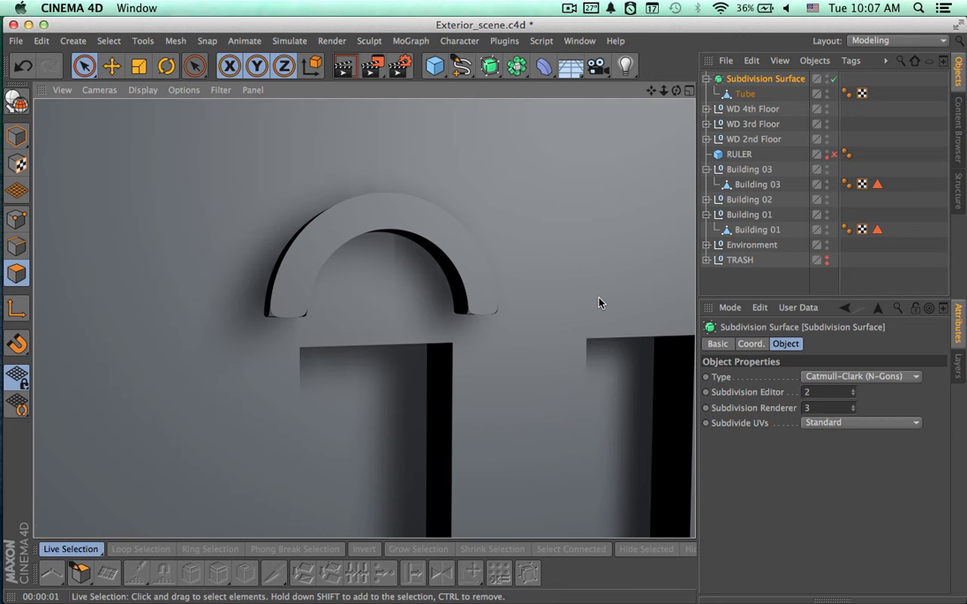
- Undo the Subdivision Surface around the Tube, leaving the polygon object selected
click(740, 80)
key(super+z)
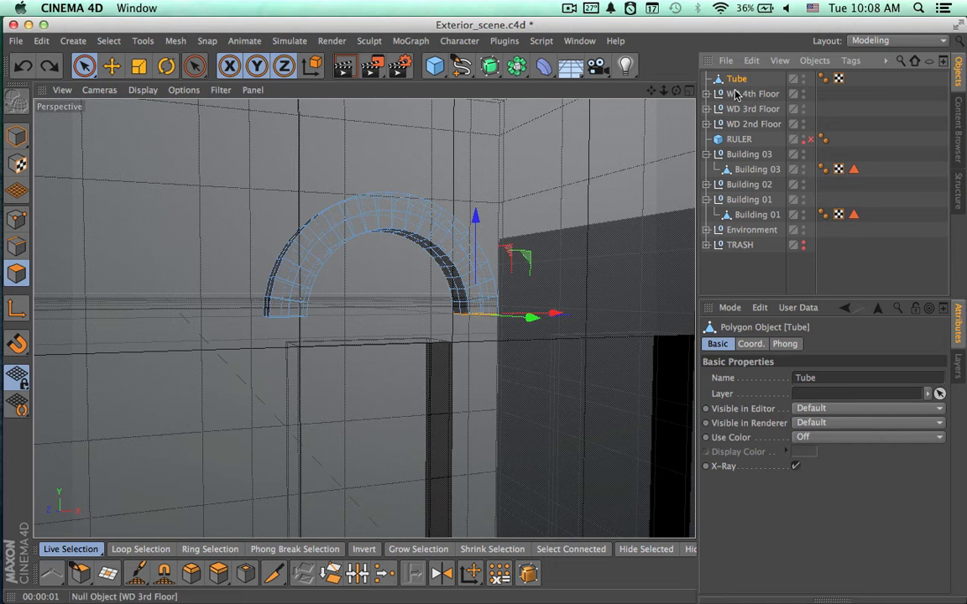
alt+drag(549, 292, 537, 254)
key(o)
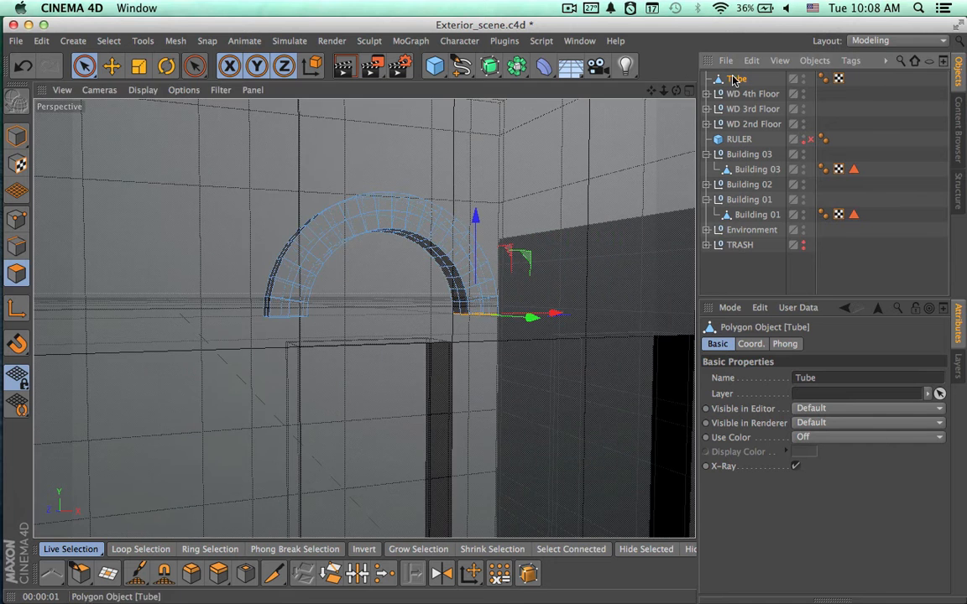
- Select all of the Tube's polygons and check the face orientation at the arch's left end cap
click(17, 135)
alt+drag(298, 249, 506, 263)
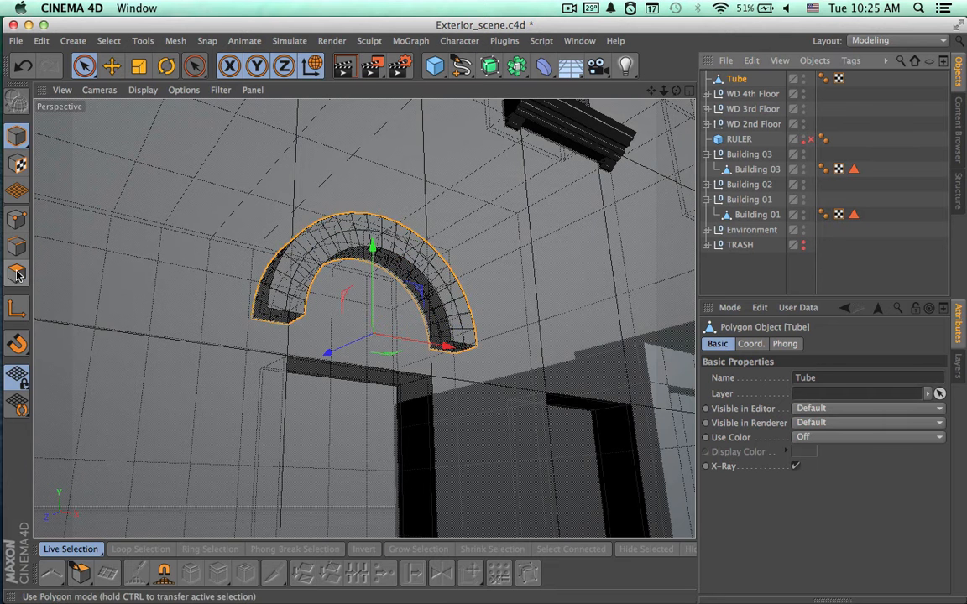
click(16, 273)
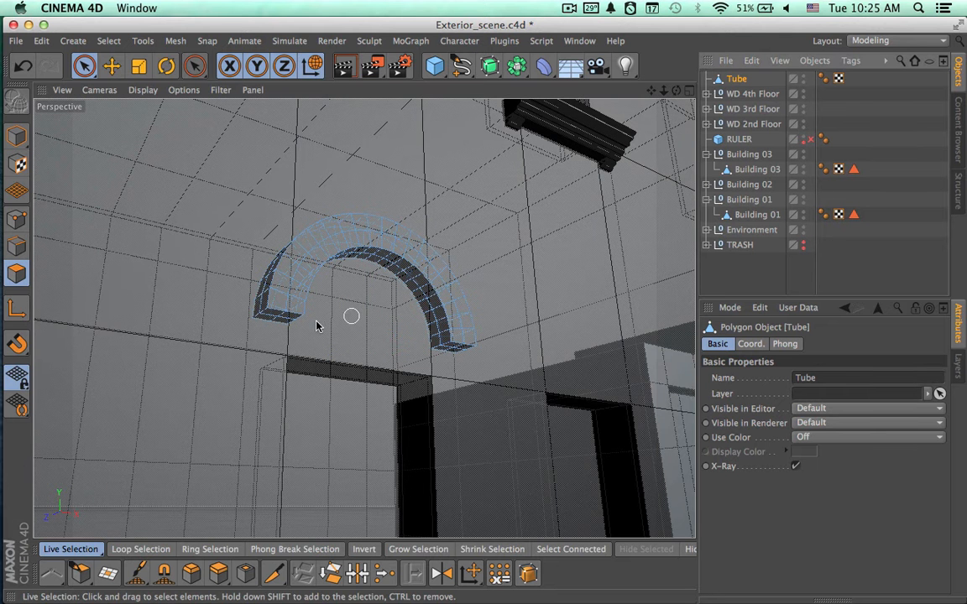
click(277, 319)
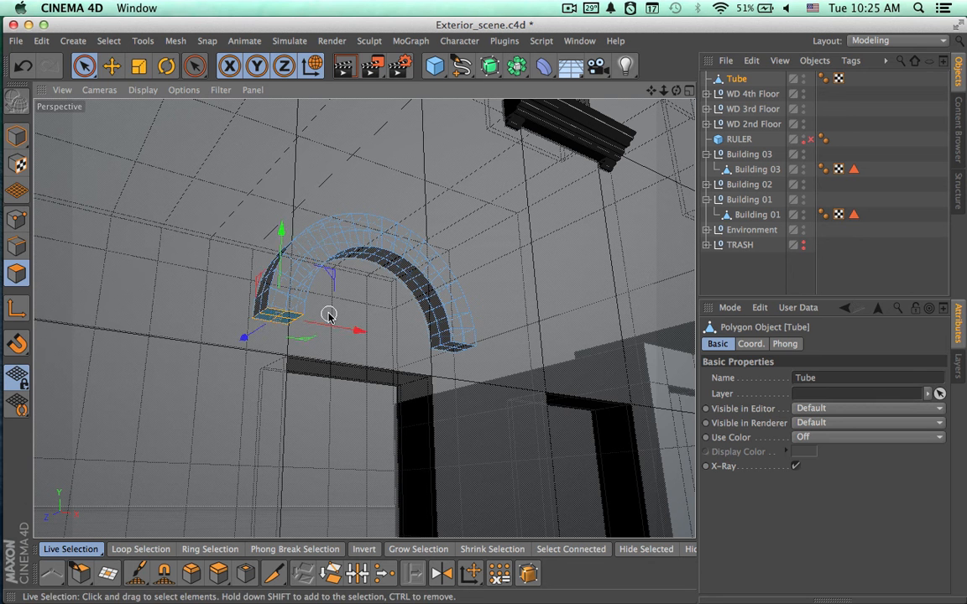
key(ctrl+a)
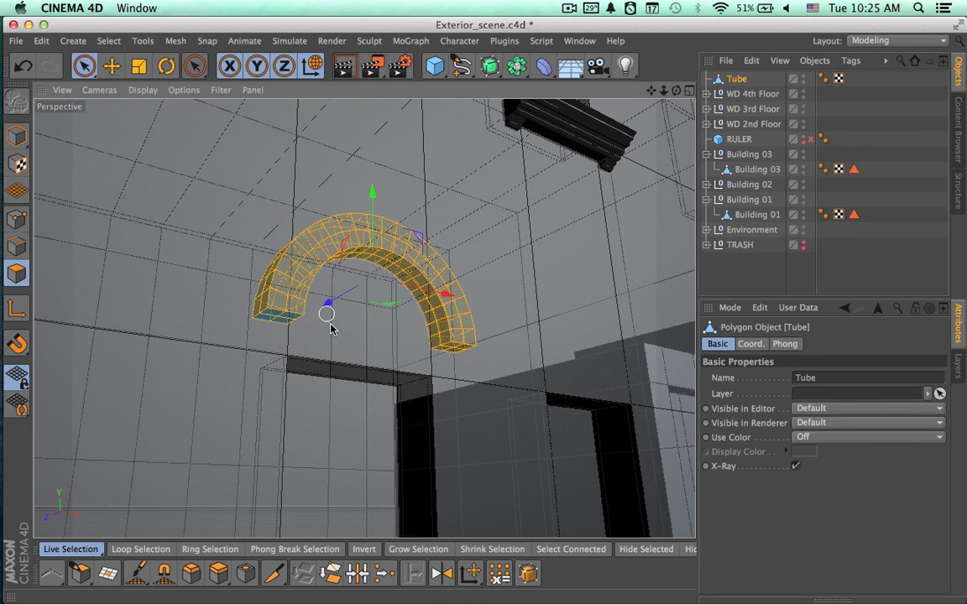
scroll(290, 337, up, 5)
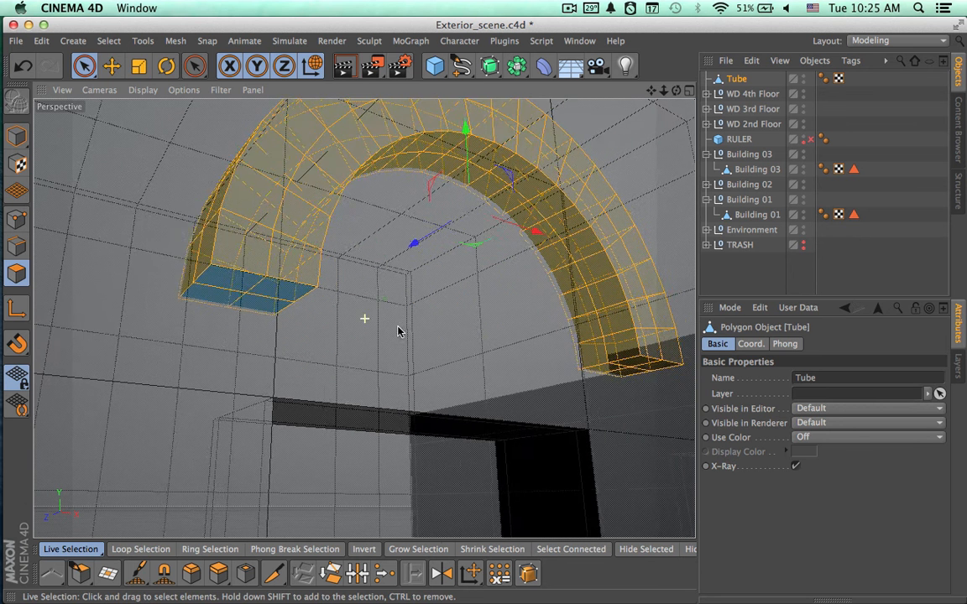
- Hide the Building 01 group in the viewport to leave the arch unobstructed
click(804, 198)
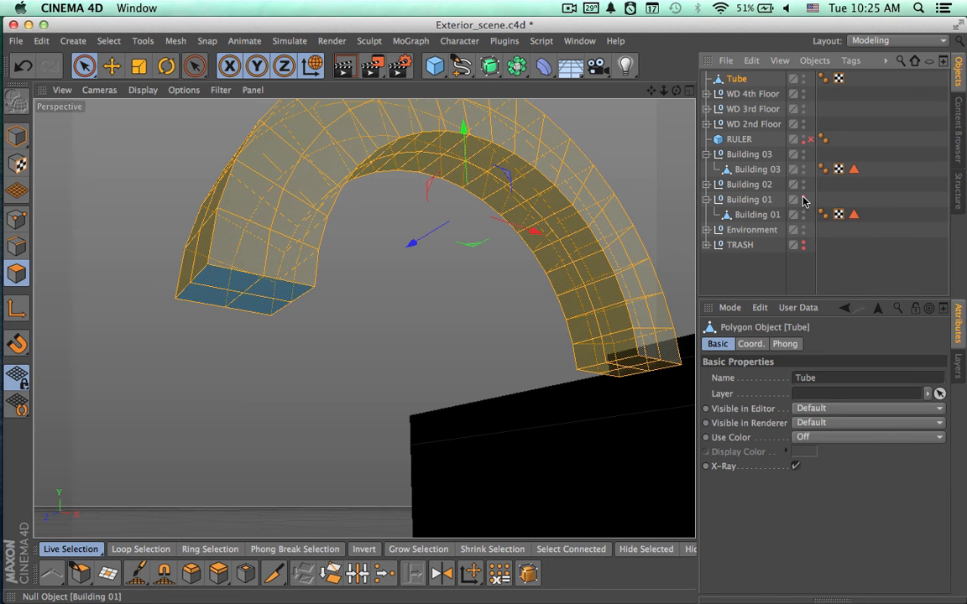
alt+drag(643, 238, 540, 259)
alt+drag(588, 315, 529, 291)
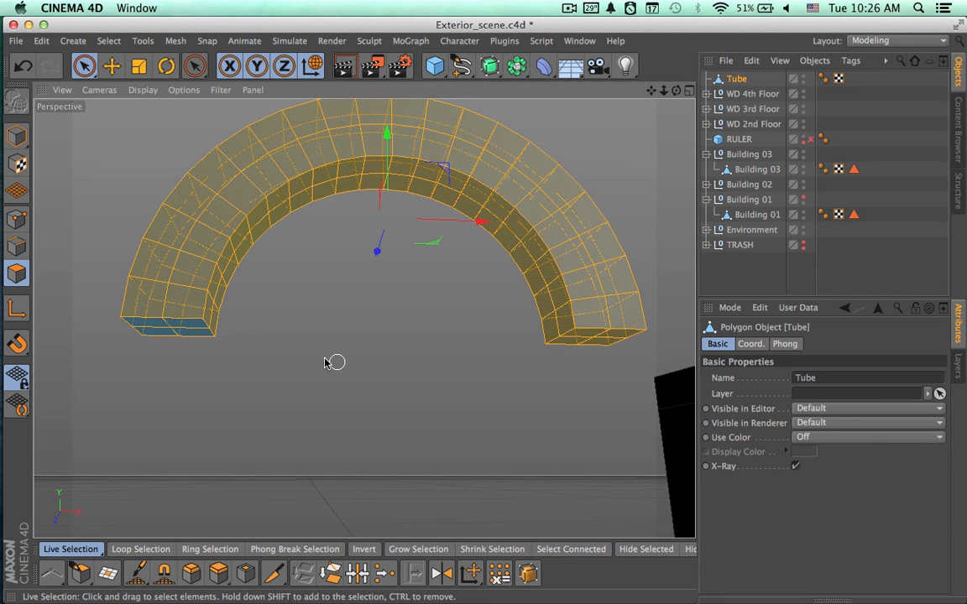
- Deselect and reselect all of the Tube's polygons, and compare normals on both end caps from below
click(286, 353)
click(195, 273)
click(109, 41)
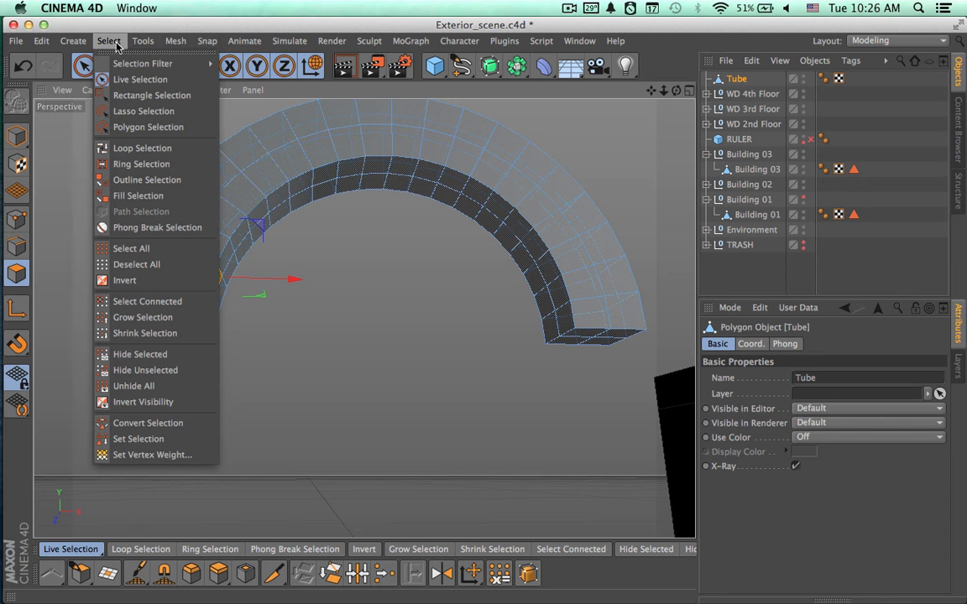
click(131, 249)
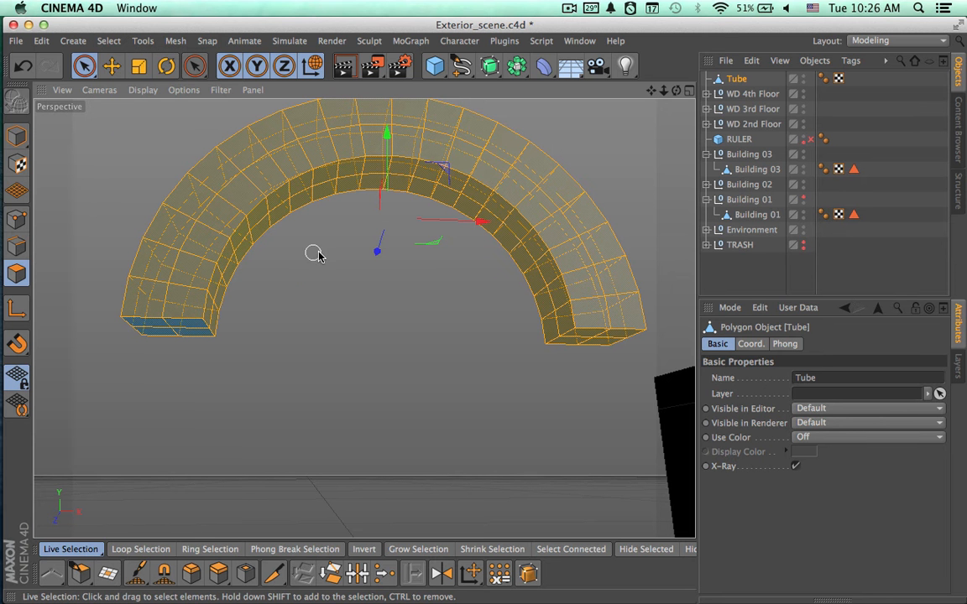
alt+drag(409, 352, 424, 289)
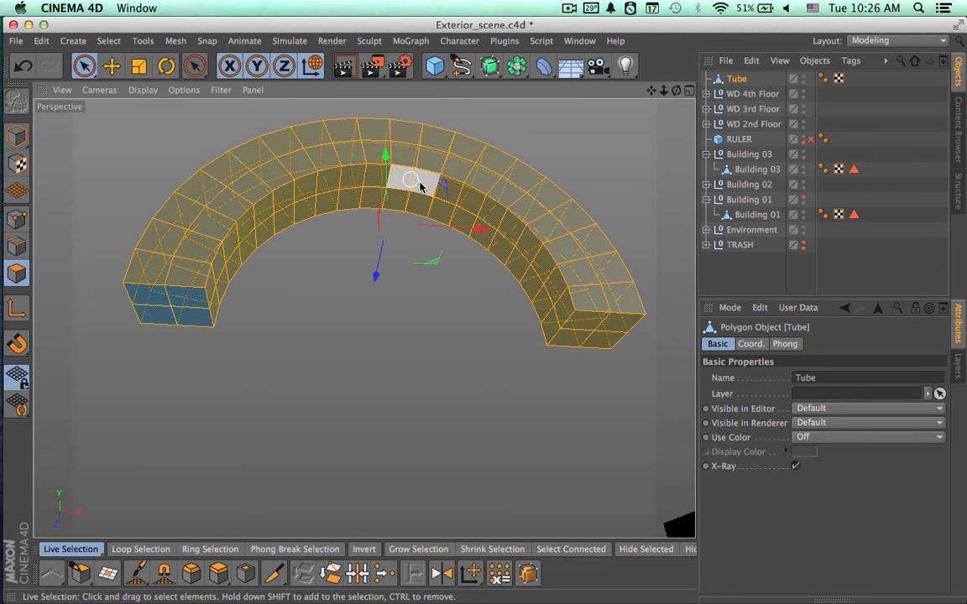
alt+drag(398, 367, 424, 359)
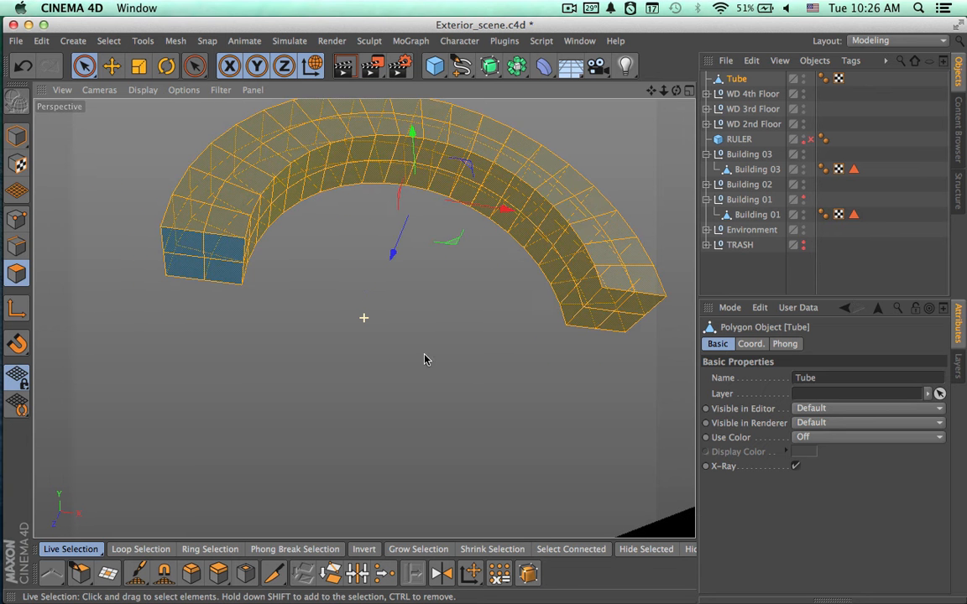
- Delete the front and inner polygons along the left half of the arch to expose its interior
click(329, 314)
mouse_move(212, 211)
mouse_down()
mouse_move(261, 155)
mouse_move(328, 124)
mouse_up()
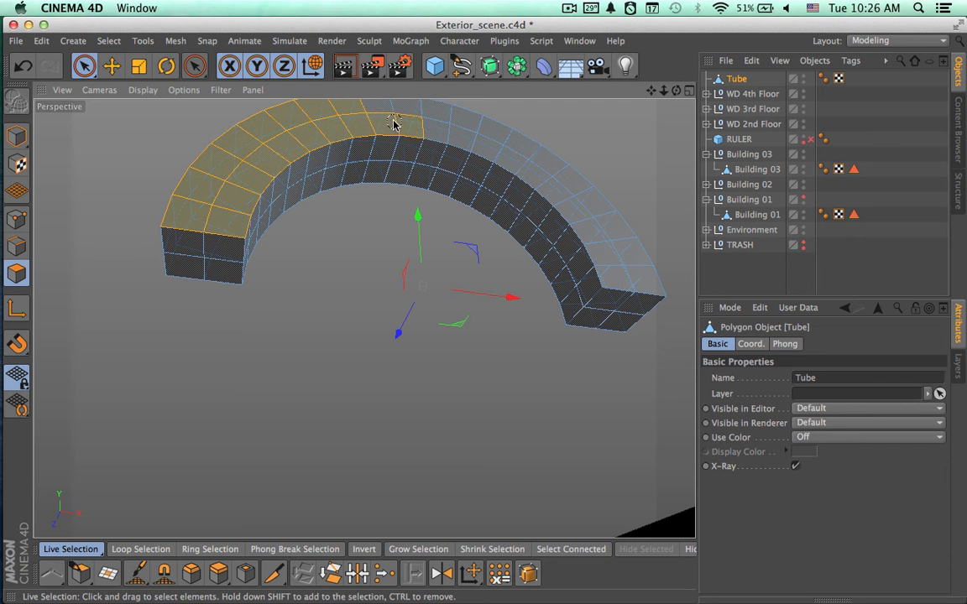
mouse_move(433, 146)
mouse_down()
mouse_move(416, 161)
mouse_move(333, 168)
mouse_up()
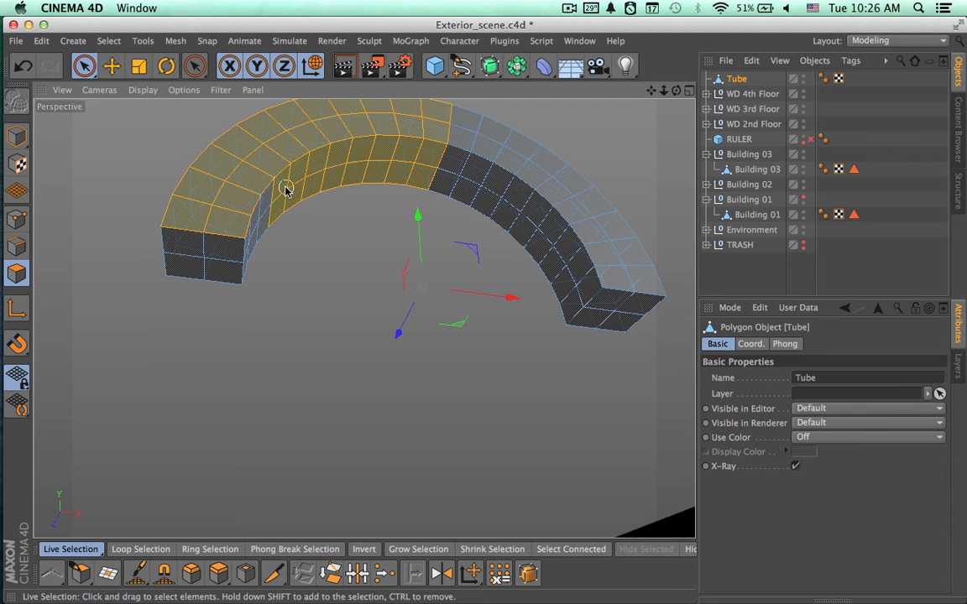
alt+drag(253, 246, 400, 305)
key(Delete)
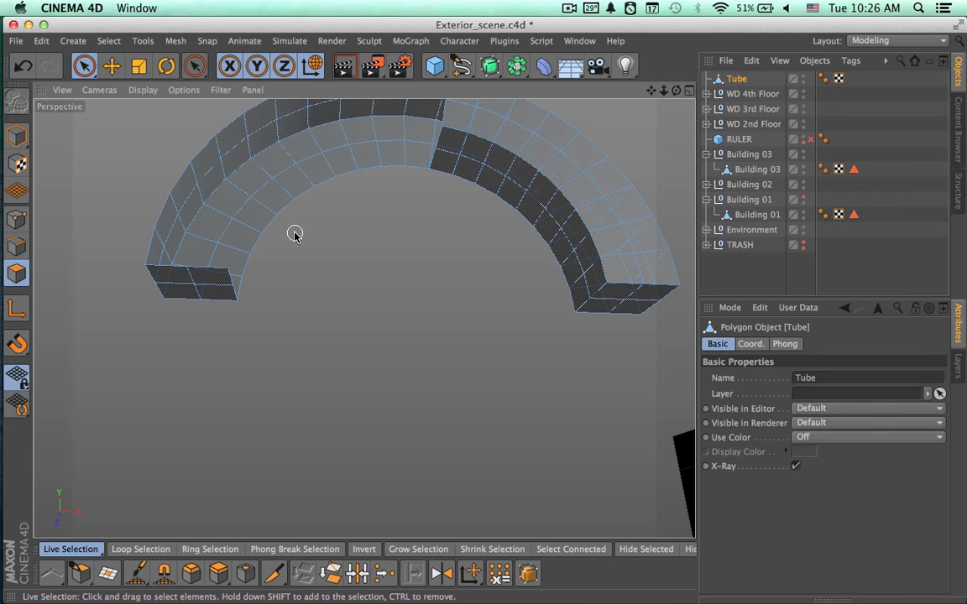
- Select all remaining polygons and examine the interior faces of the opened arch half
key(super+z)
alt+drag(340, 324, 408, 448)
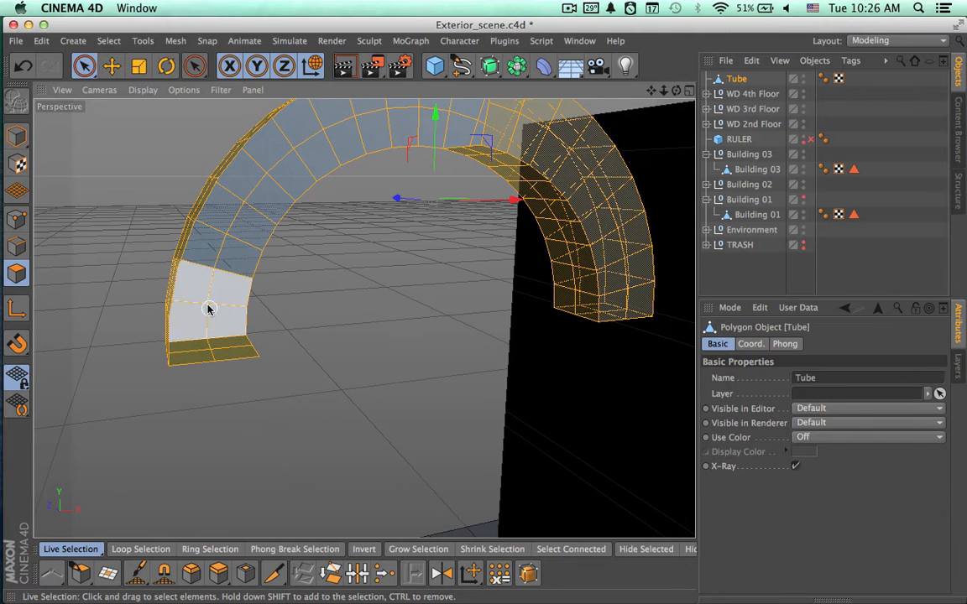
alt+drag(334, 164, 291, 318)
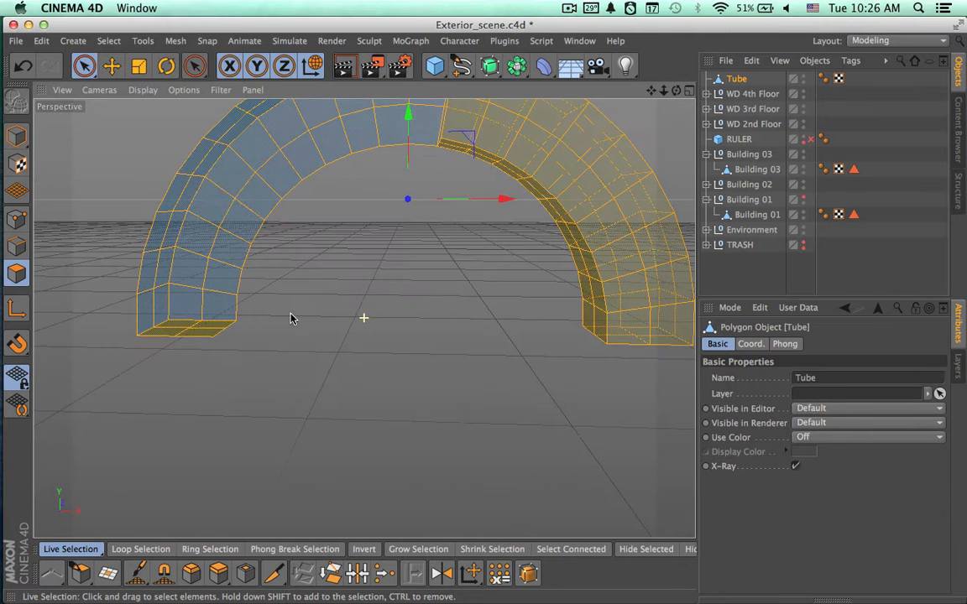
alt+drag(430, 330, 421, 372)
- Undo the deletion of the polygons on the arch's left half
key(super+z)
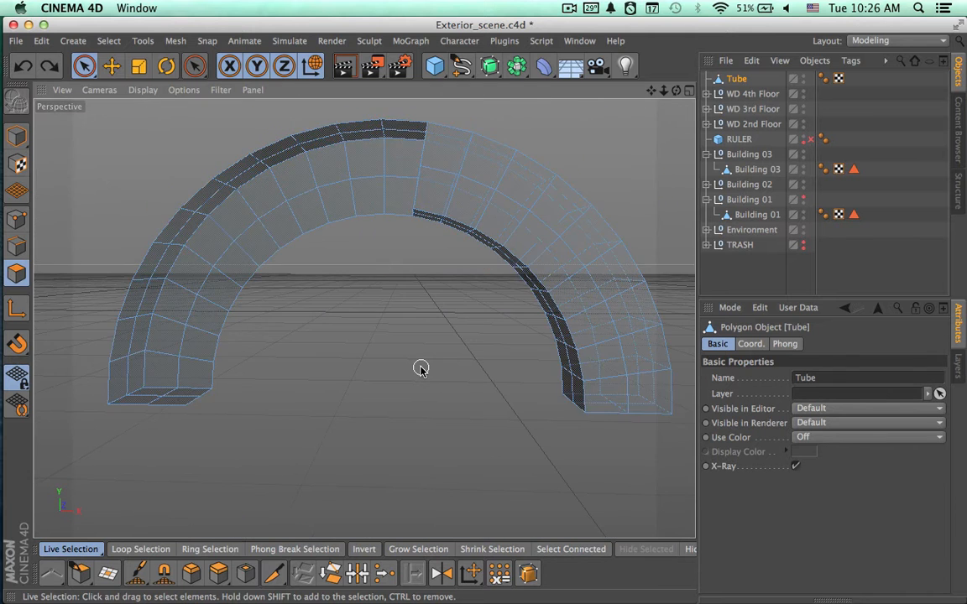
key(super+shift+z)
alt+drag(422, 369, 460, 261)
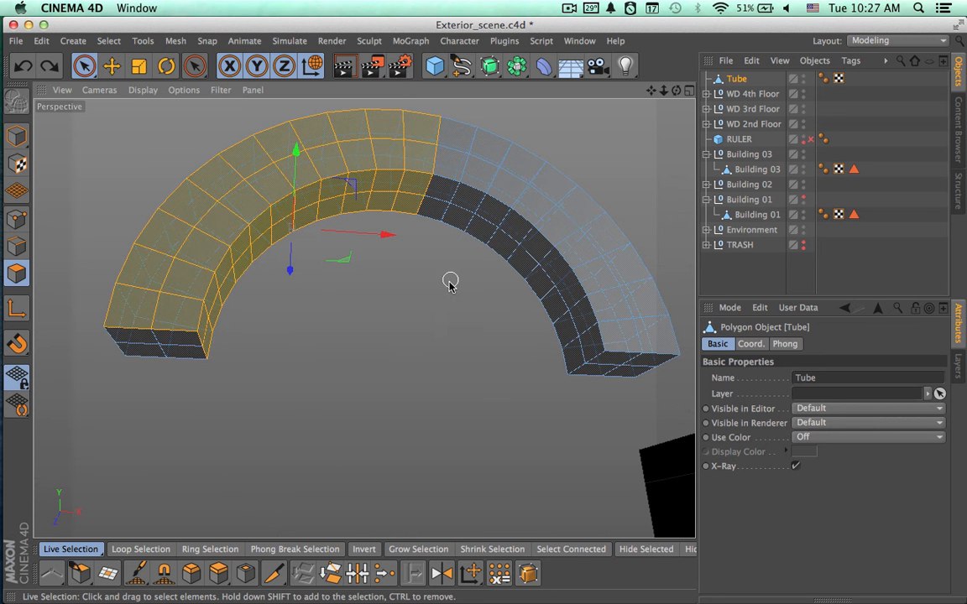
- Select the polygons of the arch's left end cap and reverse their normals
click(446, 286)
click(159, 340)
alt+drag(276, 367, 287, 493)
alt+right_drag(214, 472, 319, 439)
key(super+shift+z)
alt+middle_drag(445, 391, 462, 293)
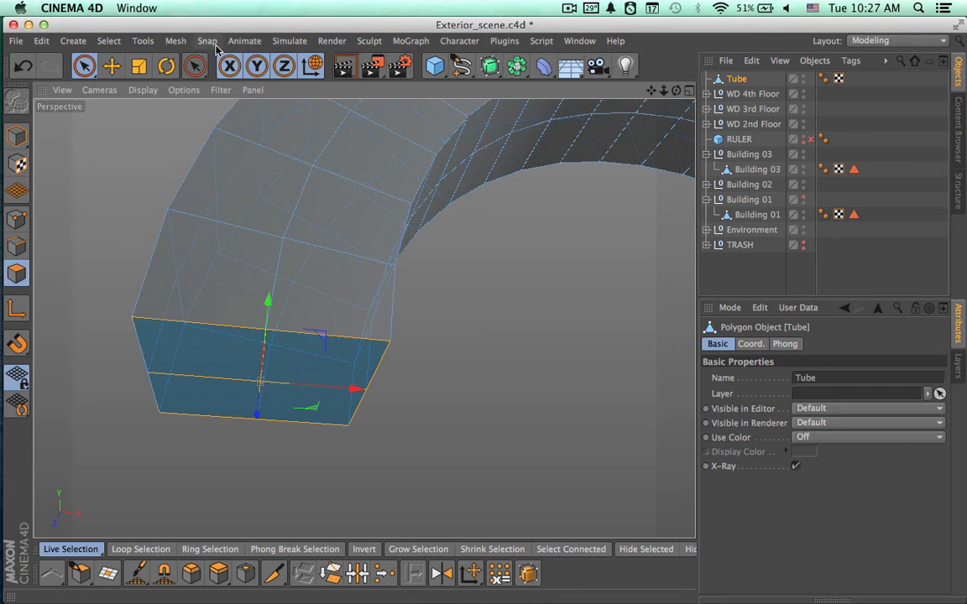
click(176, 40)
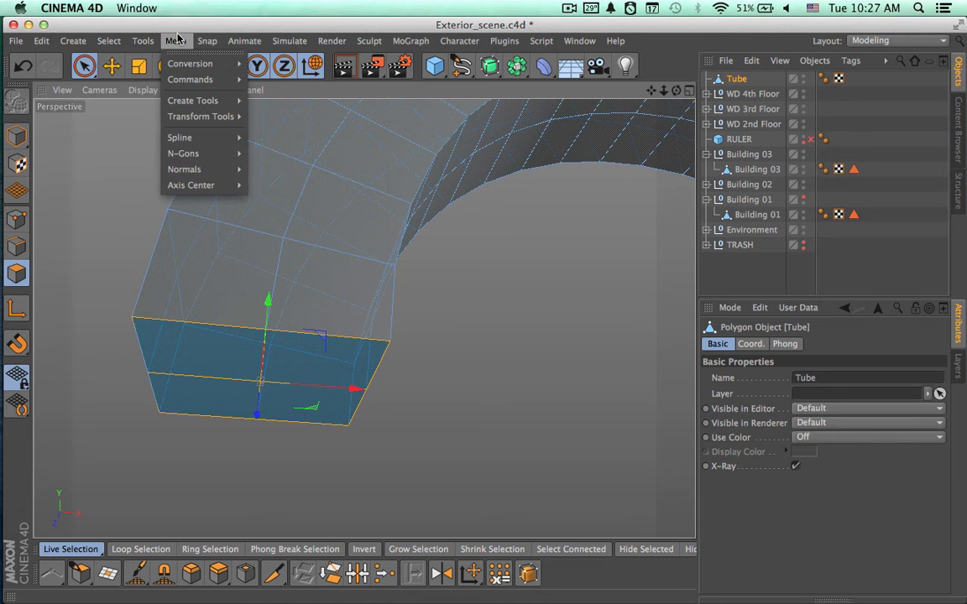
mouse_move(205, 172)
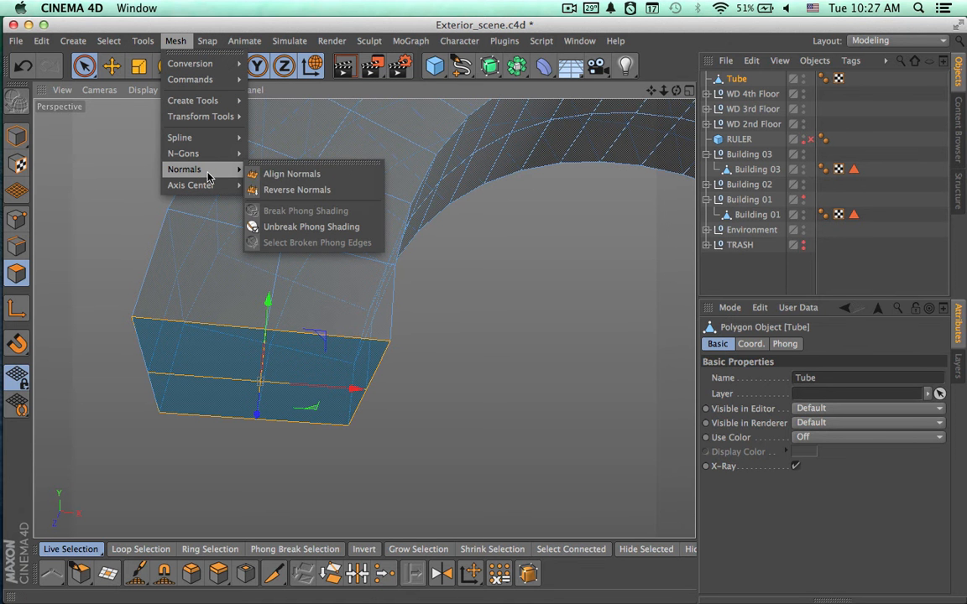
click(311, 193)
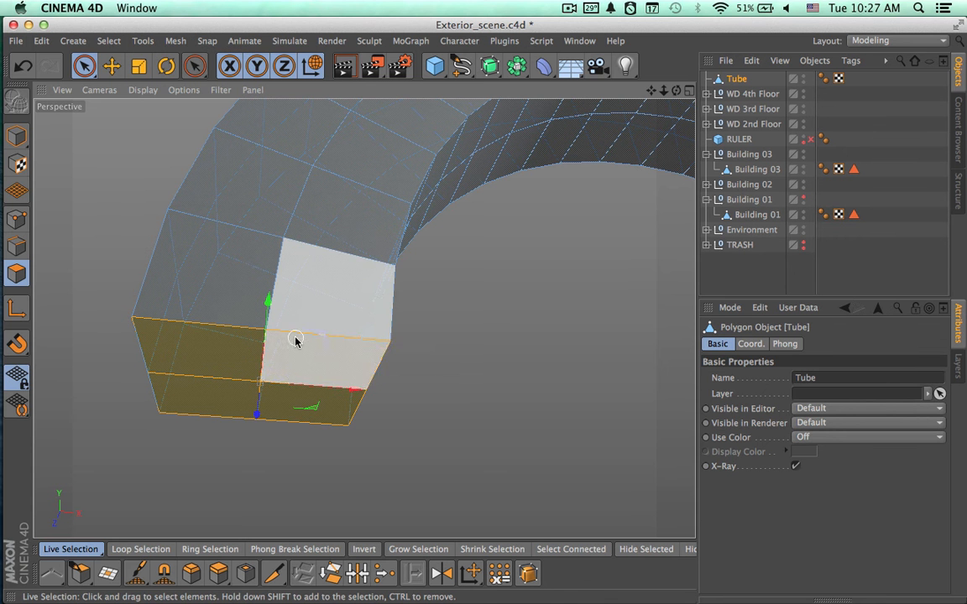
- Select all of the Tube's polygons to check that the normals face outward across the whole arch
alt+right_drag(464, 371, 333, 356)
alt+drag(490, 371, 295, 358)
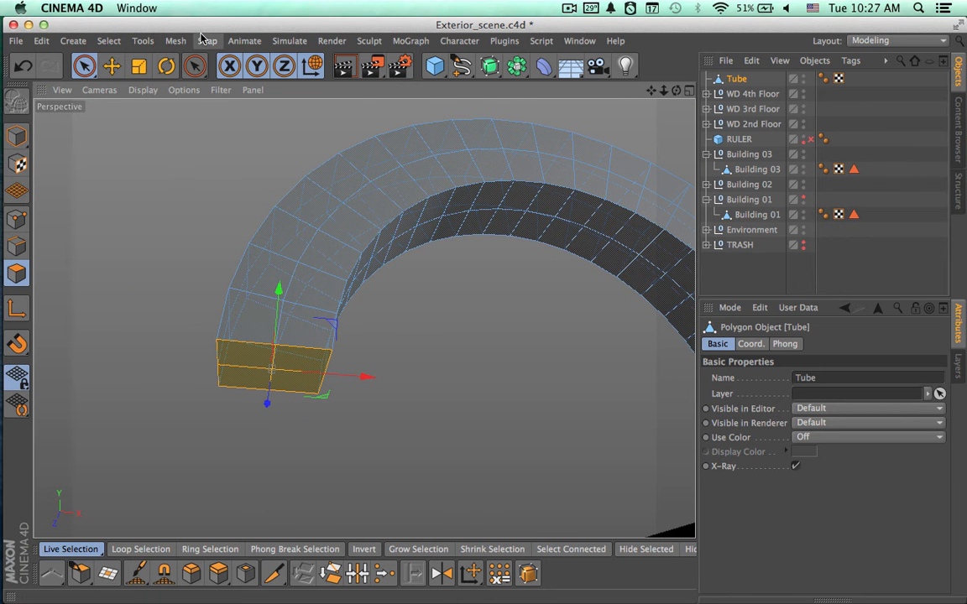
click(108, 40)
click(133, 249)
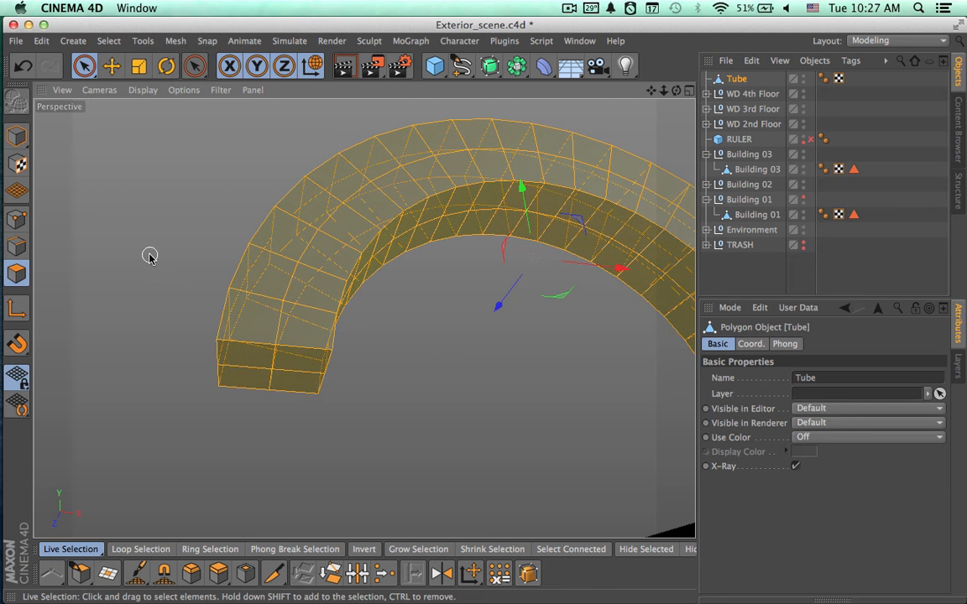
alt+drag(518, 379, 329, 331)
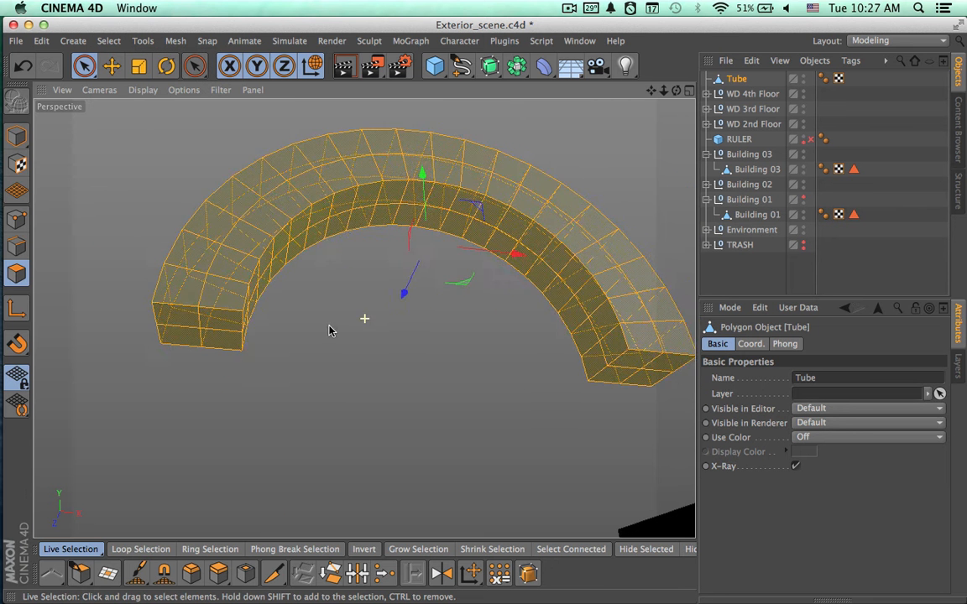
click(388, 355)
key(ctrl+a)
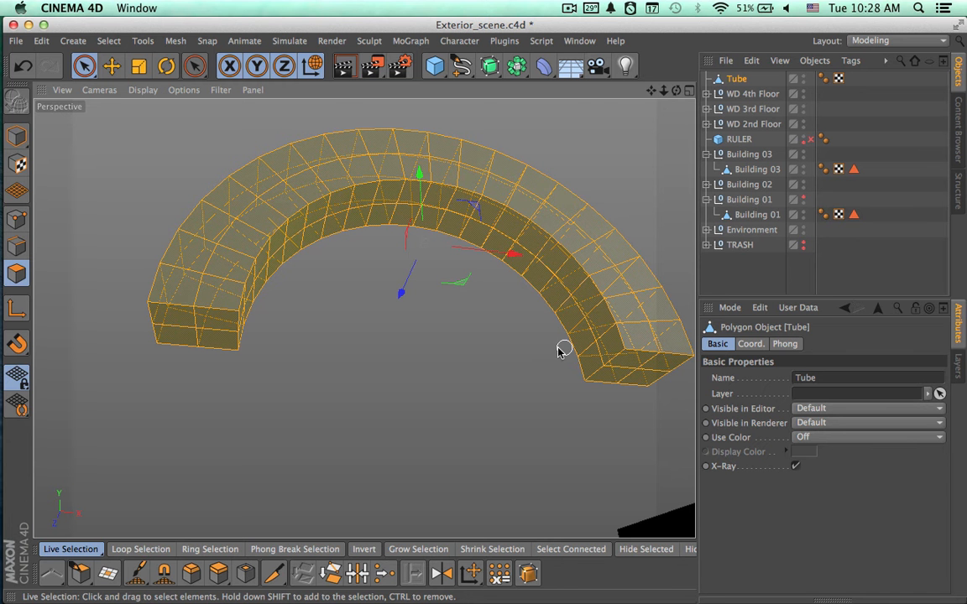
- Select and delete a band of front and inner polygons along the left part of the arch
click(267, 238)
drag(315, 205, 321, 176)
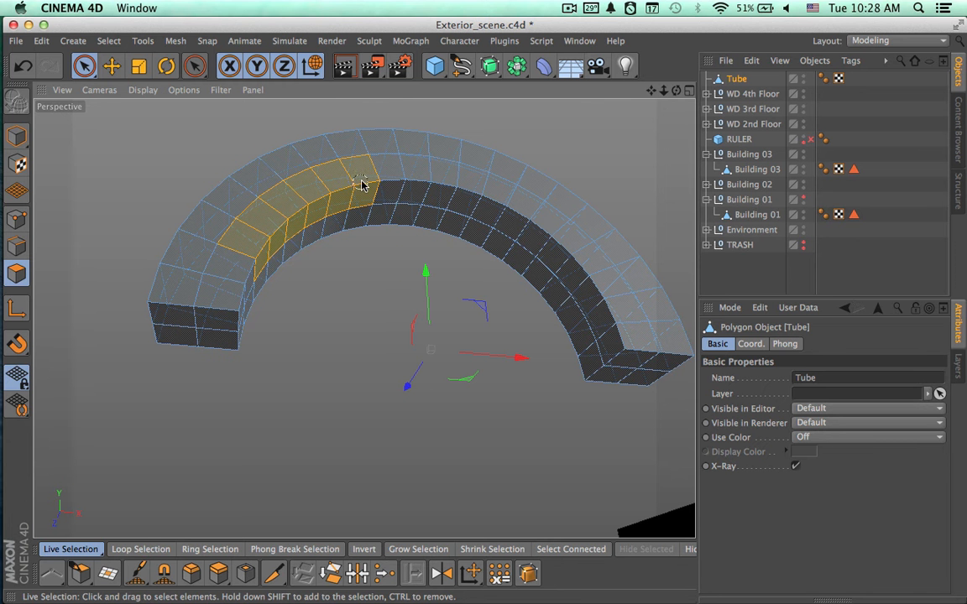
mouse_move(253, 250)
mouse_down()
mouse_move(216, 289)
mouse_move(254, 200)
mouse_up()
drag(342, 151, 344, 154)
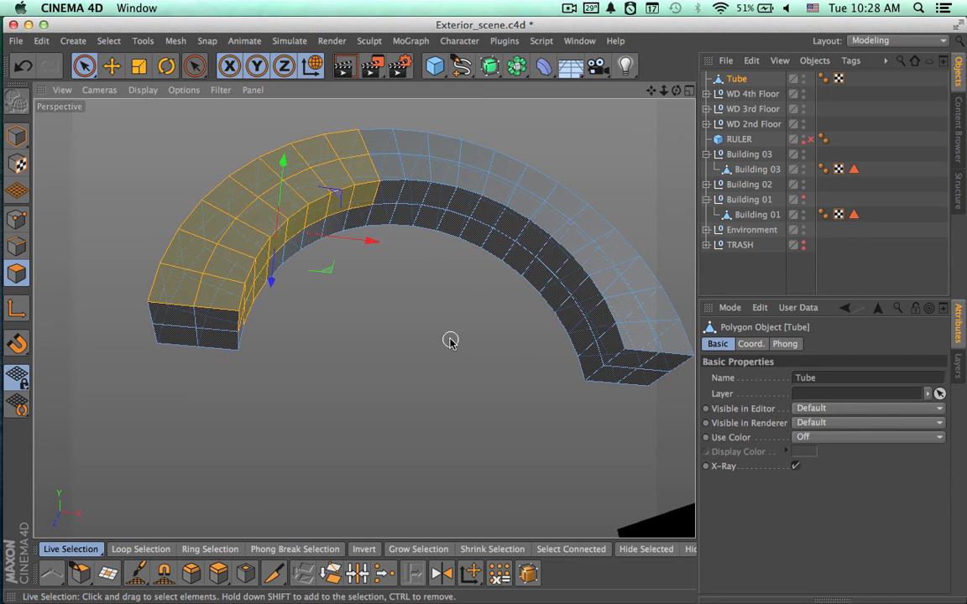
key(Delete)
- Select the left end-cap polygons and examine them through the opened arch from several angles
alt+drag(395, 395, 374, 490)
drag(197, 141, 255, 149)
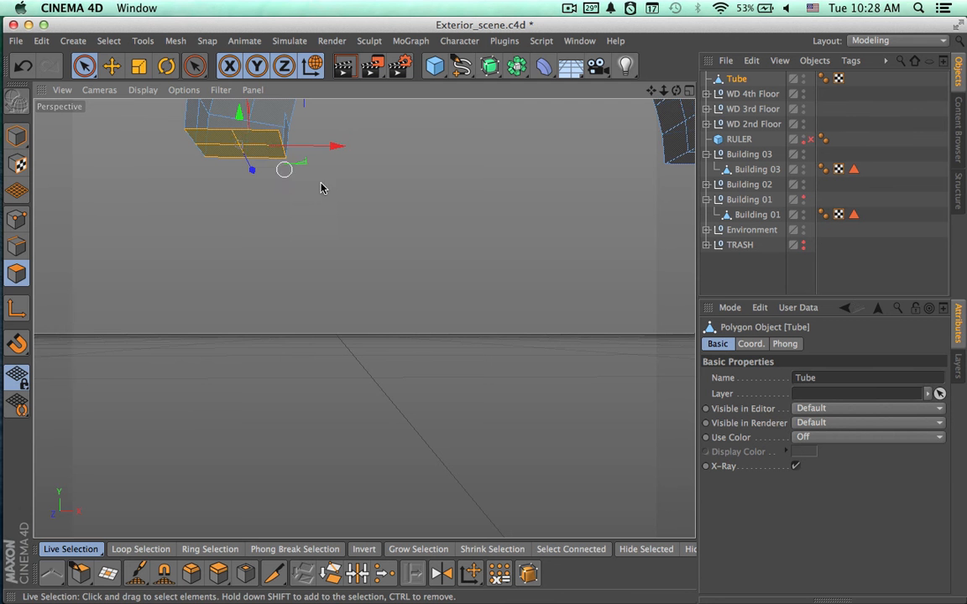
mouse_move(355, 192)
alt+middle_down()
mouse_move(346, 369)
mouse_move(324, 458)
mouse_move(326, 602)
alt+middle_up()
mouse_move(485, 175)
alt+mouse_down()
mouse_move(467, 251)
mouse_move(468, 262)
mouse_move(472, 233)
mouse_move(497, 478)
alt+mouse_up()
scroll(496, 478, up, 5)
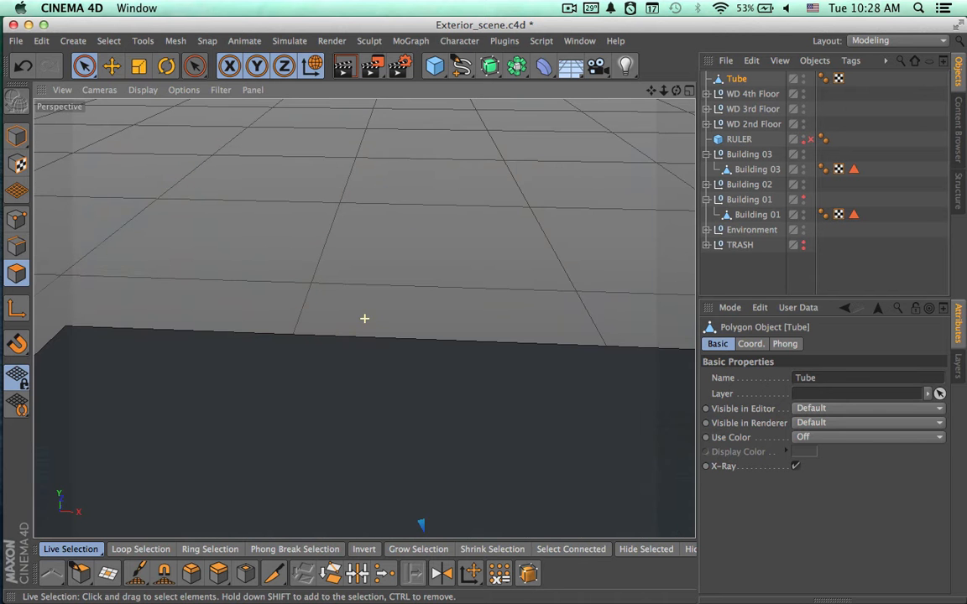
scroll(497, 478, down, 8)
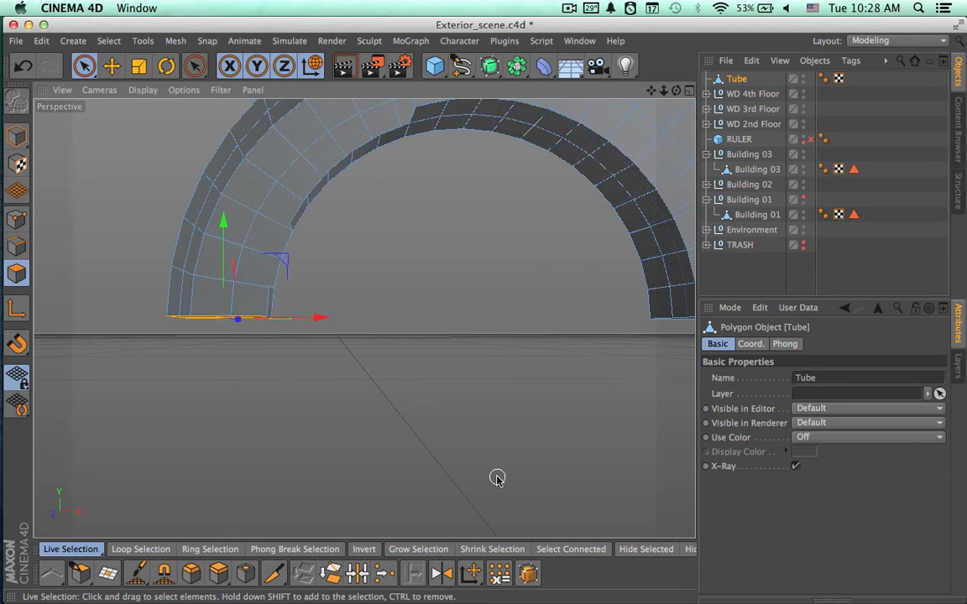
- Undo the end-cap selection and the latest polygon deletion, leaving nothing selected
key(super+z)
key(super+z)
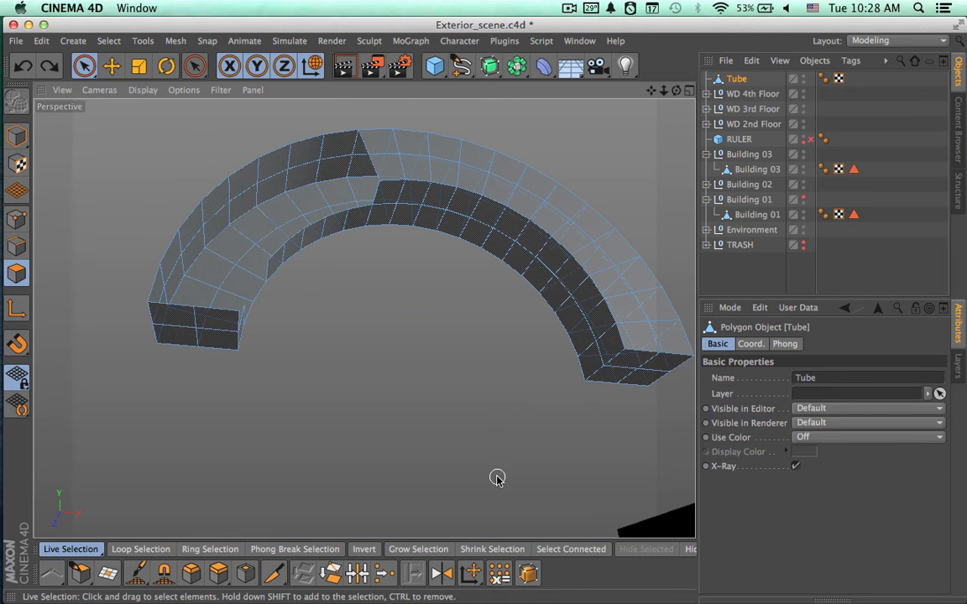
click(428, 376)
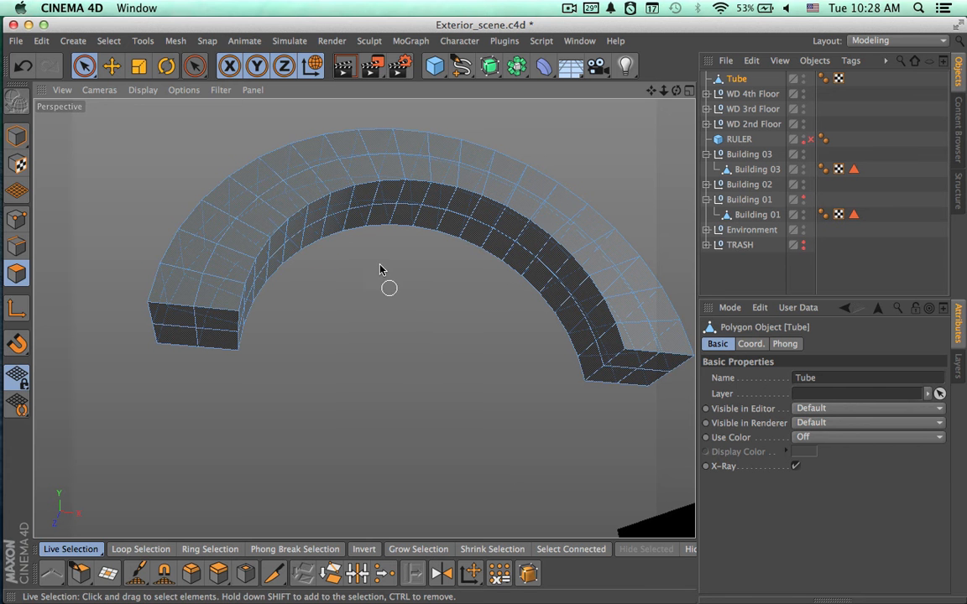
- Select every polygon of the restored Tube to check the normals at its right end cap
click(108, 40)
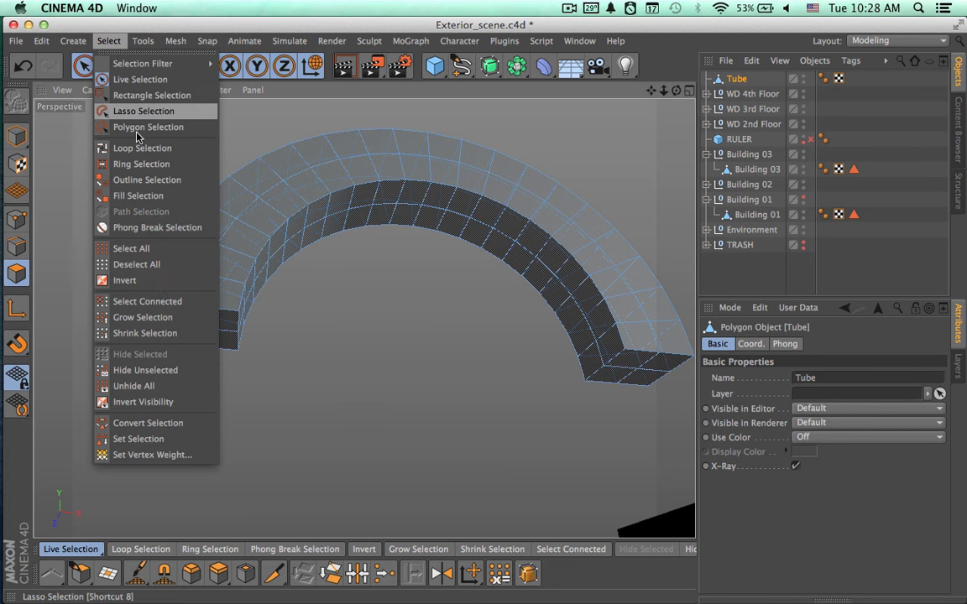
click(148, 248)
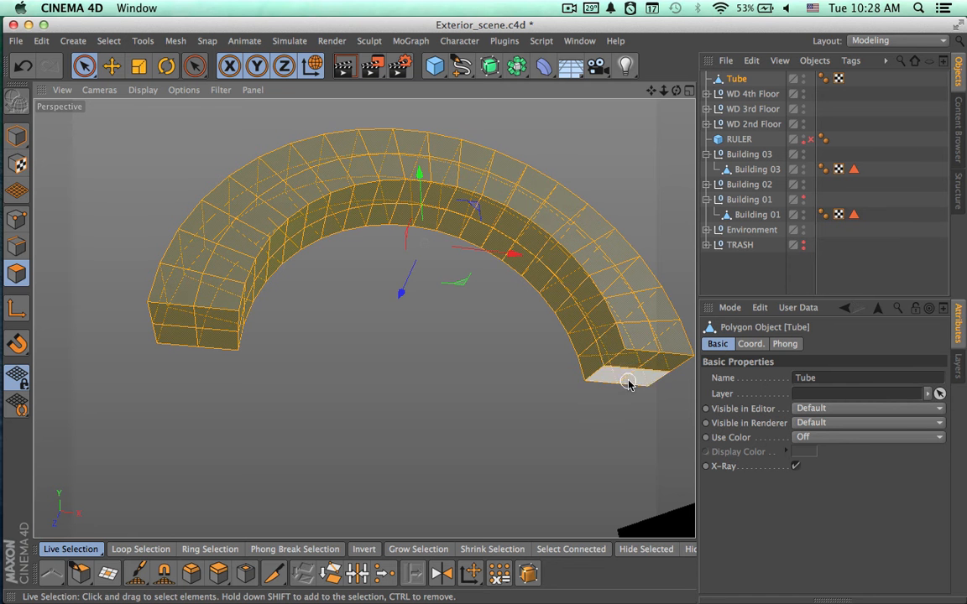
- Select only the polygons of the Tube's two end caps and make Building 01 visible again in the front view
click(247, 378)
drag(196, 338, 195, 328)
shift+click(639, 374)
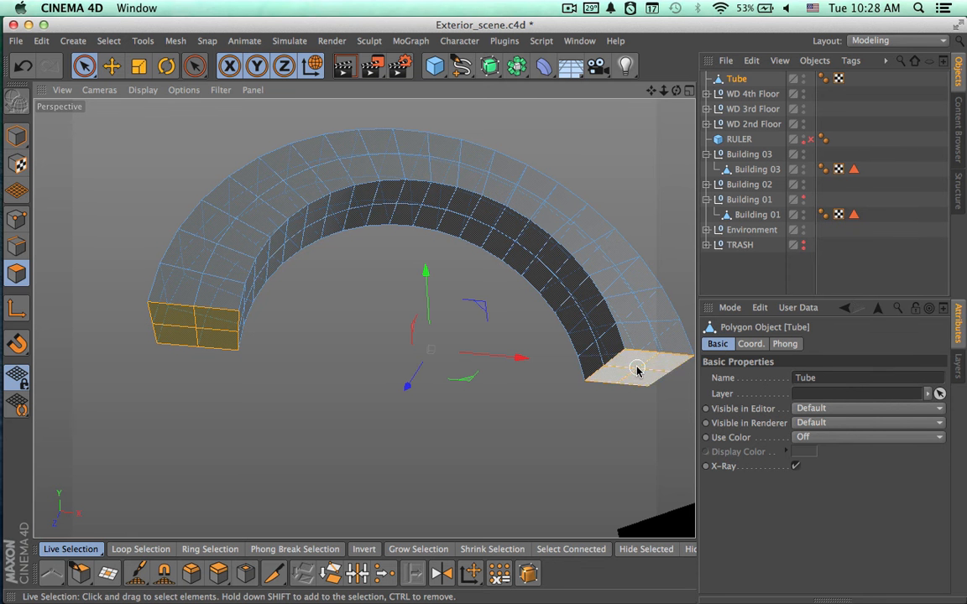
click(688, 92)
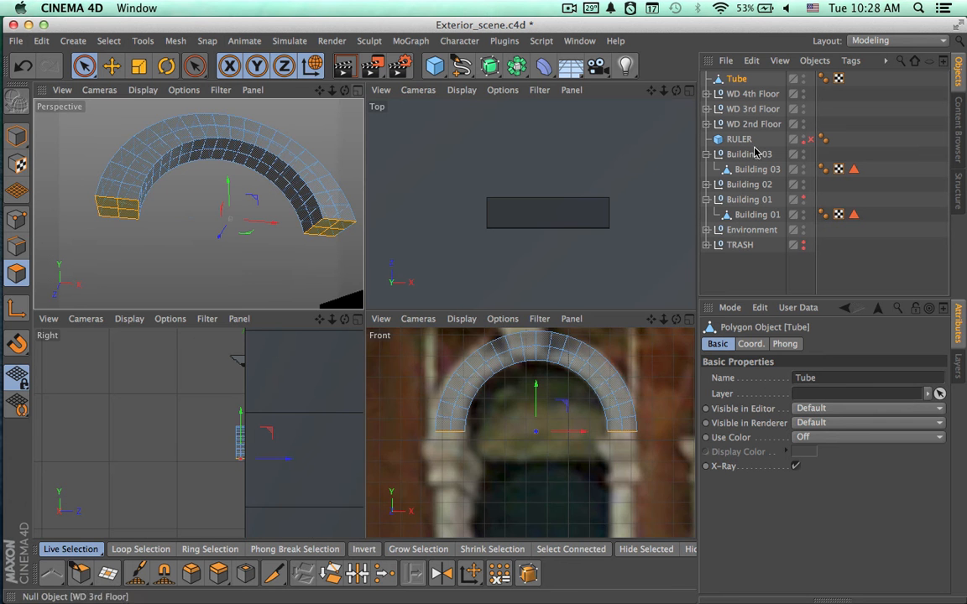
click(802, 200)
click(690, 320)
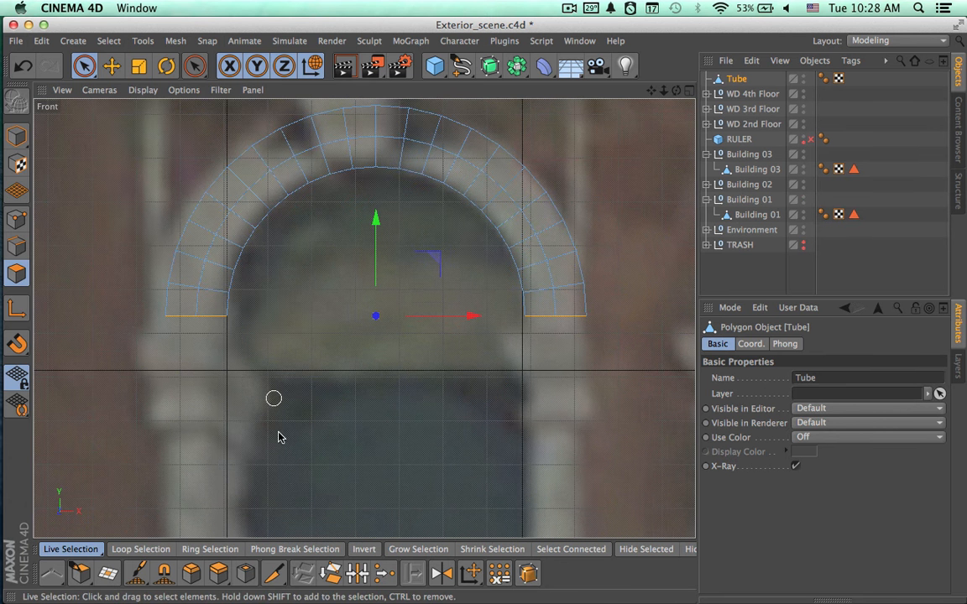
- Extrude both end caps about 0.6 cm and lower them to the window sill, forming the frame's straight vertical sides
click(218, 573)
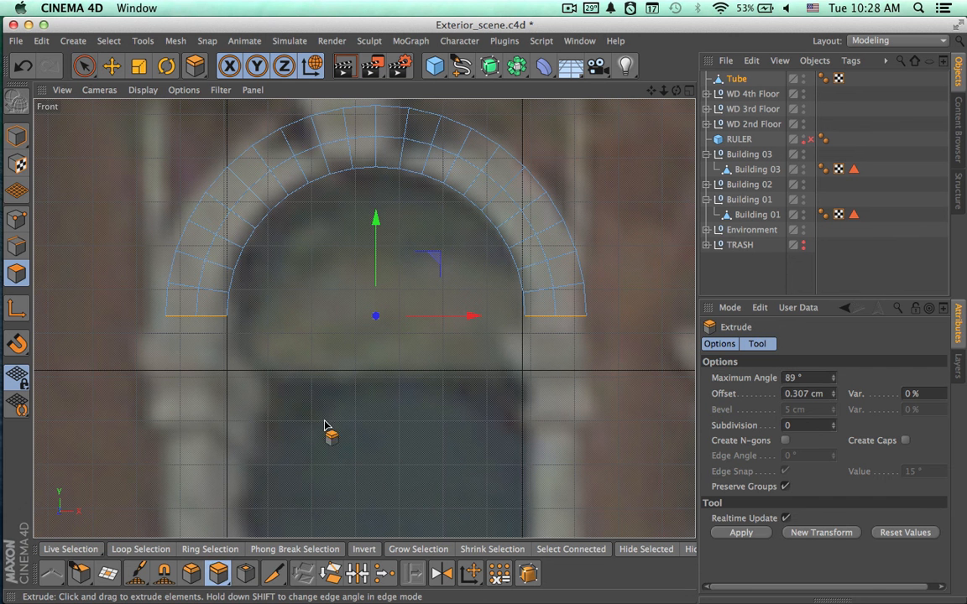
drag(352, 401, 356, 401)
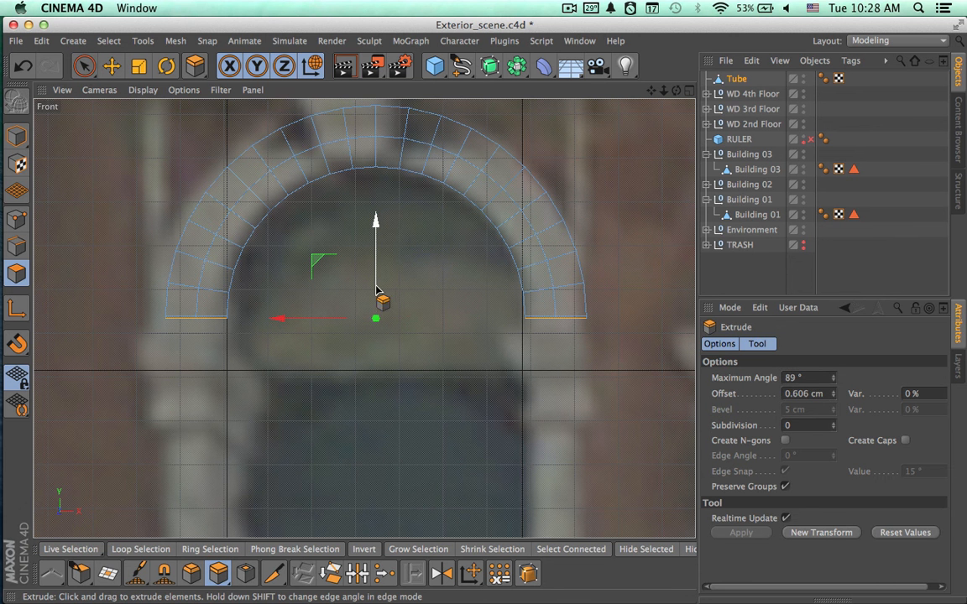
key(space)
drag(376, 225, 369, 389)
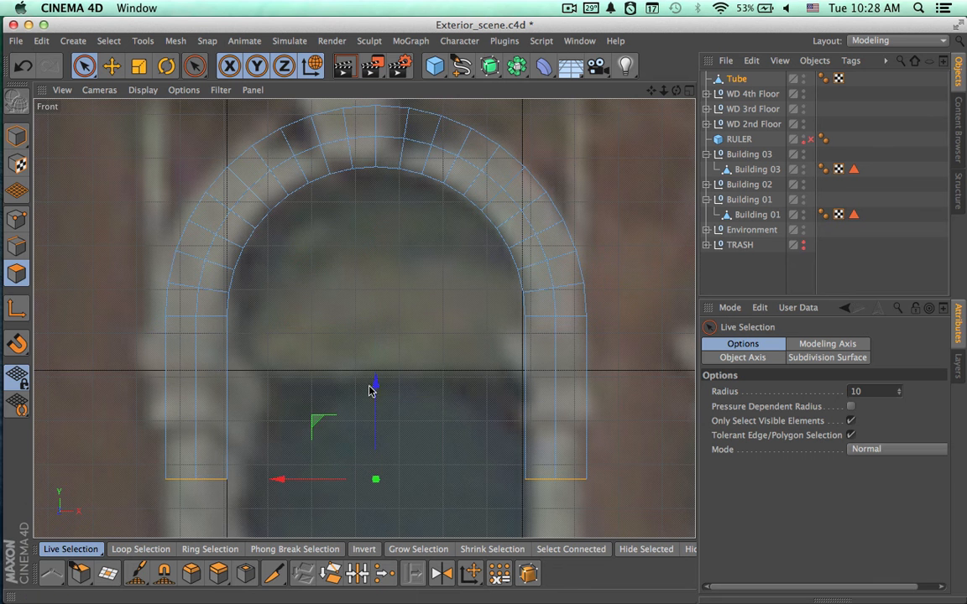
alt+middle_drag(476, 394, 484, 312)
alt+right_drag(509, 354, 331, 352)
alt+middle_drag(438, 388, 394, 296)
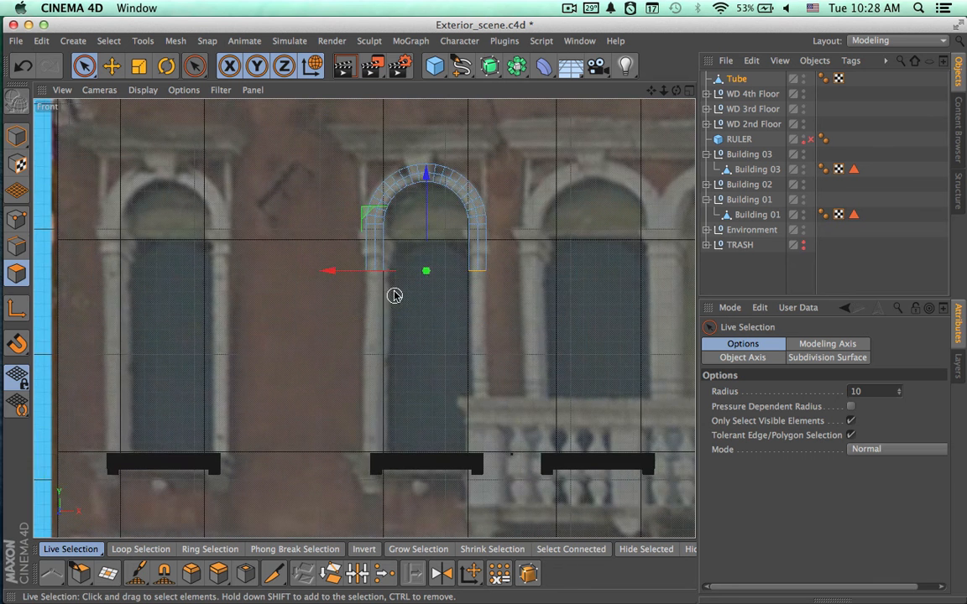
drag(427, 180, 398, 377)
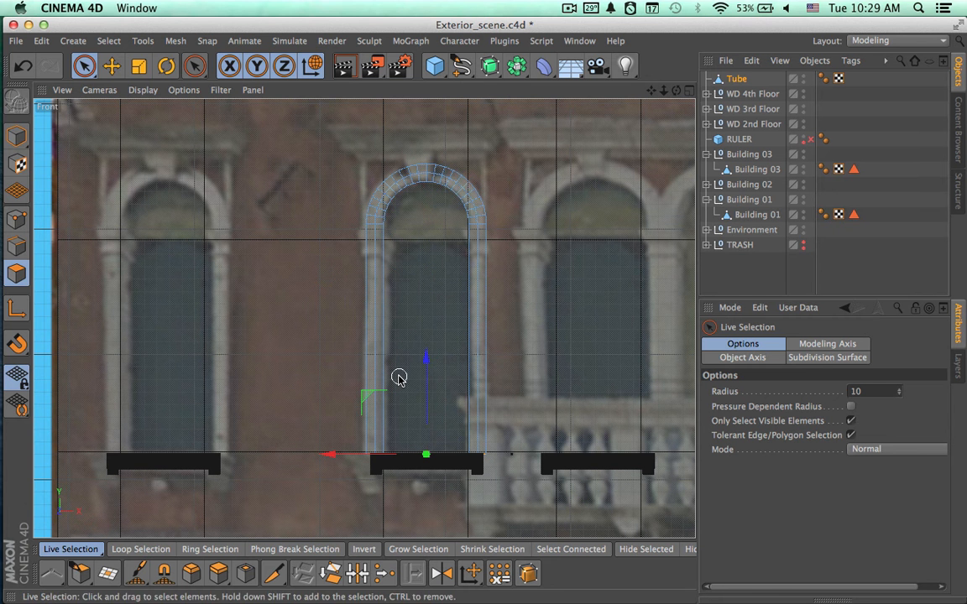
- Switch to model mode and examine the arched frame against the building facade from several perspective angles
click(689, 90)
click(357, 92)
scroll(587, 306, down, 5)
alt+drag(583, 304, 399, 310)
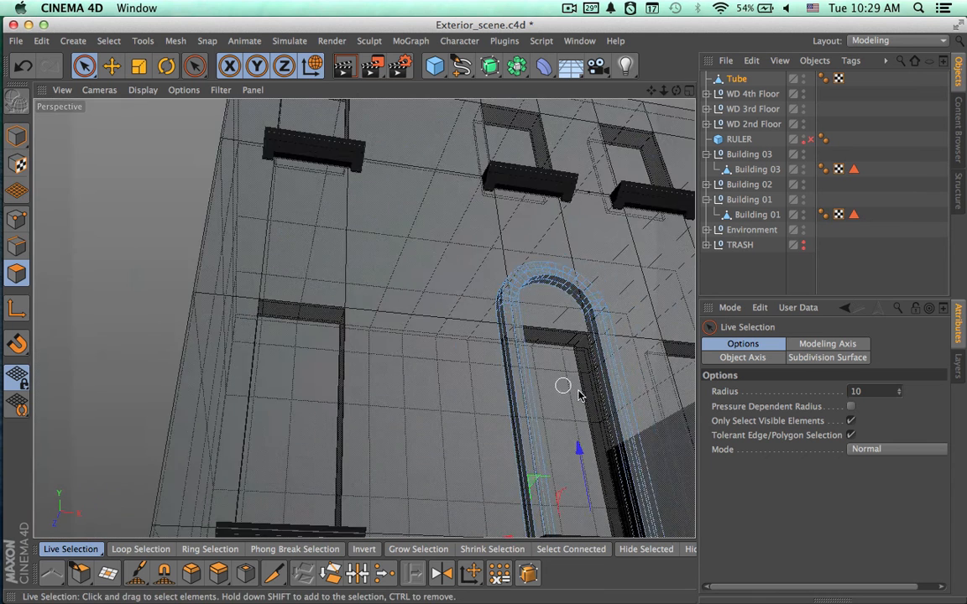
scroll(563, 360, down, 3)
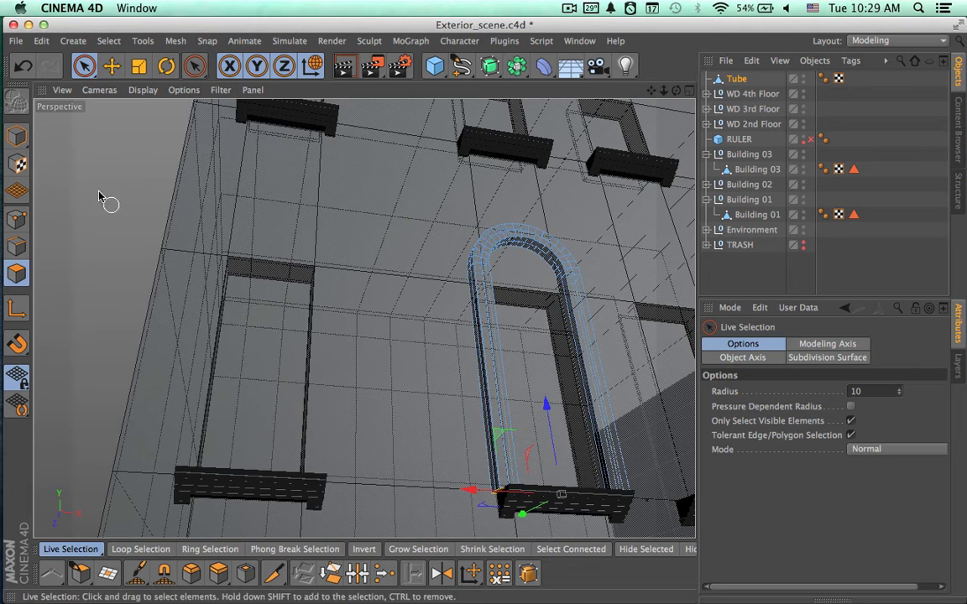
click(17, 135)
alt+drag(119, 162, 503, 269)
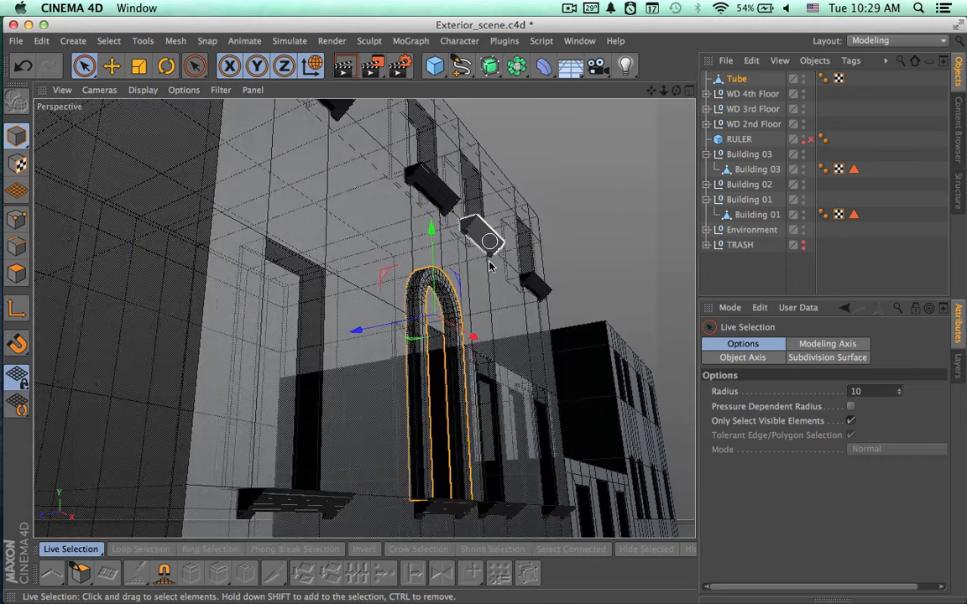
scroll(583, 324, up, 3)
alt+drag(582, 324, 626, 334)
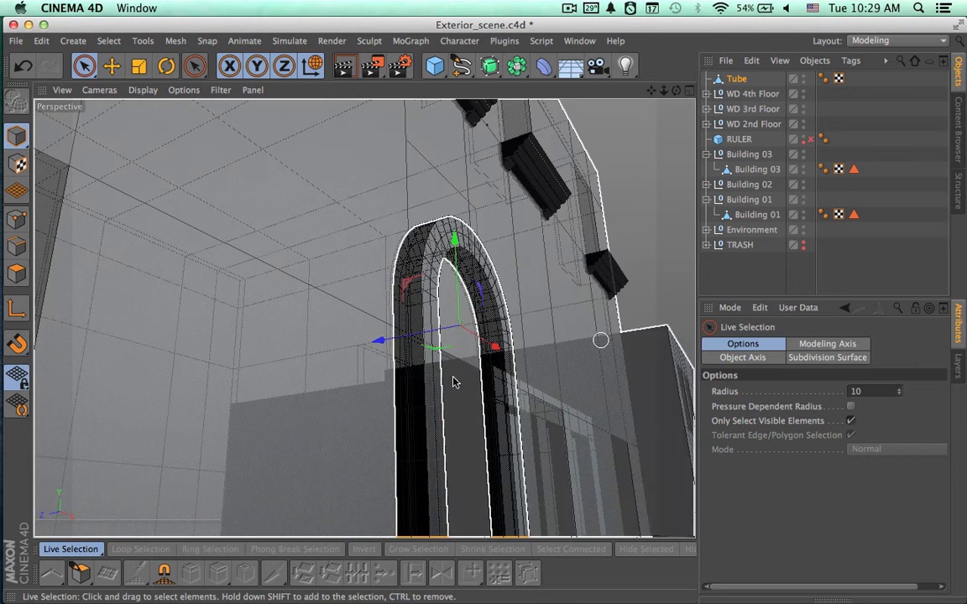
alt+drag(426, 374, 378, 339)
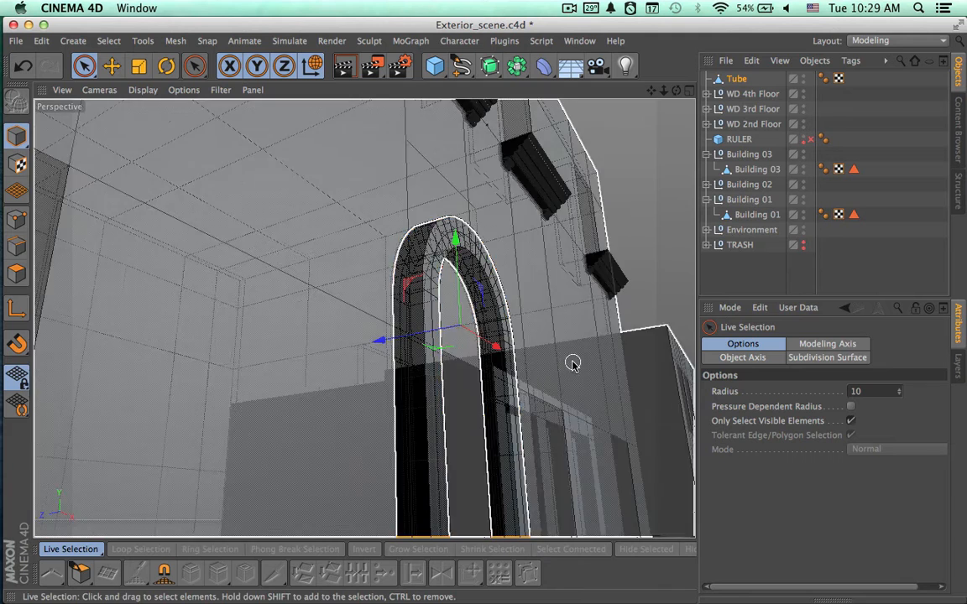
- Render the perspective view of the whole building row and compare it with the street photo in Google Earth
scroll(572, 363, down, 5)
alt+drag(436, 372, 500, 332)
key(ctrl+r)
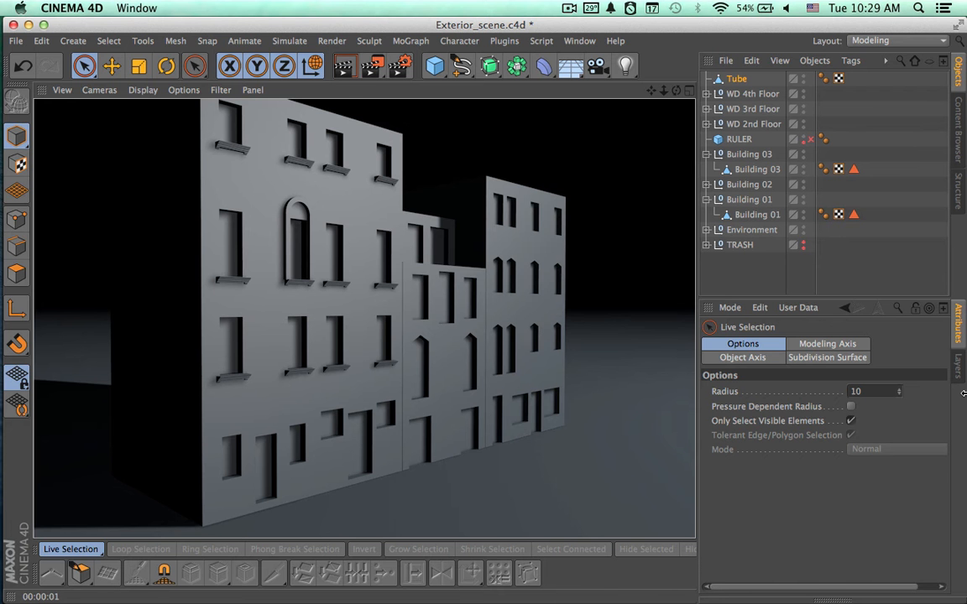
key(super+Tab)
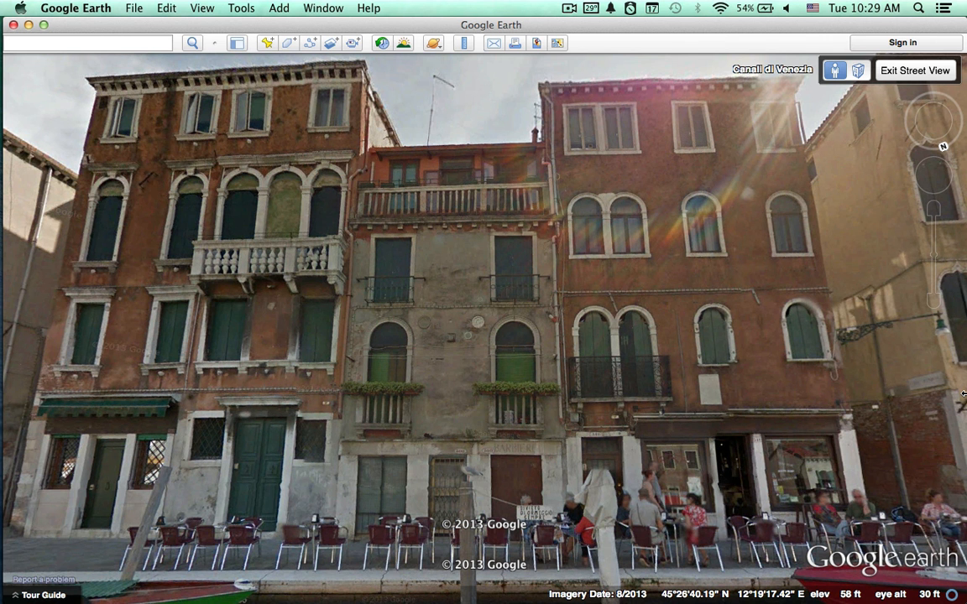
key(super+Tab)
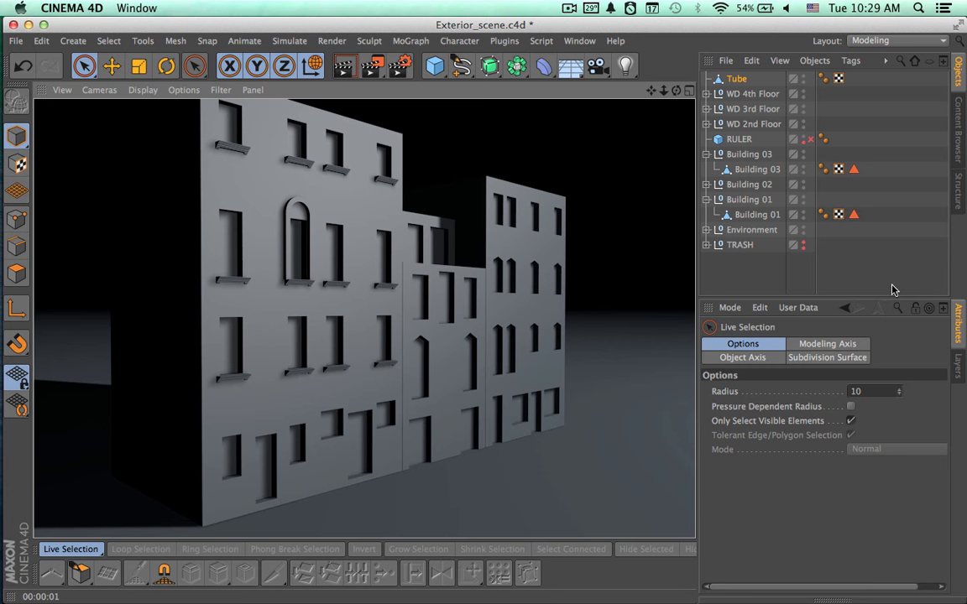
- Move the sill group WD 02 out of WD 3rd Floor to the top level of the hierarchy, directly below Tube
click(689, 90)
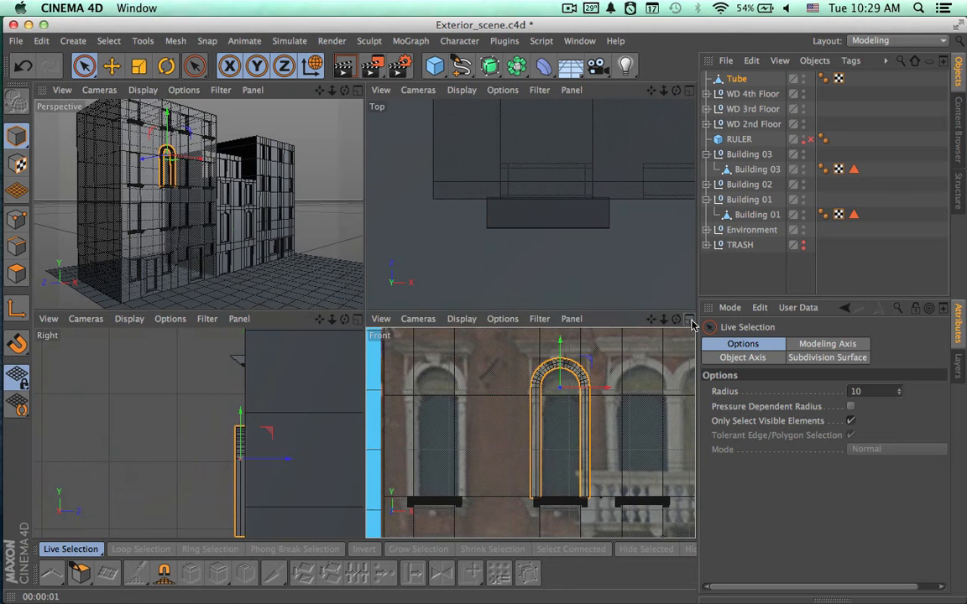
middle_click(644, 353)
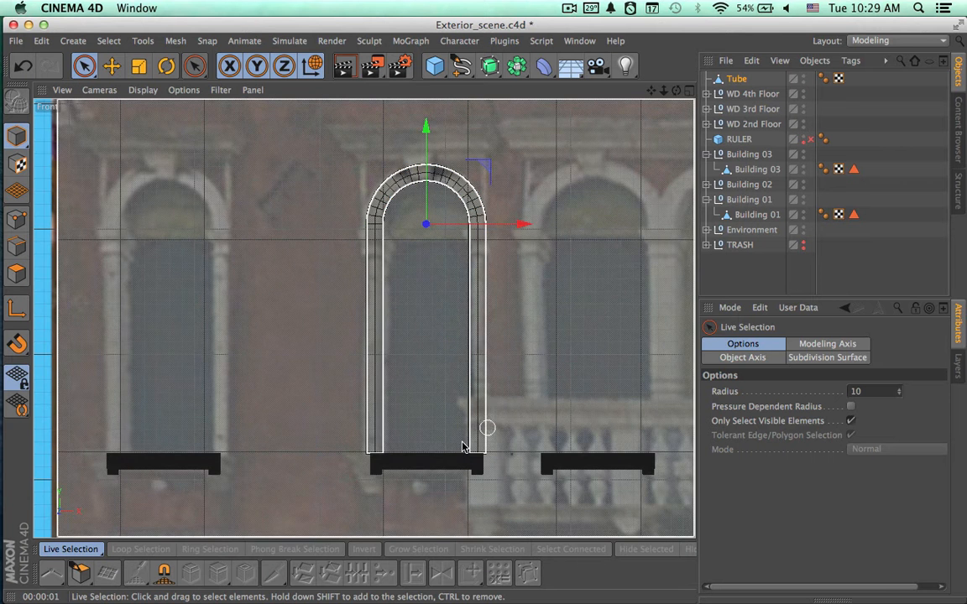
click(428, 456)
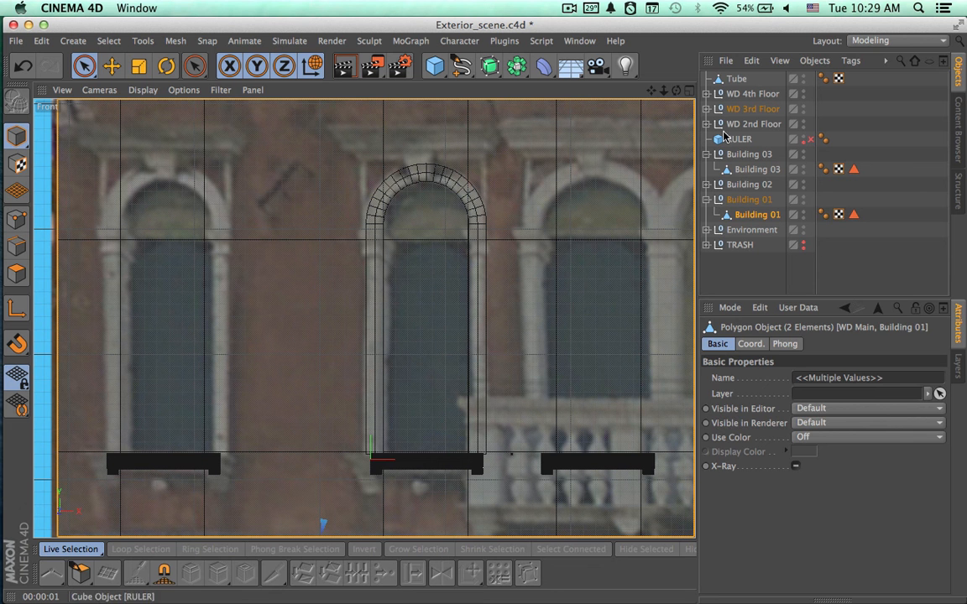
click(737, 110)
click(707, 109)
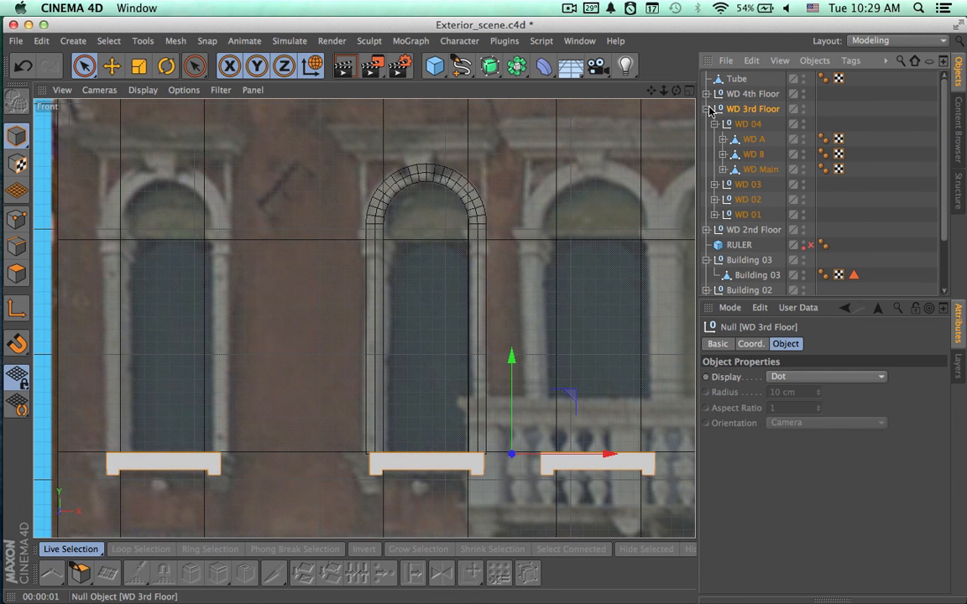
click(746, 124)
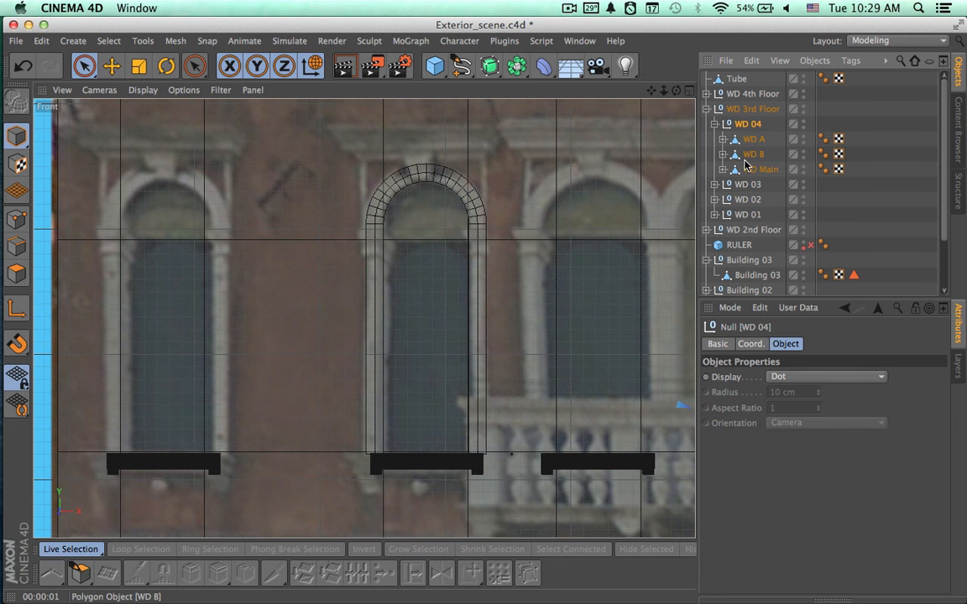
click(715, 124)
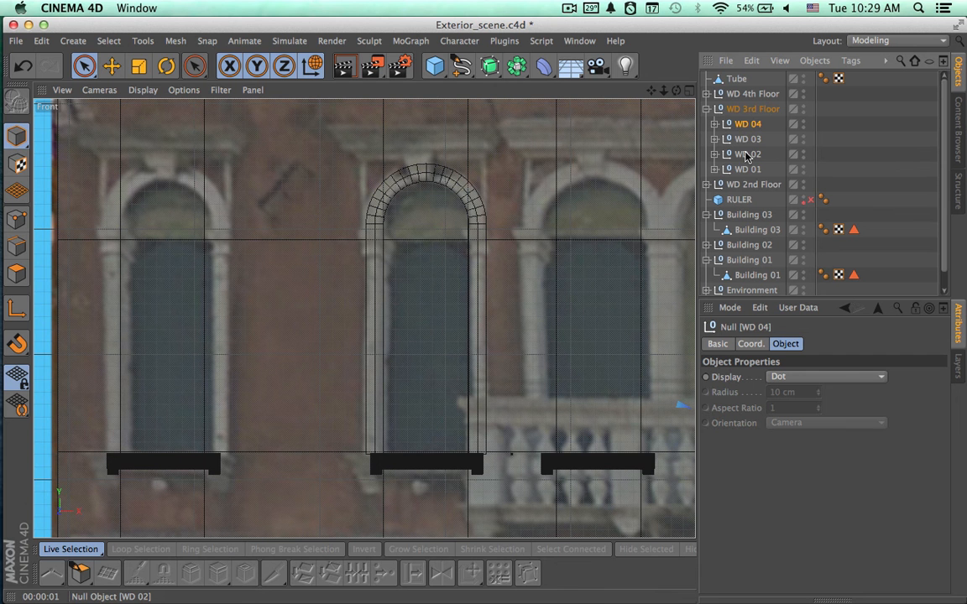
click(747, 142)
click(746, 158)
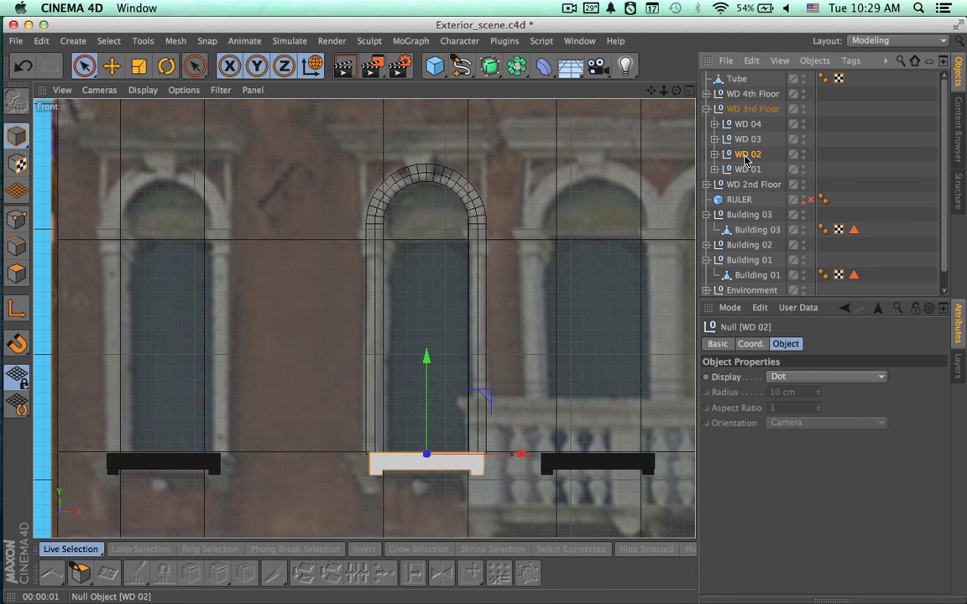
drag(746, 158, 741, 88)
- Collapse the WD 3rd Floor group and delete it together with its remaining sills
click(744, 110)
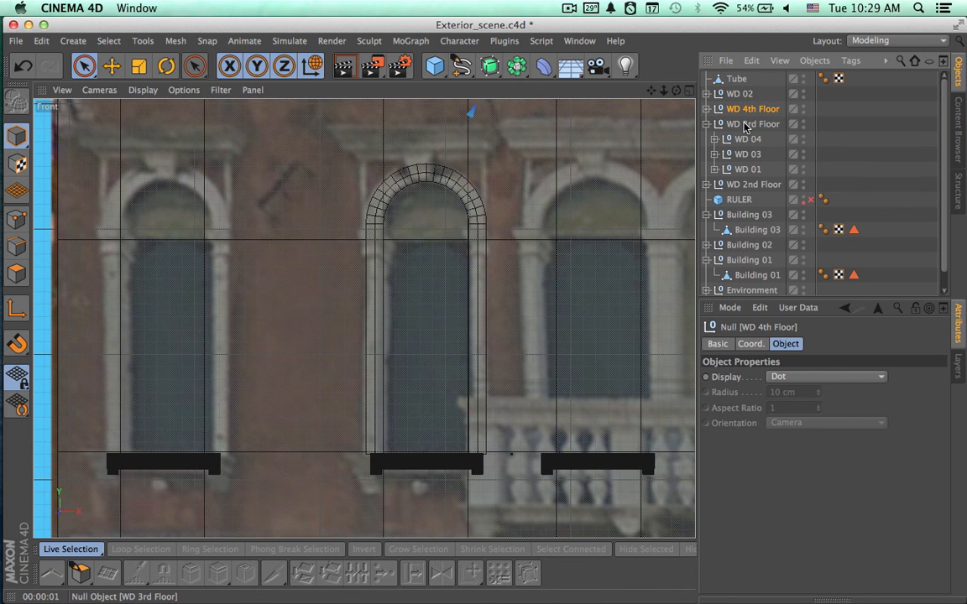
shift+click(746, 125)
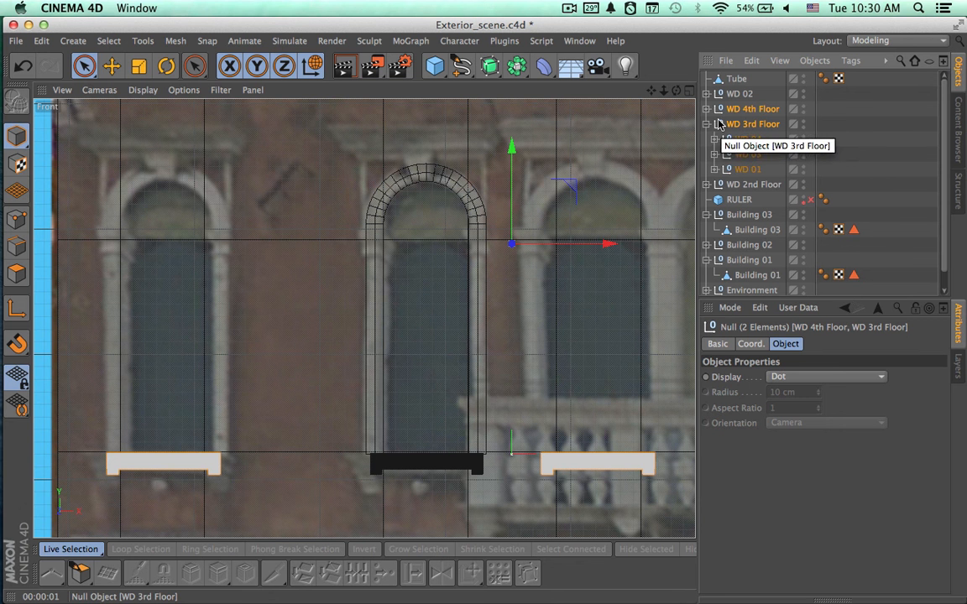
click(707, 124)
scroll(428, 255, down, 5)
alt+right_drag(429, 256, 399, 253)
alt+middle_drag(404, 263, 340, 267)
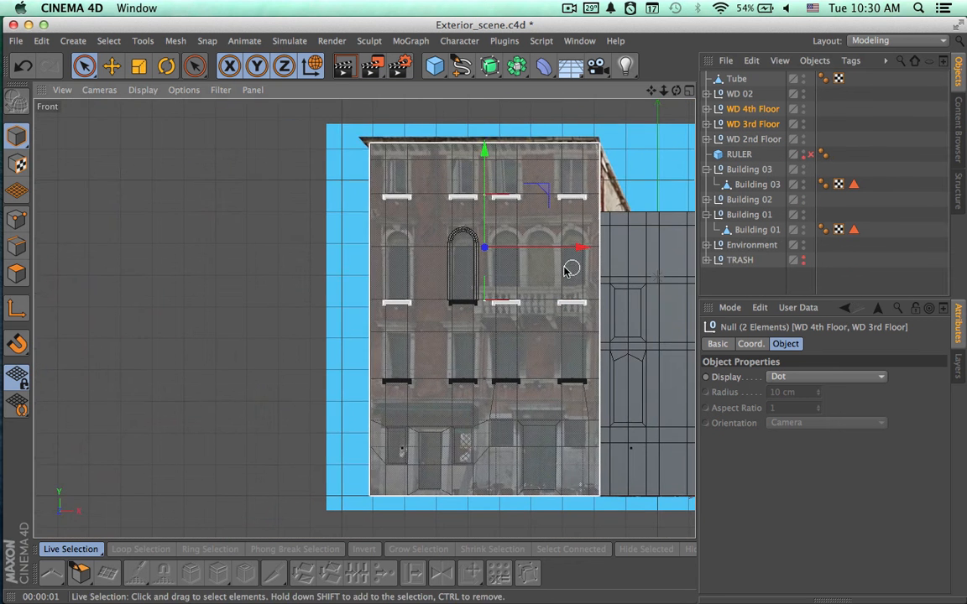
alt+middle_drag(571, 268, 533, 276)
click(739, 112)
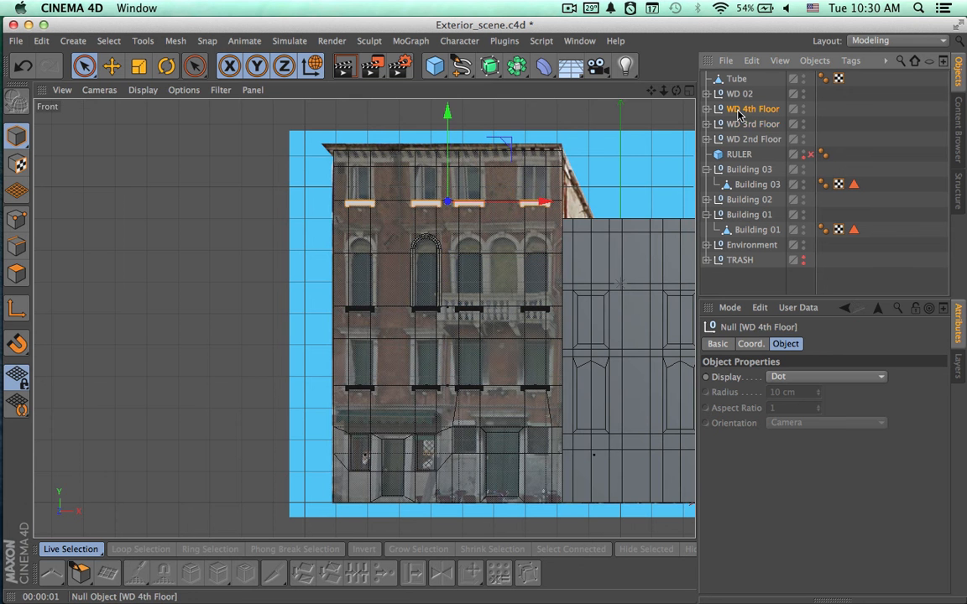
click(739, 128)
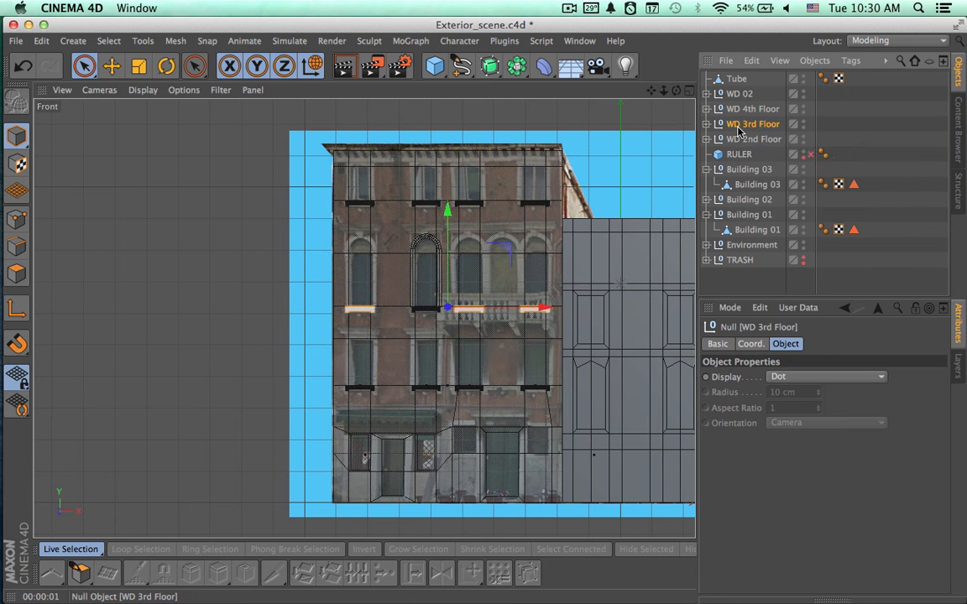
key(Delete)
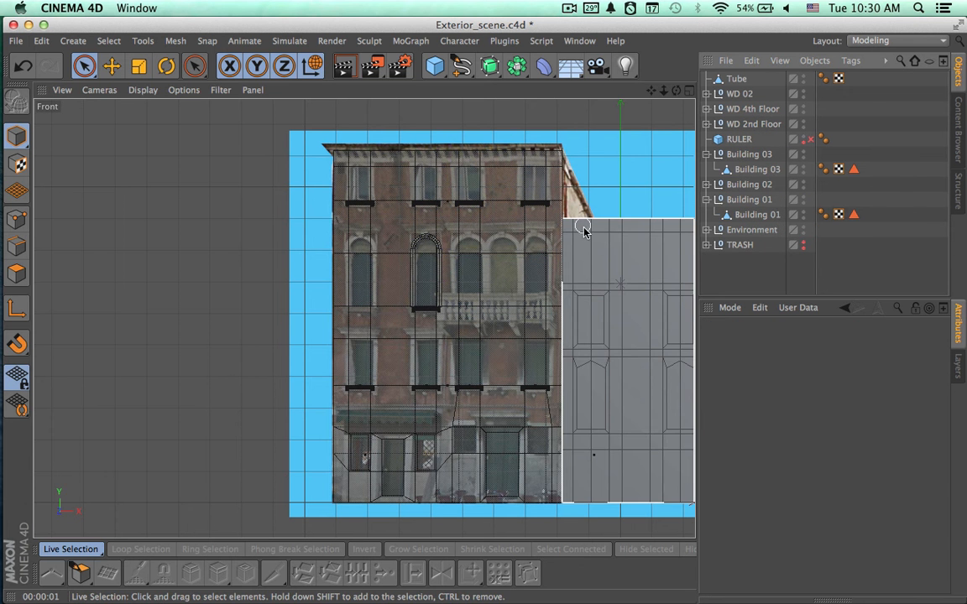
- Scale the WD Main part of the WD 02 sill wider along the X axis beneath the arched frame
click(736, 79)
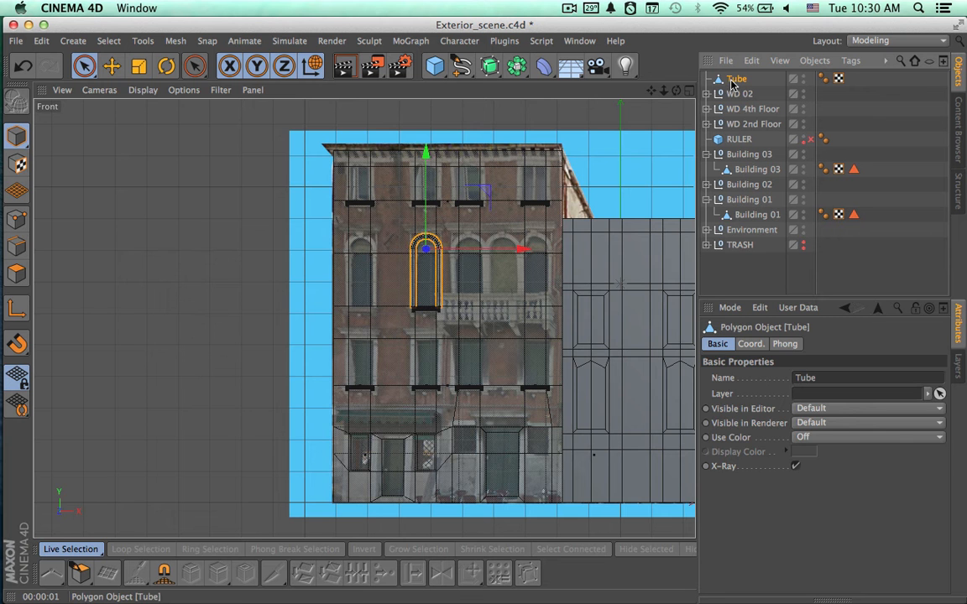
key(o)
alt+right_drag(647, 276, 661, 271)
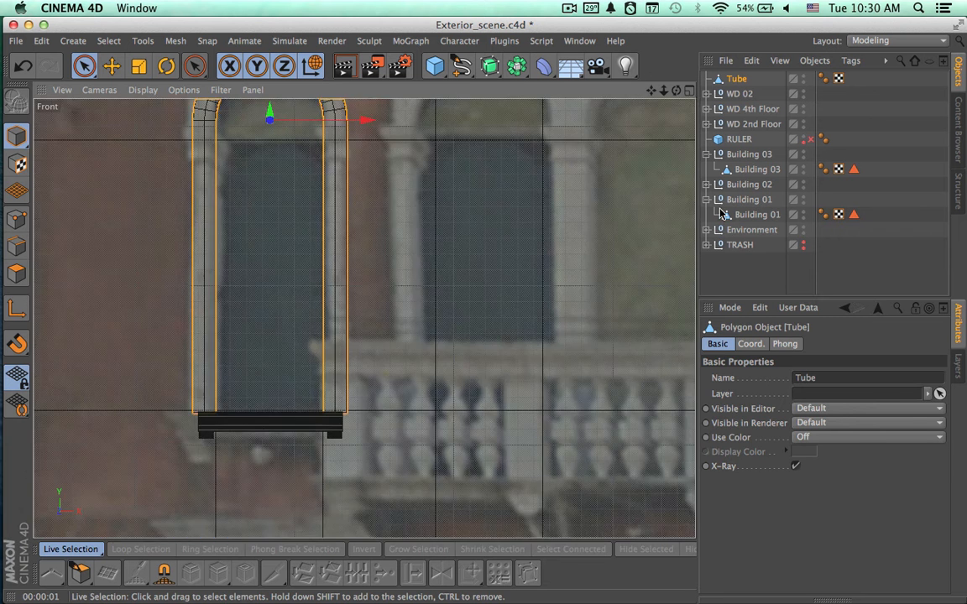
alt+middle_drag(610, 256, 613, 290)
click(735, 94)
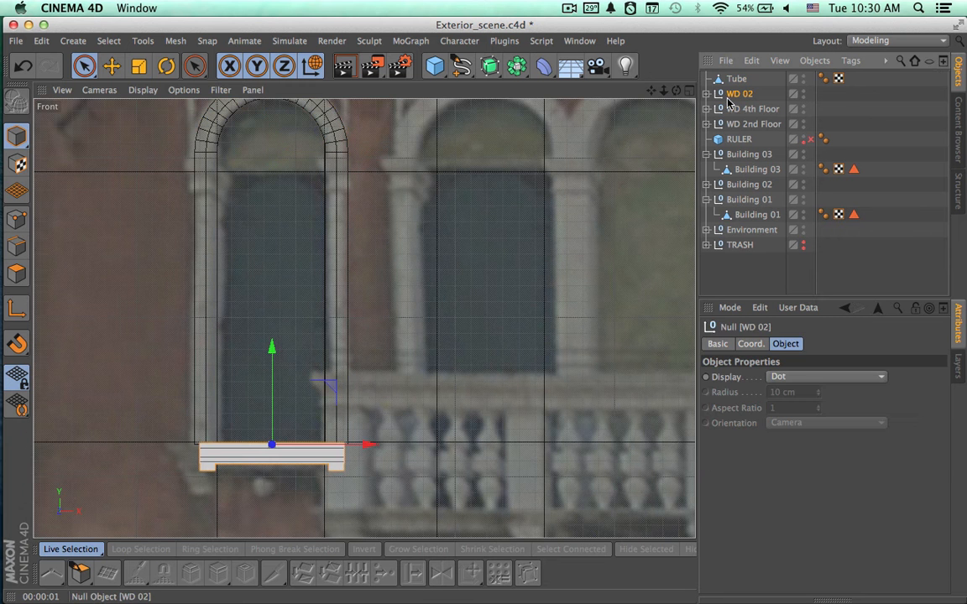
click(706, 94)
click(745, 109)
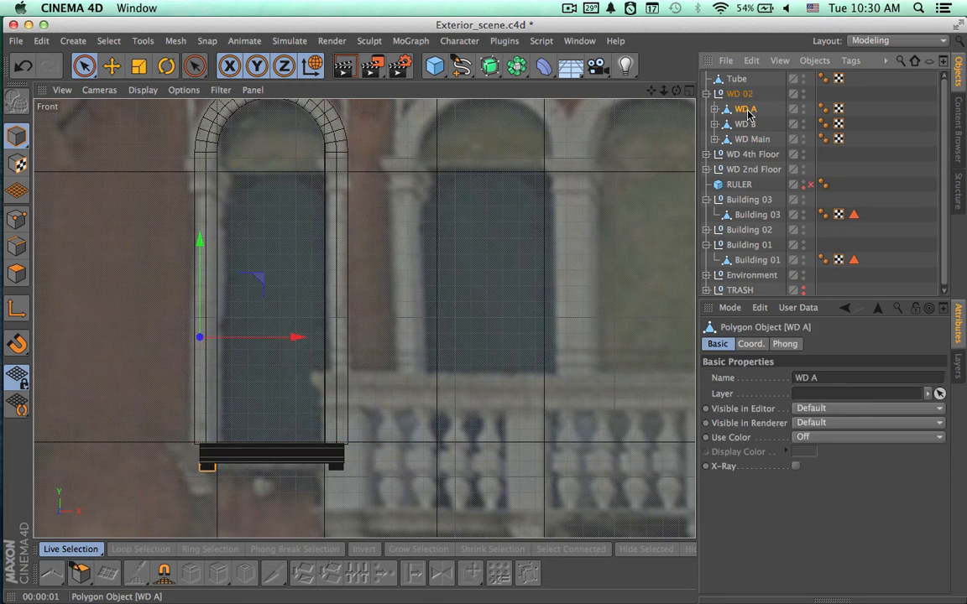
click(745, 125)
click(747, 140)
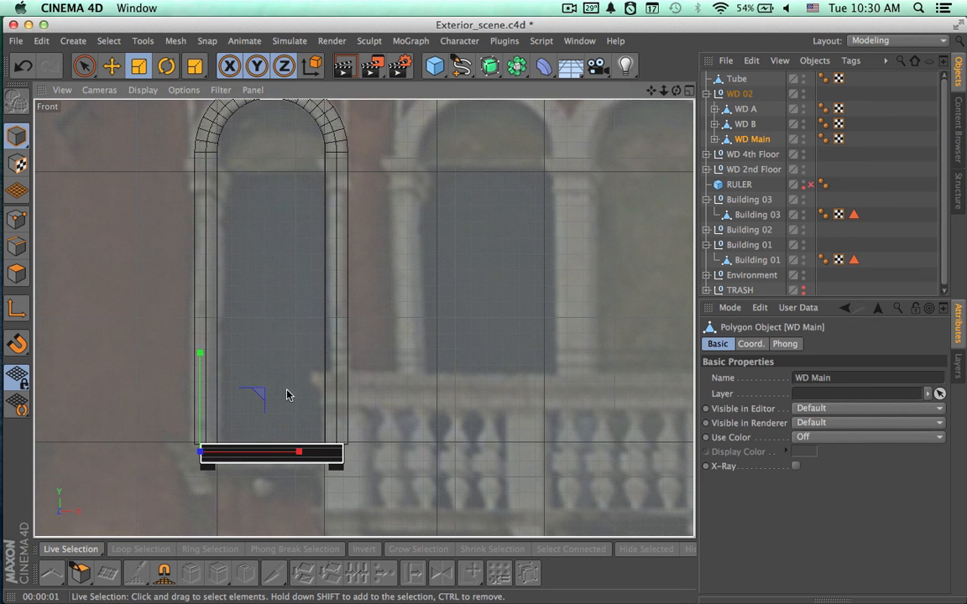
key(t)
drag(299, 454, 312, 454)
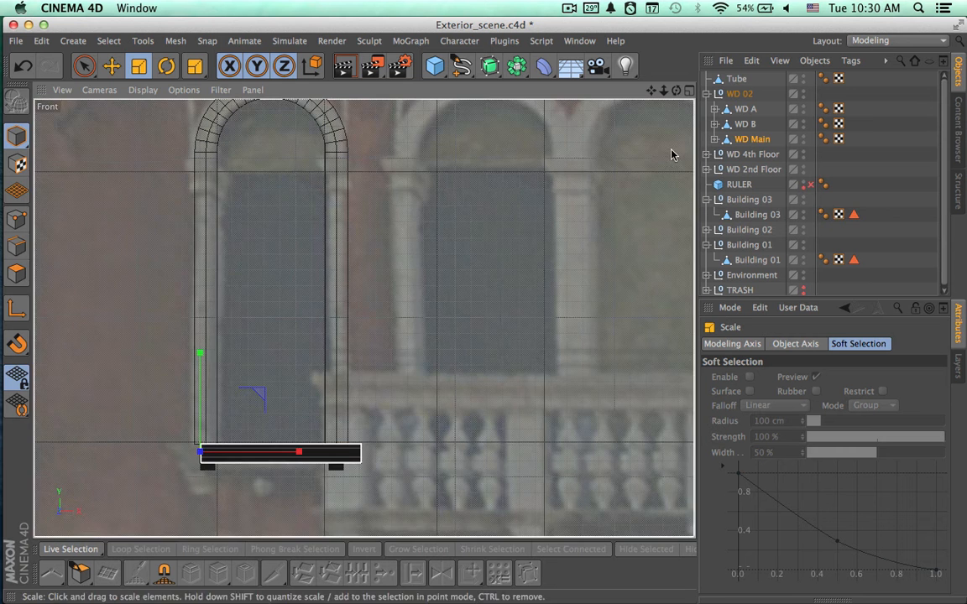
- Undo the last scaling of WD Main and rescale it along X so the sill spans the arched frame's full width
click(715, 139)
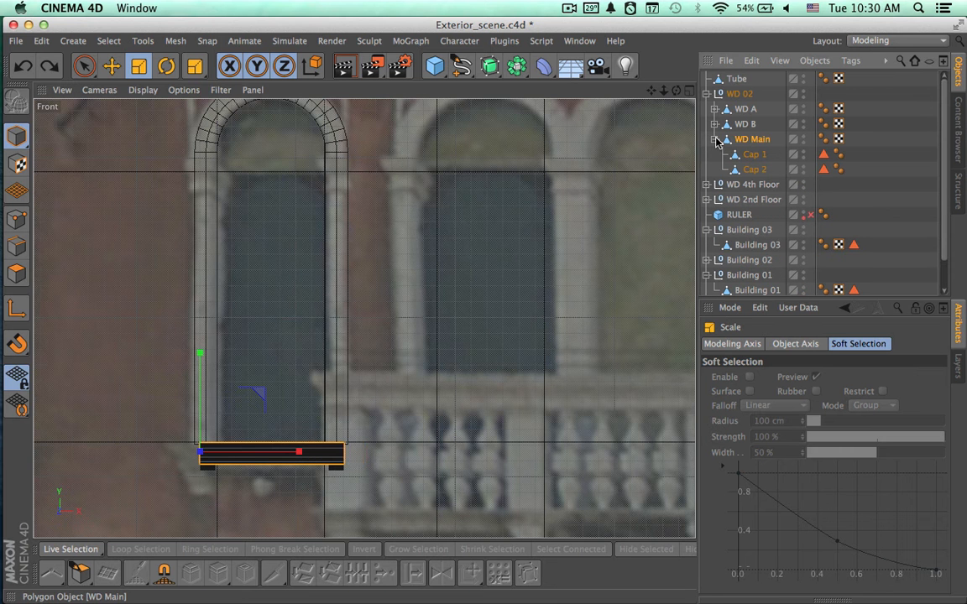
key(super+z)
scroll(363, 441, up, 5)
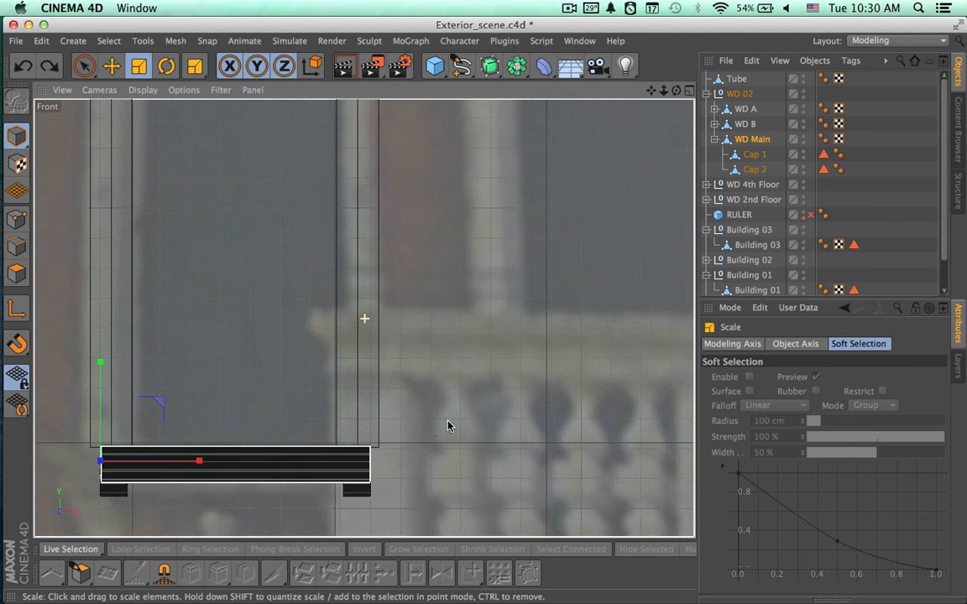
alt+middle_drag(388, 430, 513, 400)
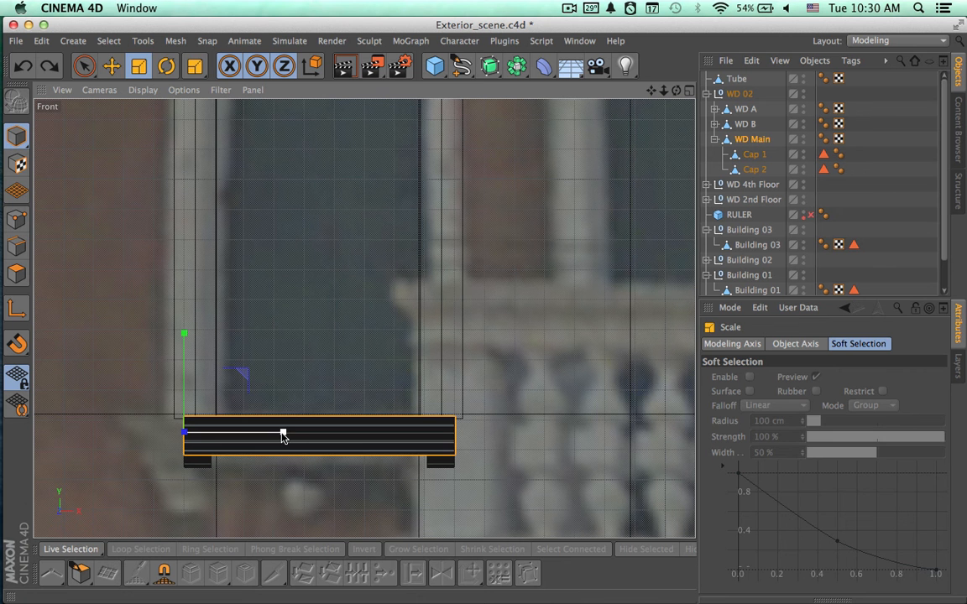
drag(287, 434, 267, 431)
key(space)
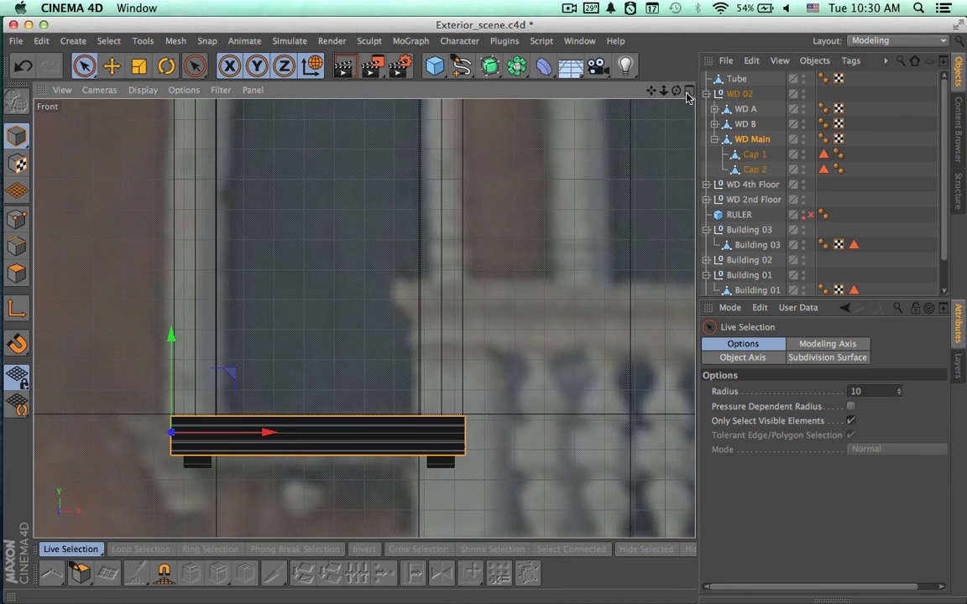
- Examine the end pieces Cap 1 and Cap 2 of the widened WD Main sill up close in the perspective view
click(748, 160)
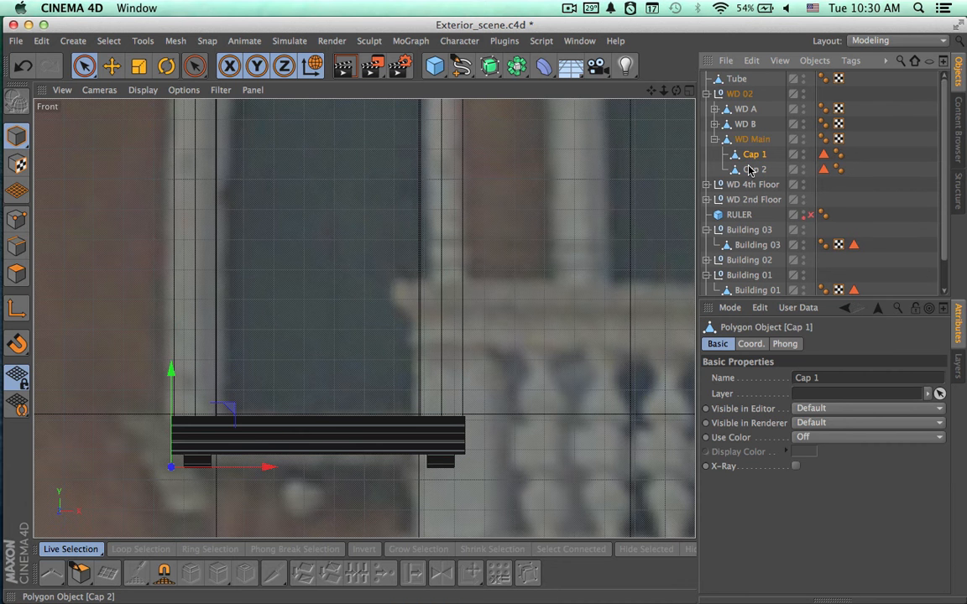
click(750, 171)
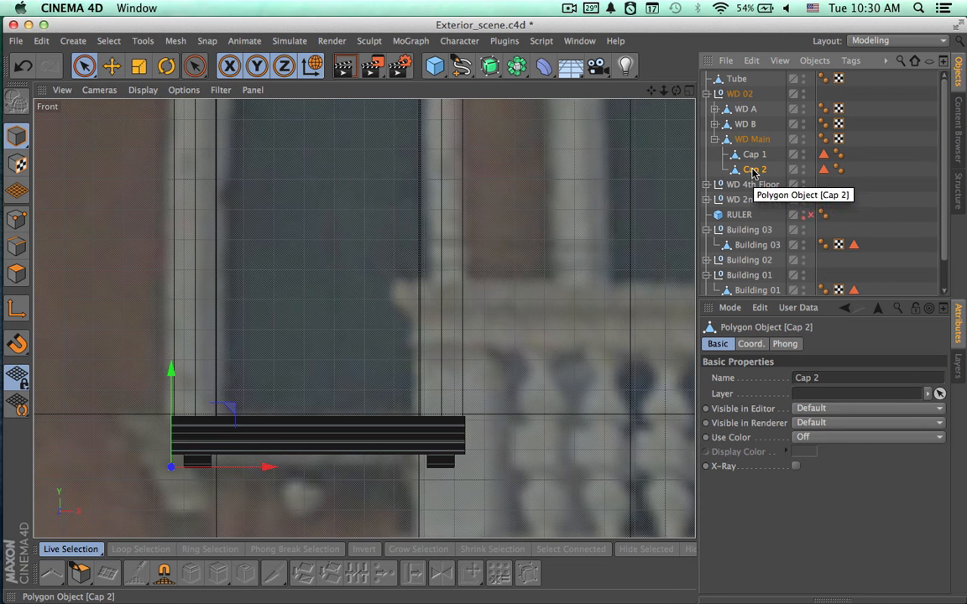
click(690, 90)
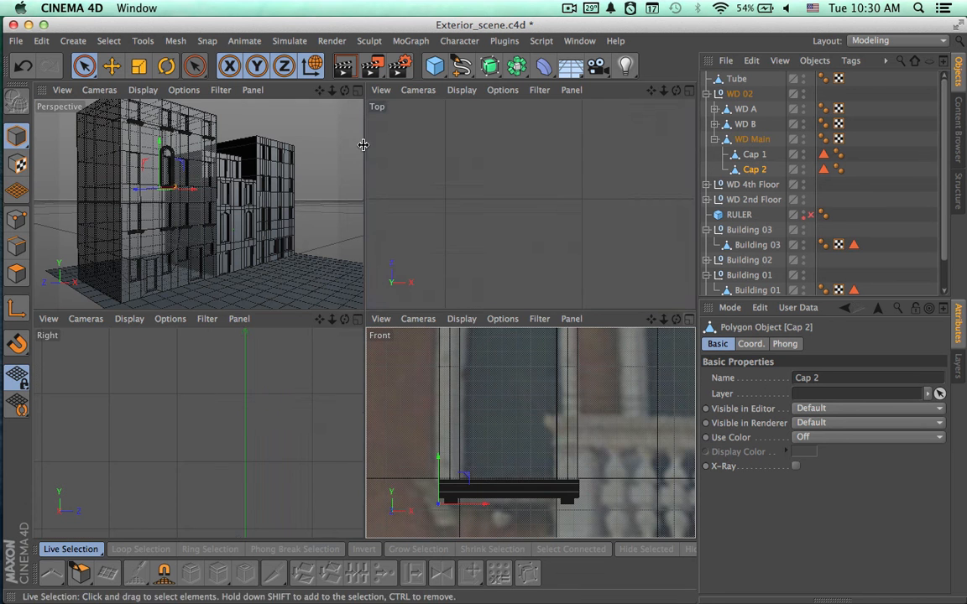
click(356, 90)
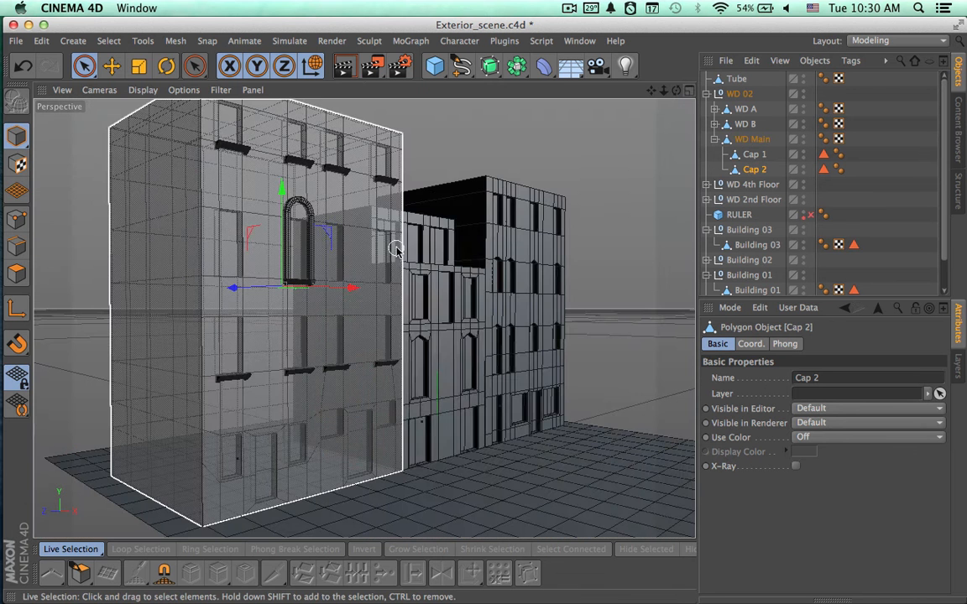
key(o)
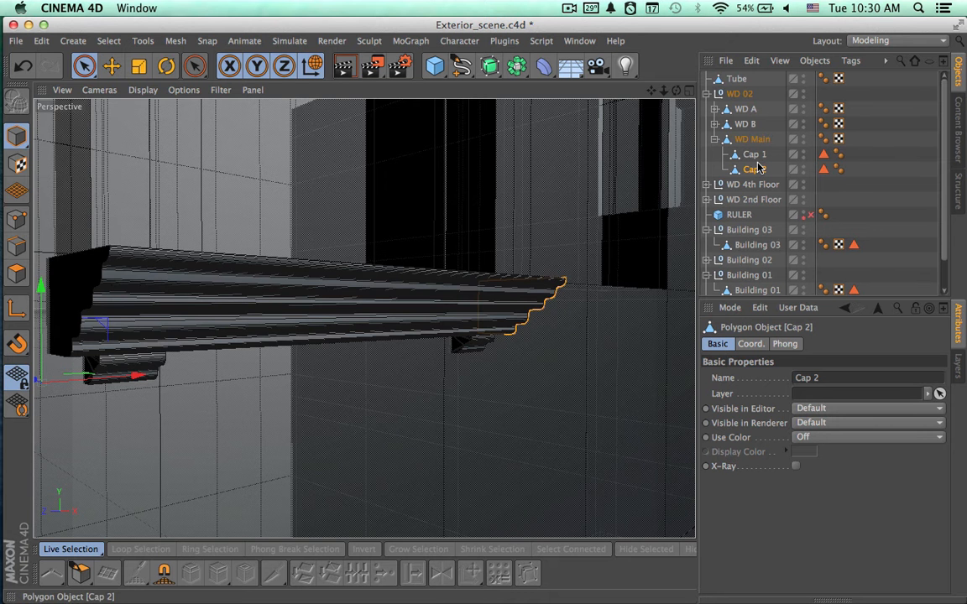
click(755, 156)
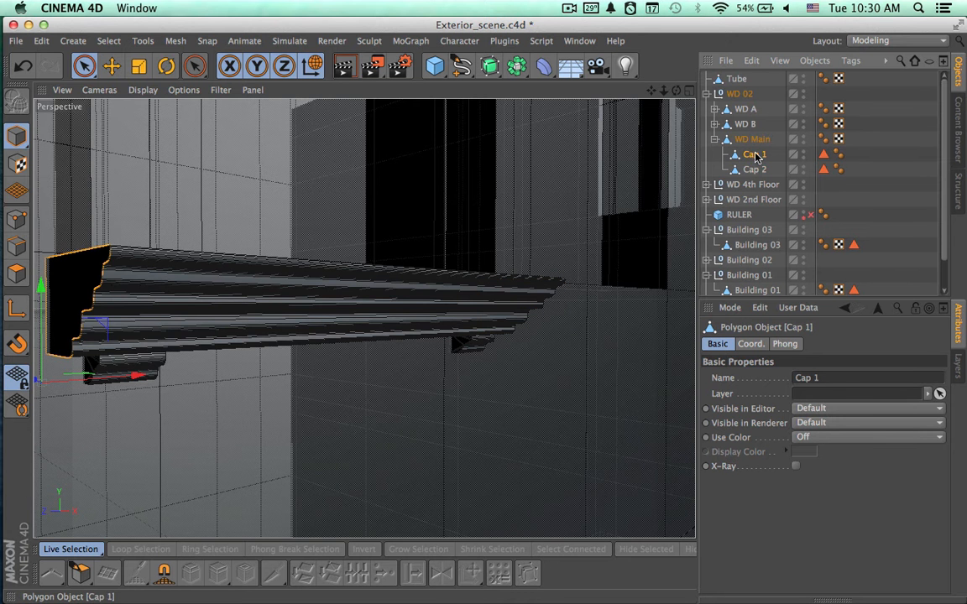
click(754, 169)
key(o)
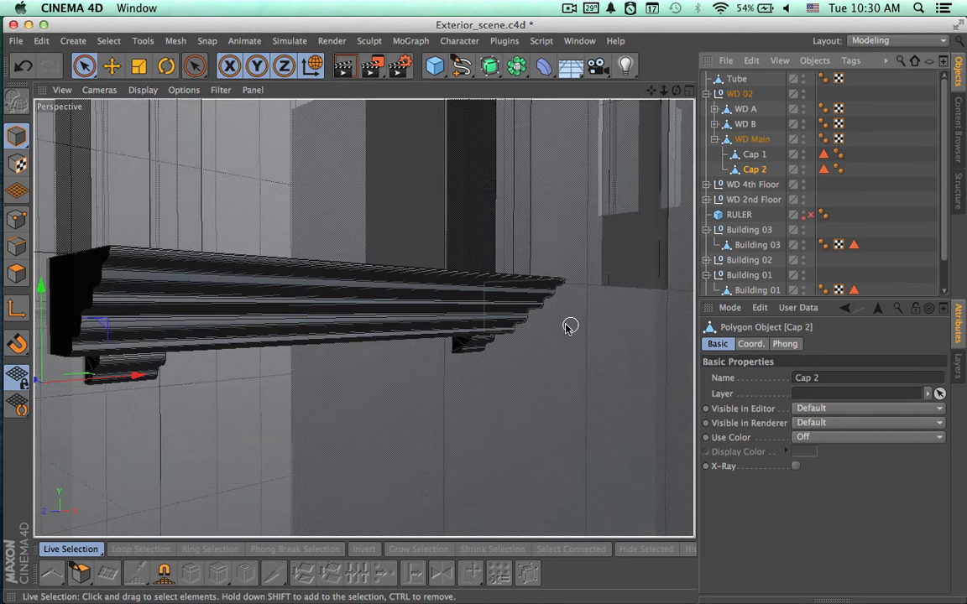
alt+middle_drag(519, 325, 522, 324)
alt+middle_drag(364, 319, 539, 319)
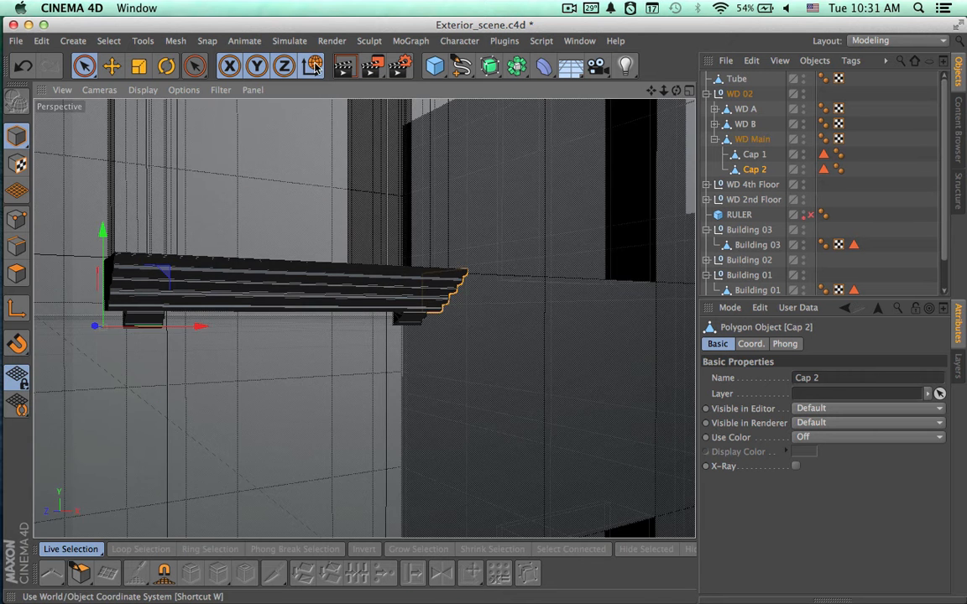
- Switch to the object coordinate system and make WD Main the only selected object
click(312, 66)
alt+drag(476, 246, 438, 255)
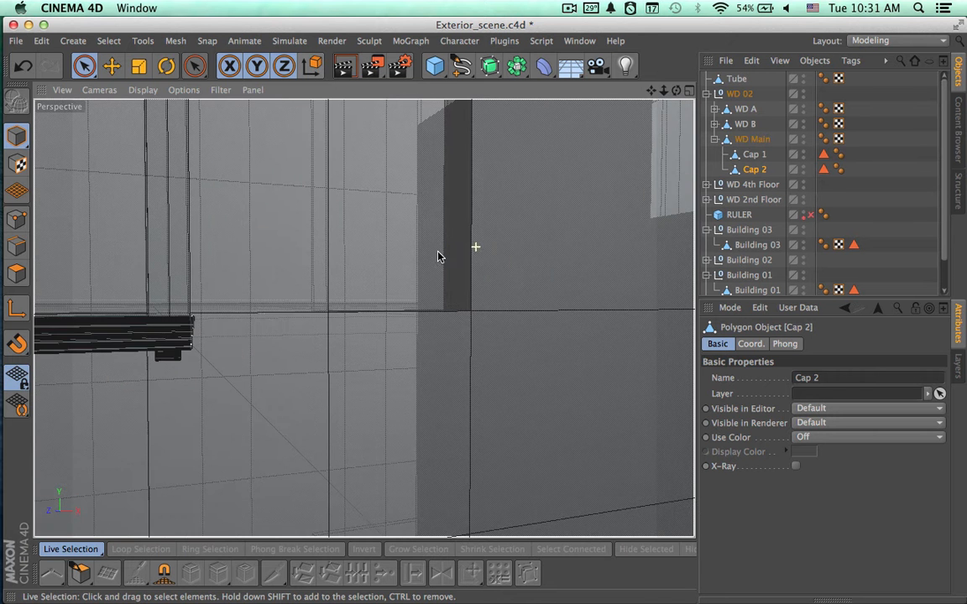
shift+click(189, 326)
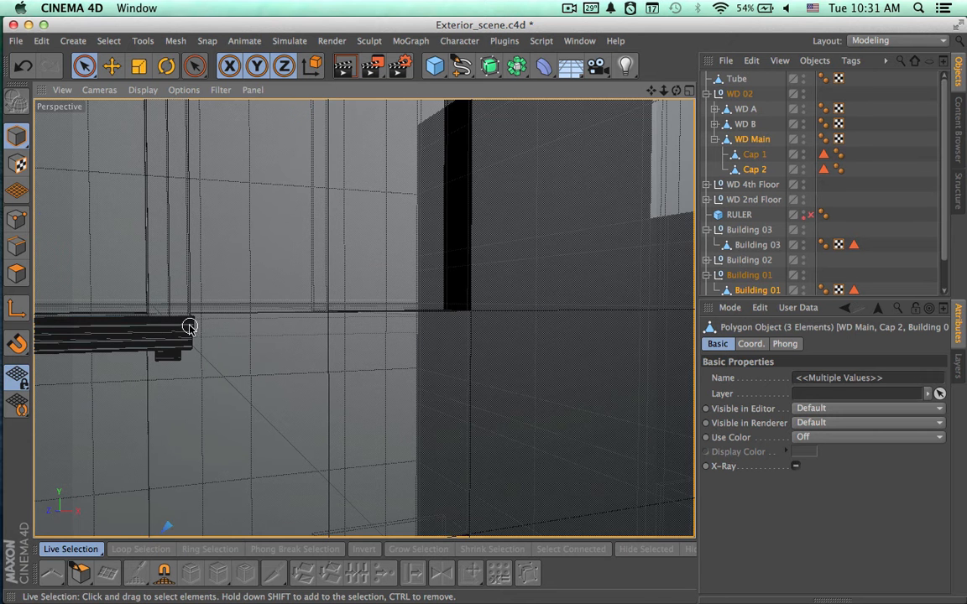
click(753, 155)
click(751, 141)
- Frame the arched window with its widened sill in the perspective view and render it
alt+drag(454, 313, 456, 285)
mouse_move(326, 306)
alt+mouse_down()
mouse_move(571, 316)
mouse_move(366, 317)
mouse_move(333, 306)
alt+mouse_up()
alt+right_drag(324, 304, 161, 310)
alt+middle_drag(326, 315, 438, 324)
alt+drag(528, 337, 622, 307)
alt+right_drag(620, 304, 432, 294)
alt+middle_drag(637, 321, 513, 392)
key(super+r)
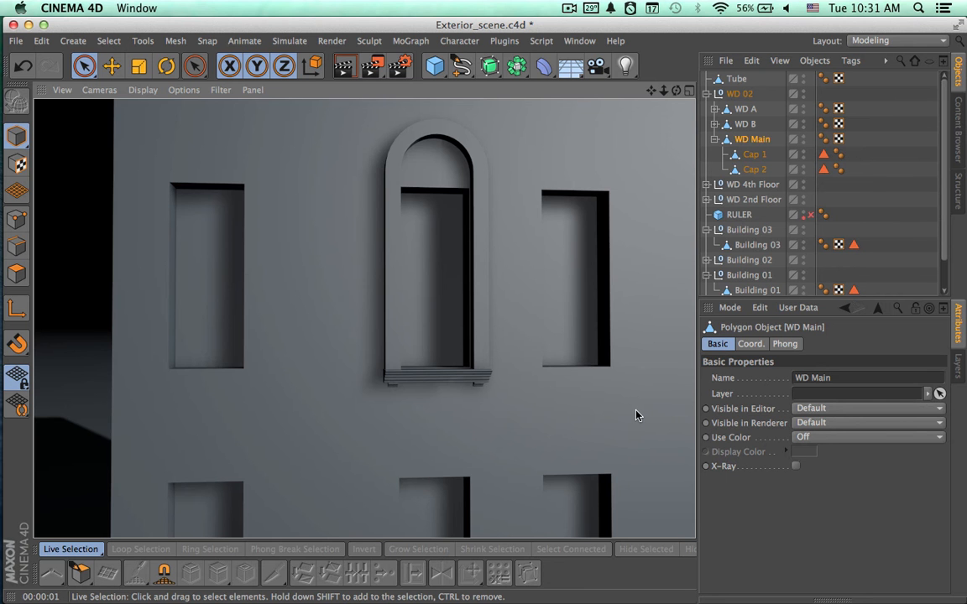
- Render the whole building row in perspective to check the arched window and sill on the facade
alt+drag(636, 413, 506, 467)
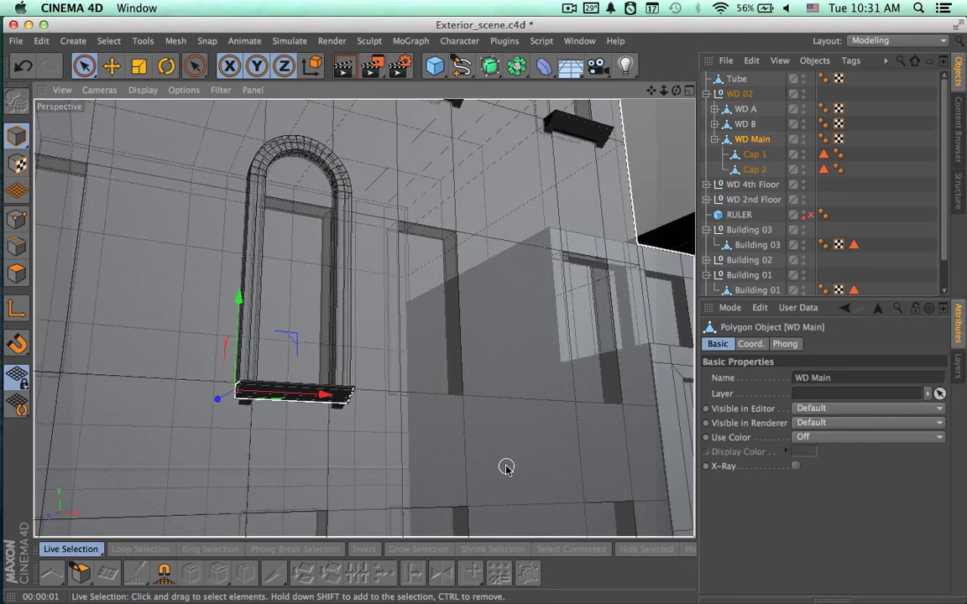
alt+right_drag(534, 436, 392, 426)
alt+drag(510, 453, 500, 423)
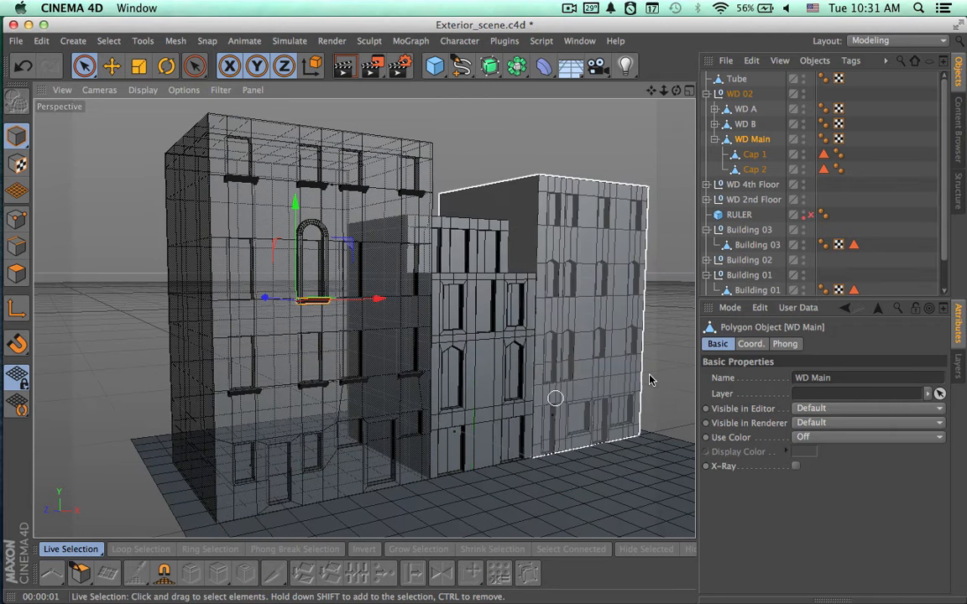
key(super+r)
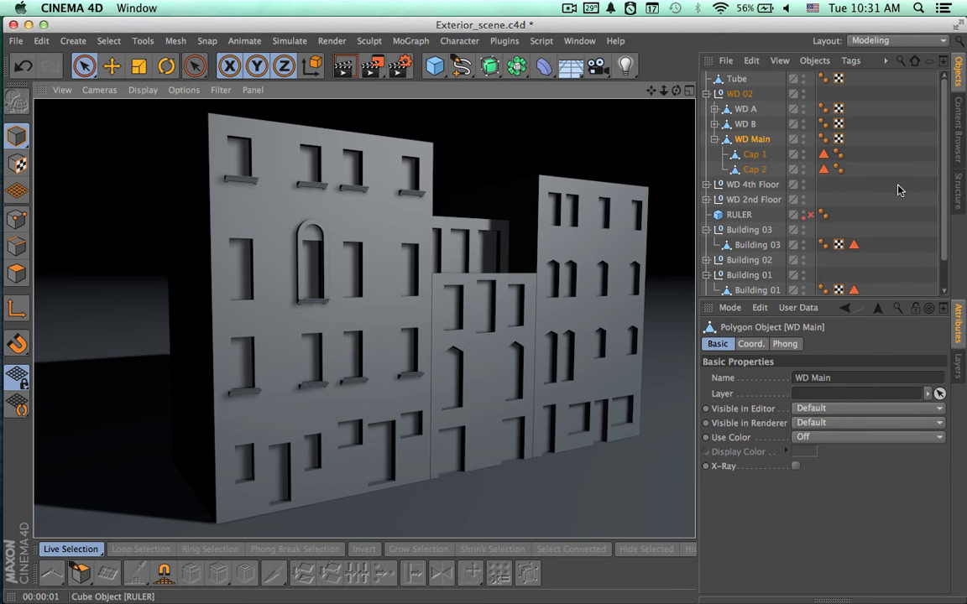
- Frame the Tube arch in the perspective view and set up editing of its edges
click(737, 78)
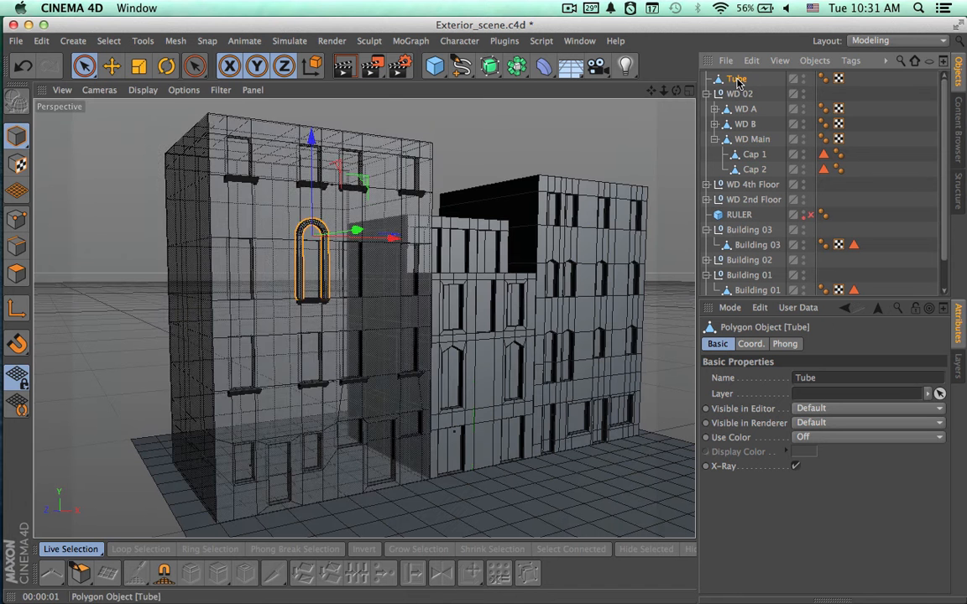
key(o)
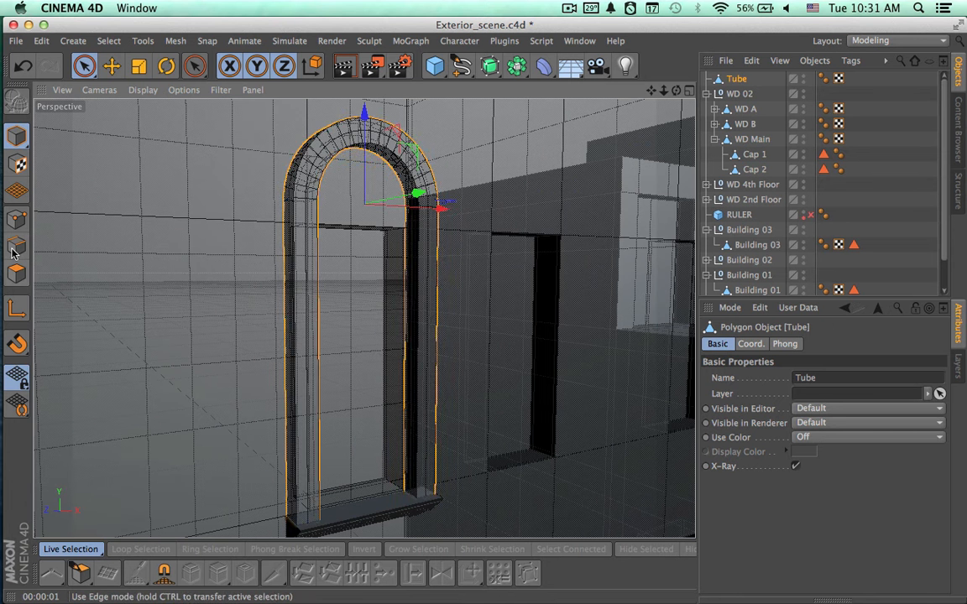
click(16, 249)
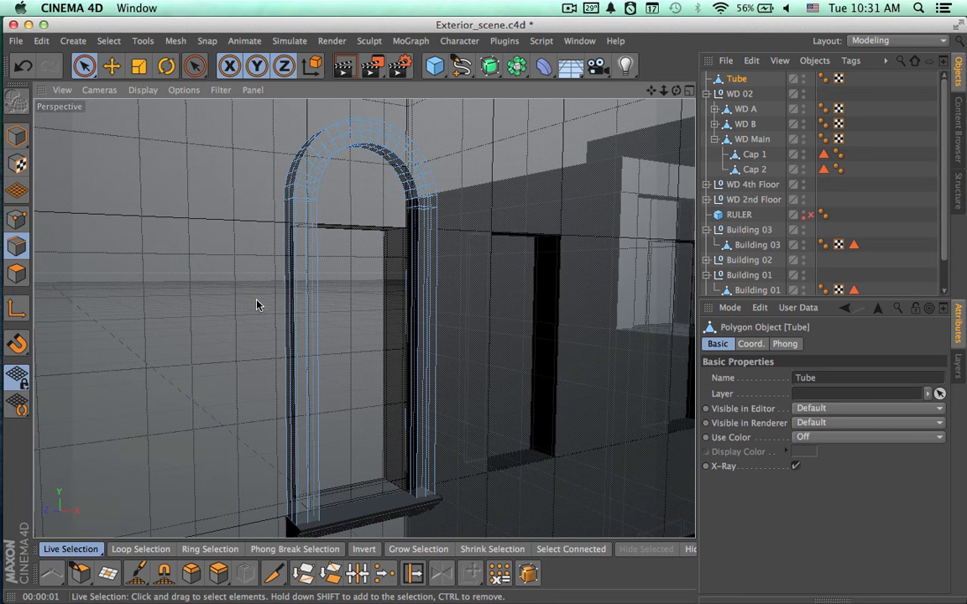
click(294, 301)
shift+drag(299, 307, 331, 309)
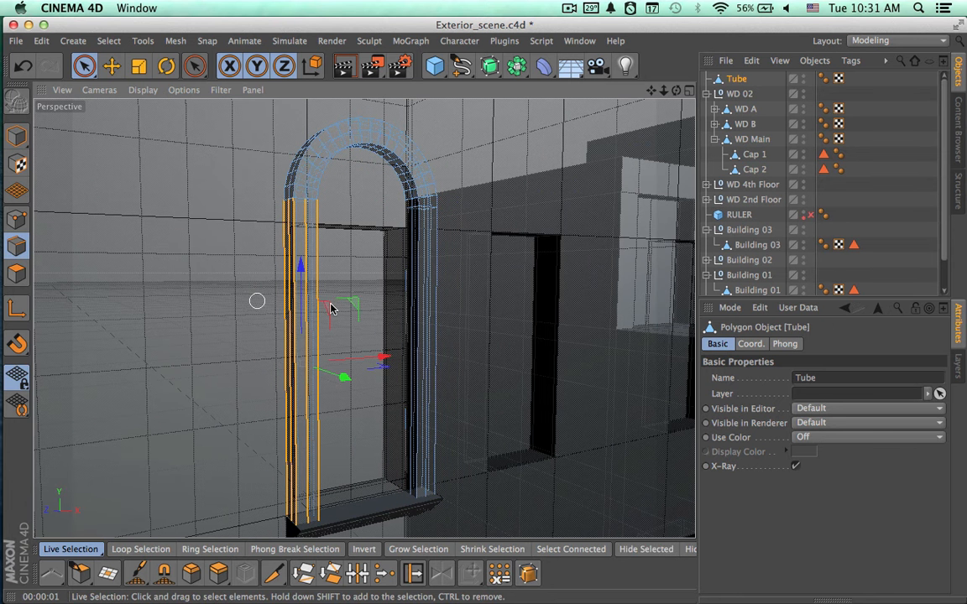
key(t)
key(space)
click(562, 309)
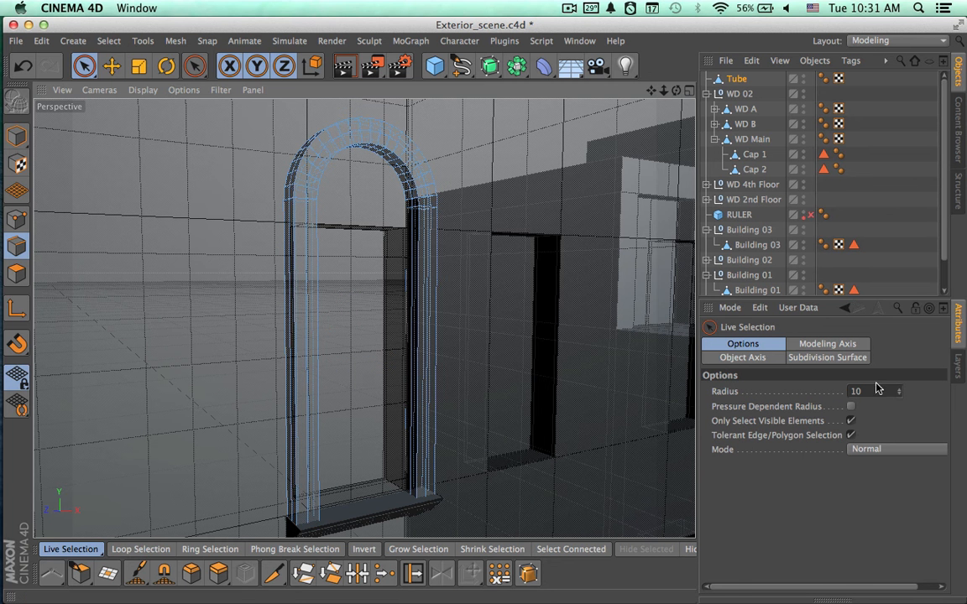
- Turn off Only Select Visible Elements and select all vertical edges on both straight sides of the Tube
click(852, 421)
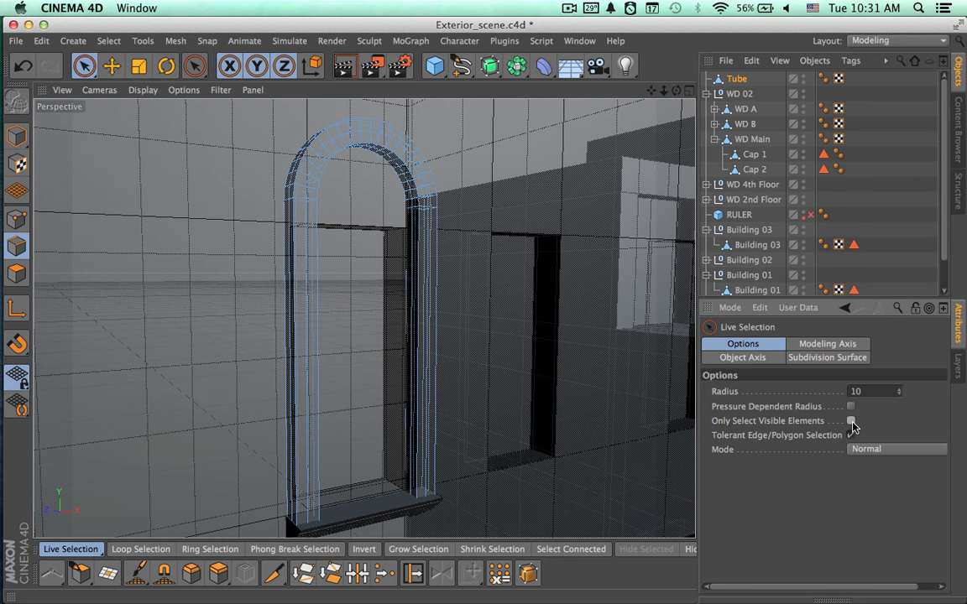
mouse_move(350, 388)
mouse_down()
mouse_move(296, 374)
mouse_move(282, 388)
mouse_up()
shift+drag(387, 349, 425, 349)
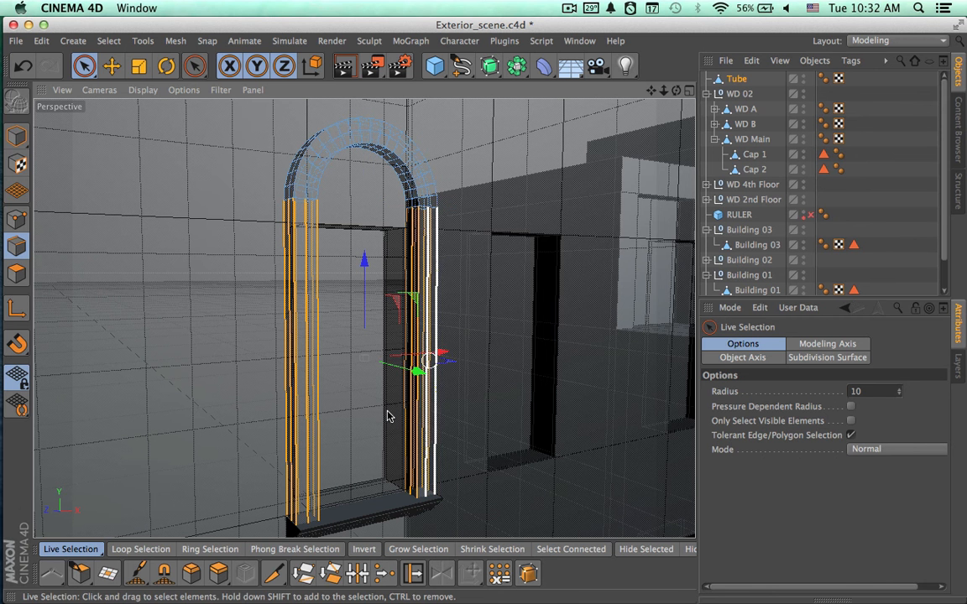
- Subdivide the selected vertical edges with Edge Cut, replacing a first cut of 4 subdivisions with one of 8
click(273, 574)
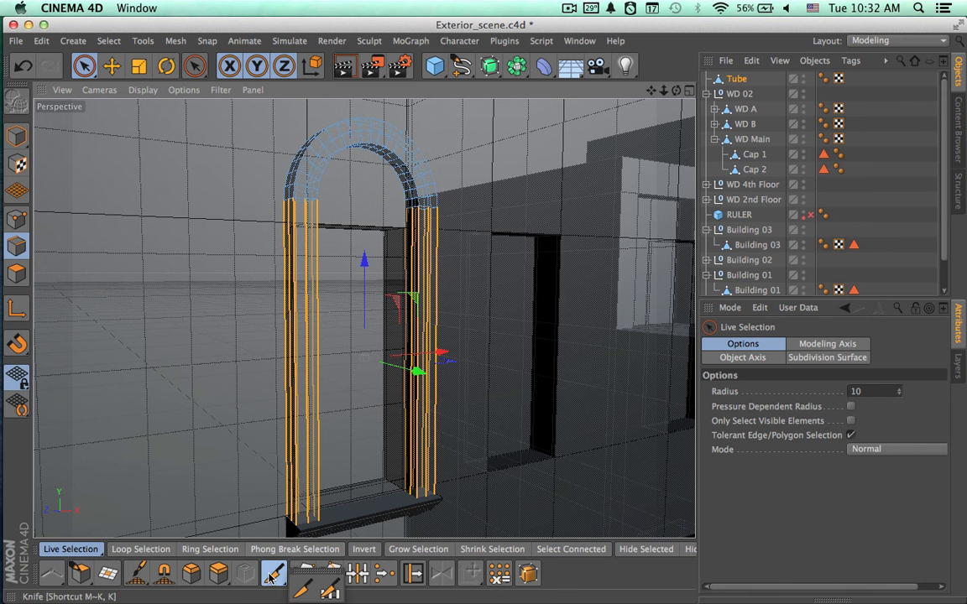
click(296, 534)
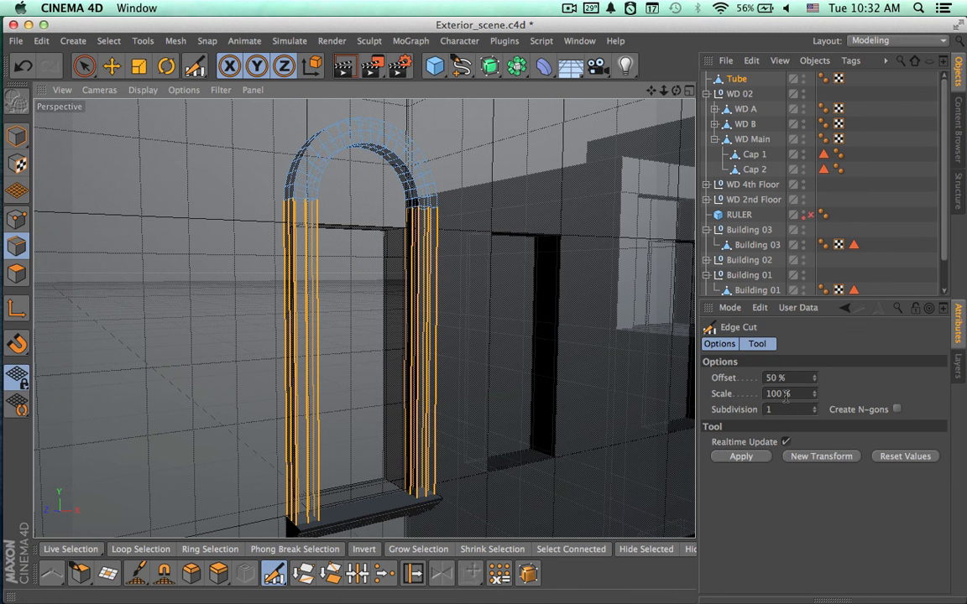
double_click(773, 408)
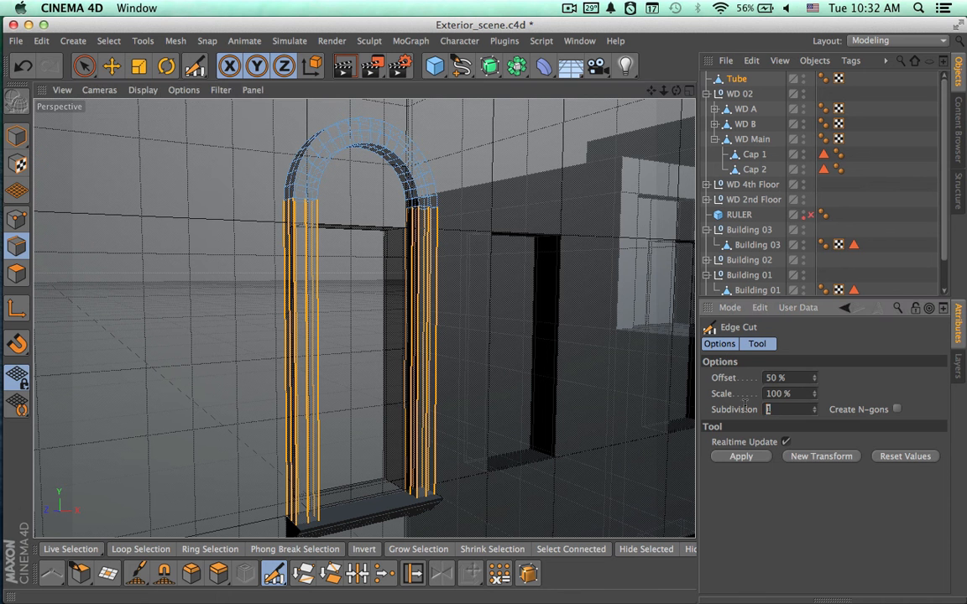
key(Return)
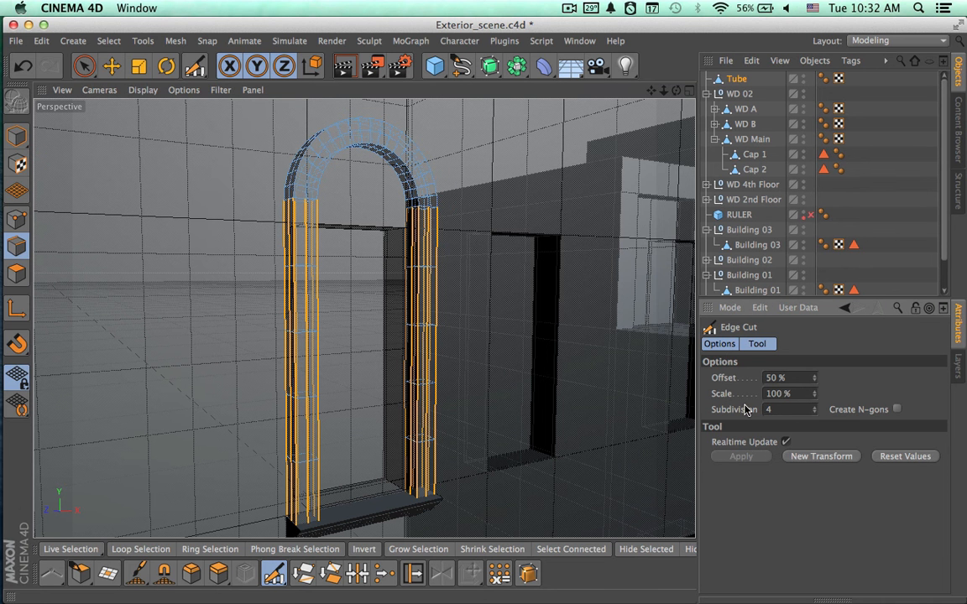
key(super+z)
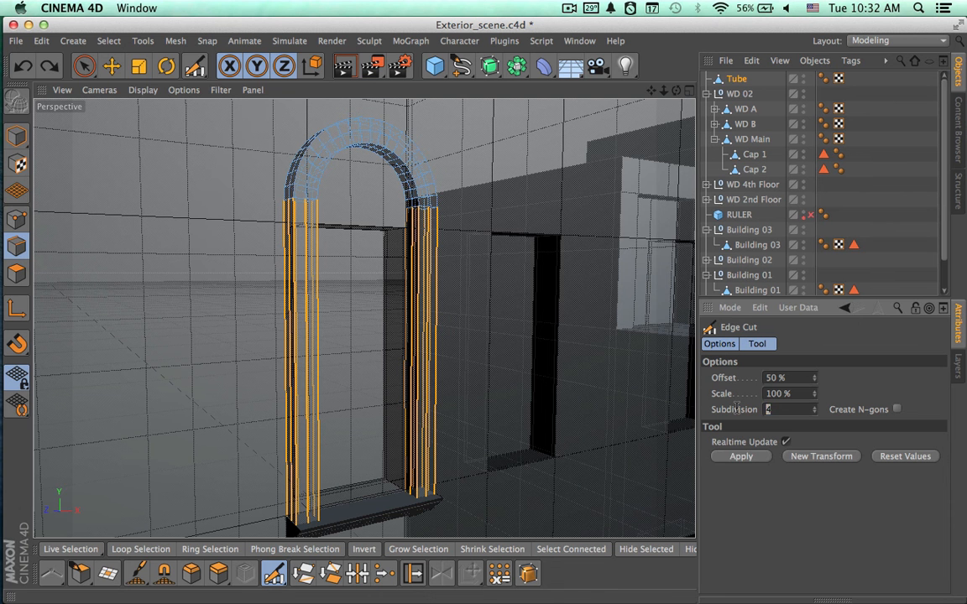
key(Return)
- Render the subdivided arched frame from the front and switch to Google Earth to compare it with the street photo
alt+drag(609, 377, 536, 384)
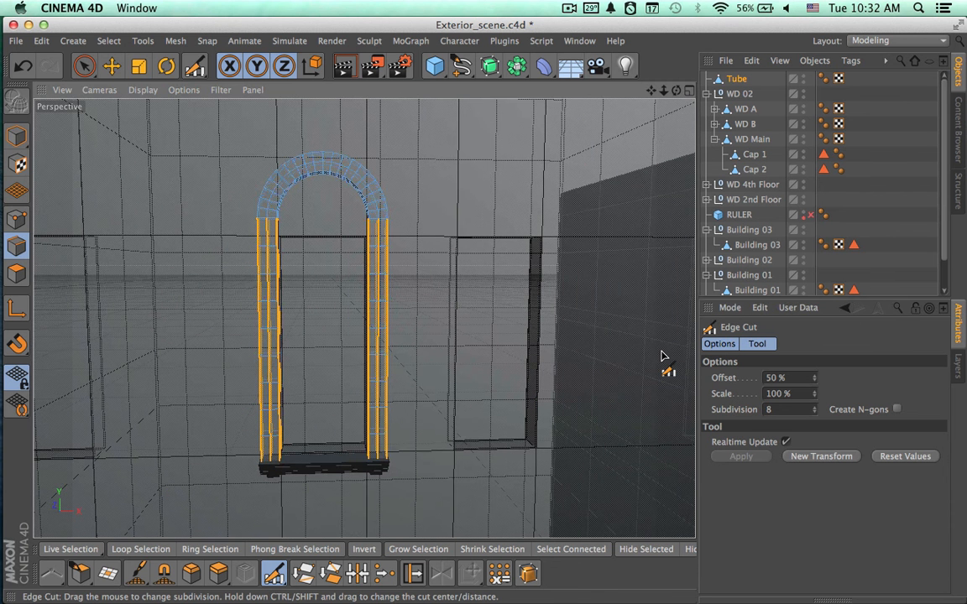
key(super+r)
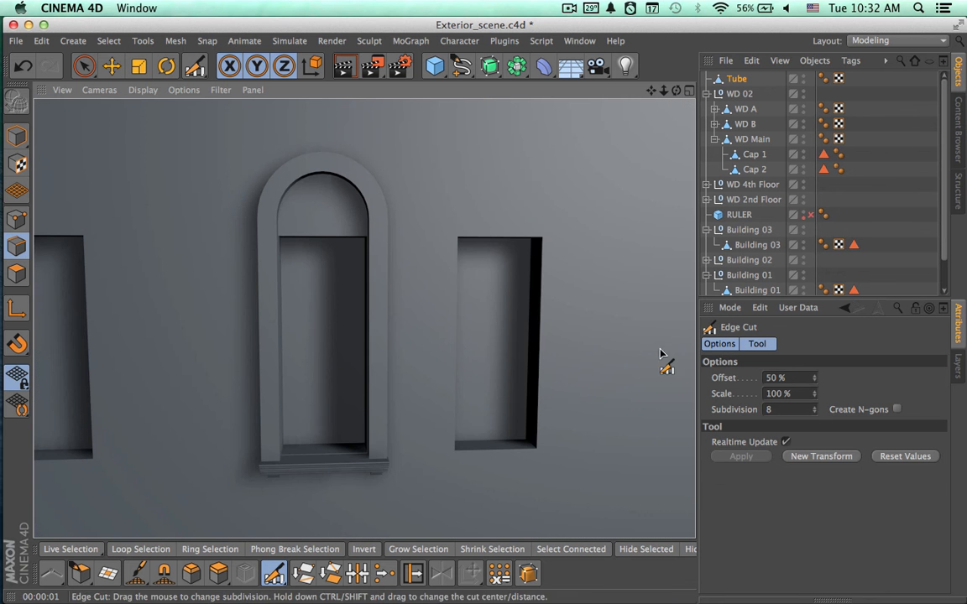
click(737, 78)
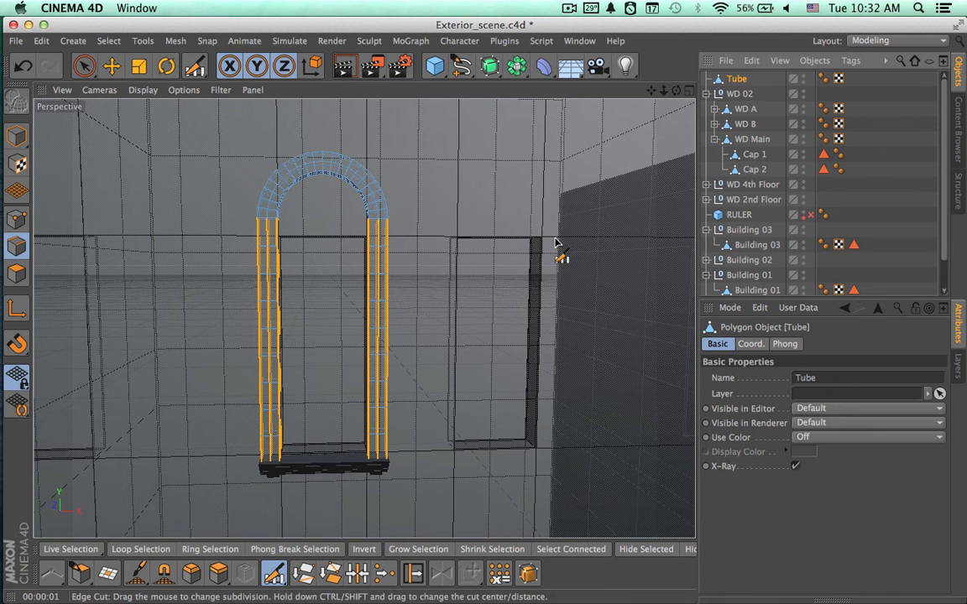
click(909, 209)
click(736, 80)
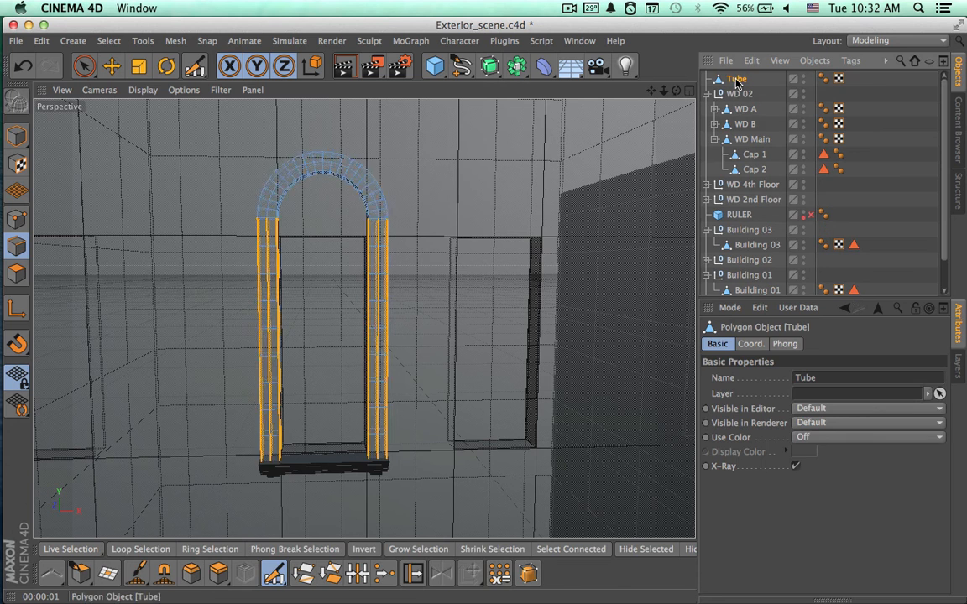
mouse_move(590, 197)
alt+mouse_down()
mouse_move(608, 196)
mouse_move(596, 199)
alt+mouse_up()
key(super+Tab)
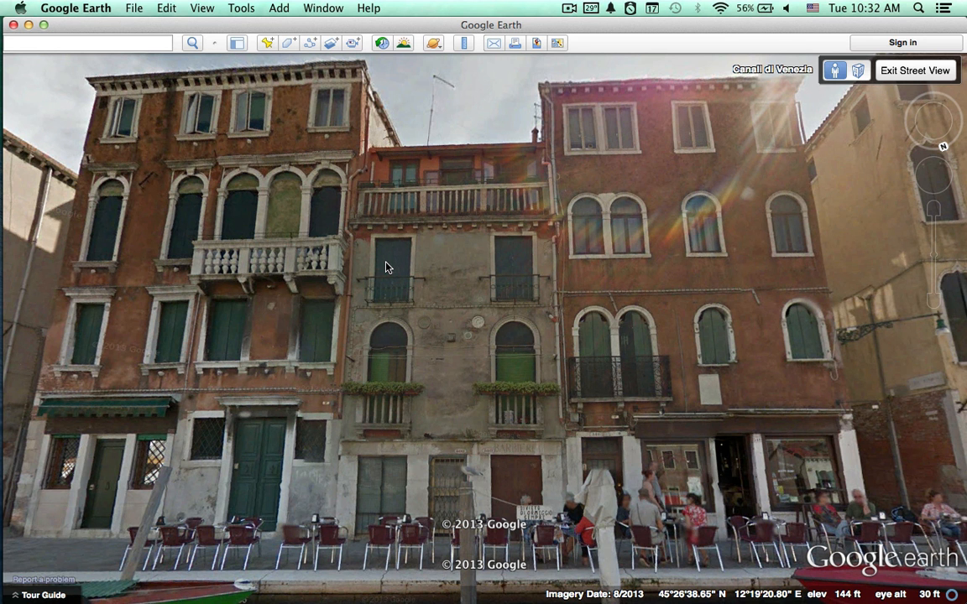
- Switch back to Cinema 4D and group the Tube and WD 02 under a new null object
key(super+Tab)
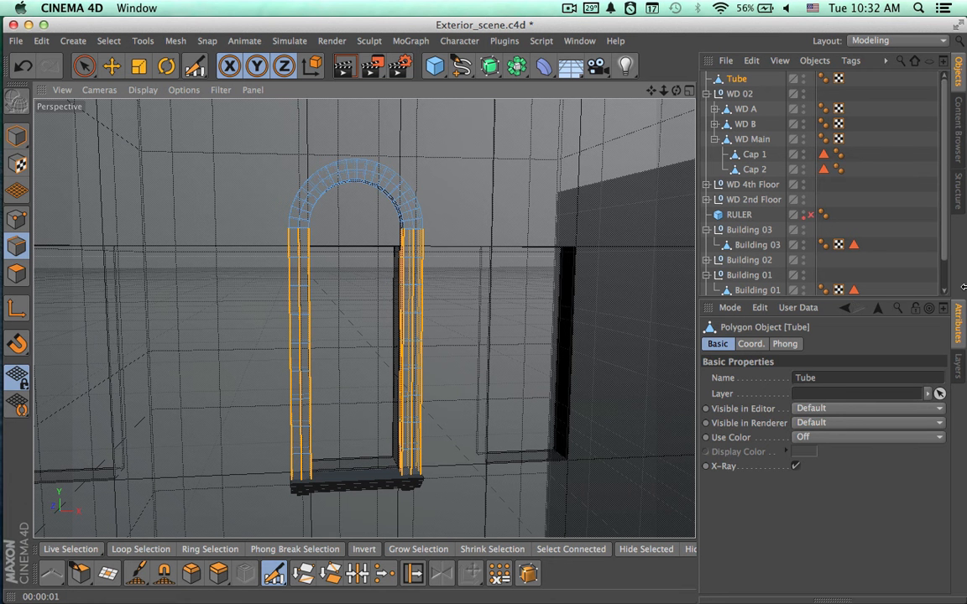
key(space)
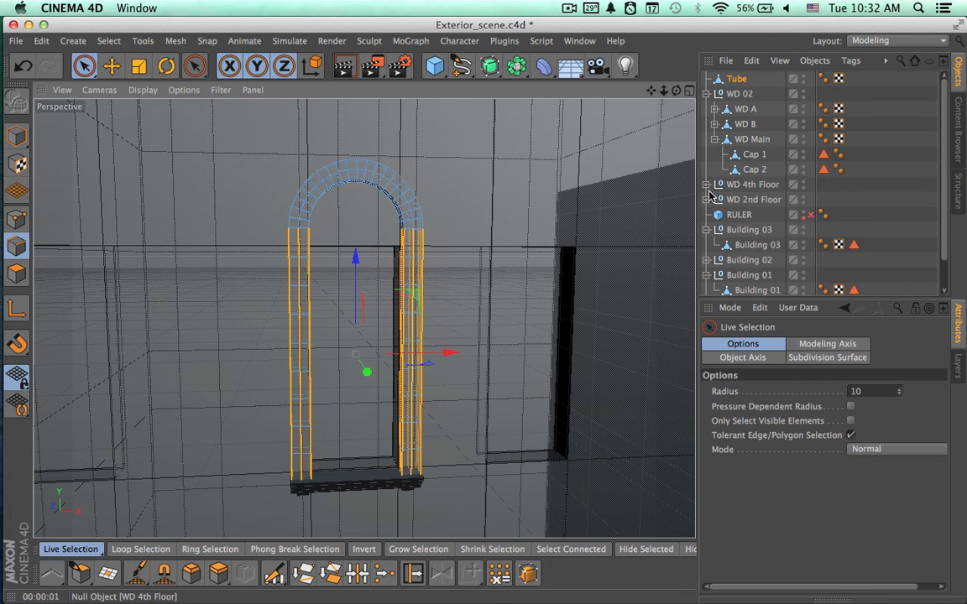
click(706, 94)
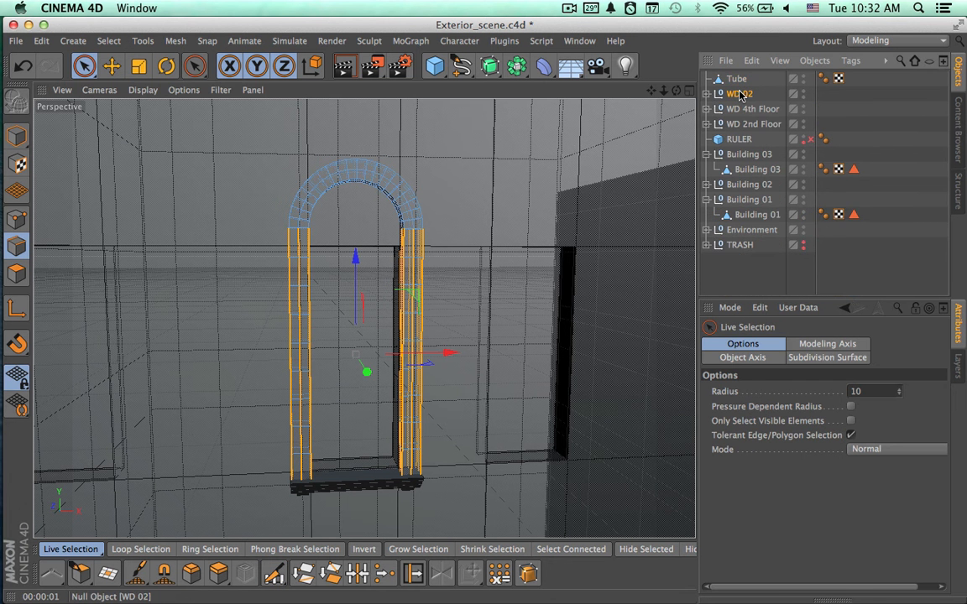
click(739, 94)
click(738, 81)
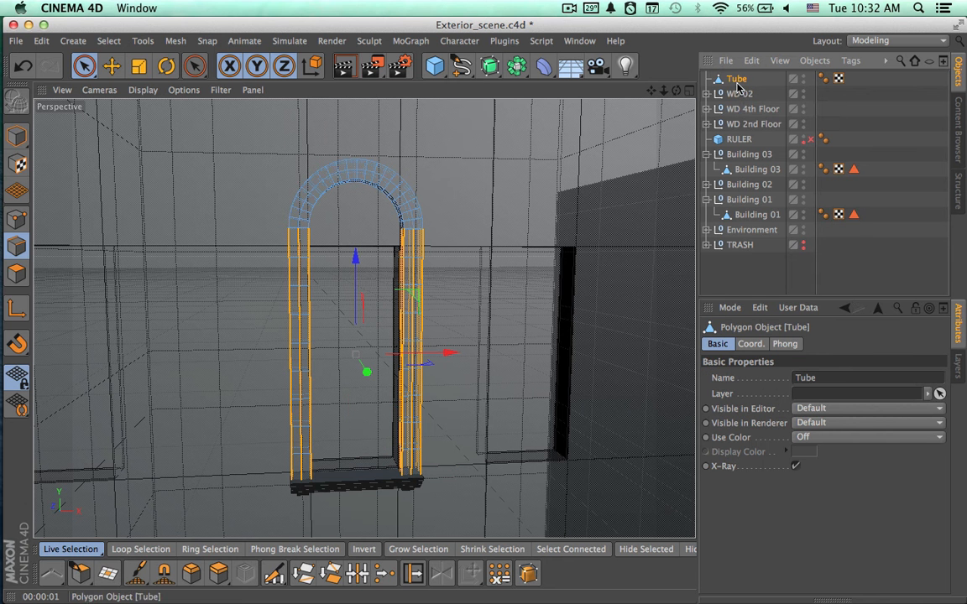
shift+click(738, 95)
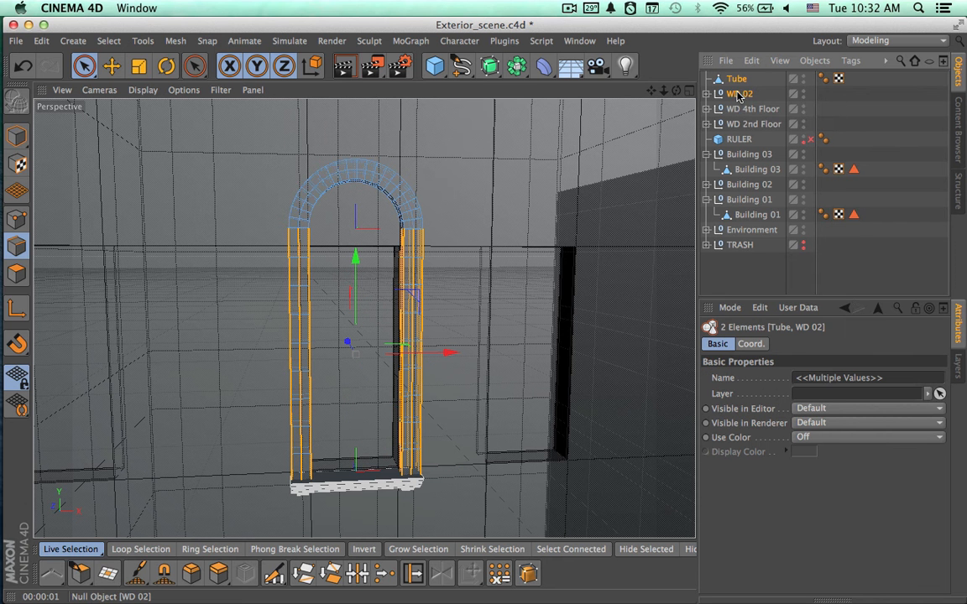
key(alt+g)
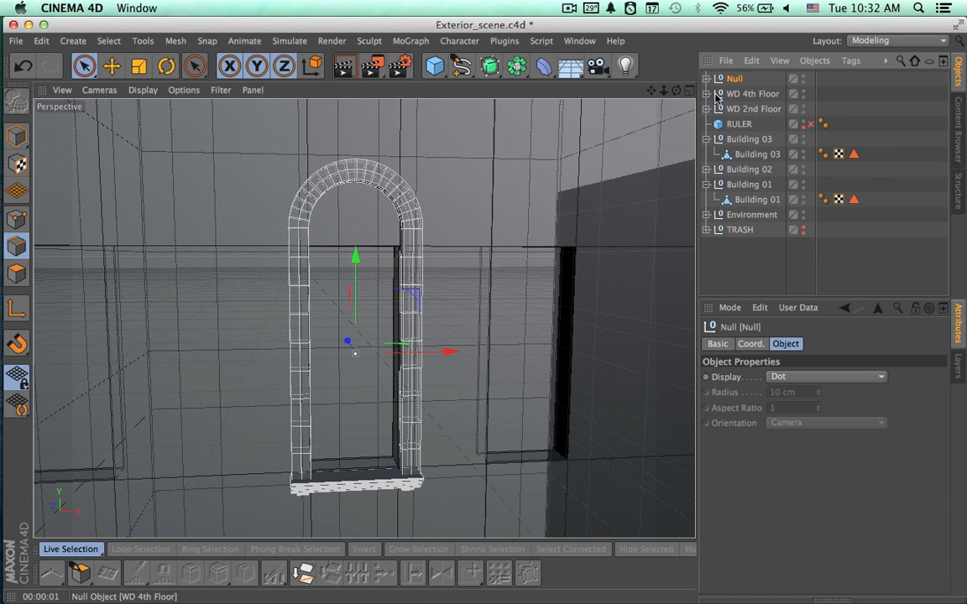
click(734, 94)
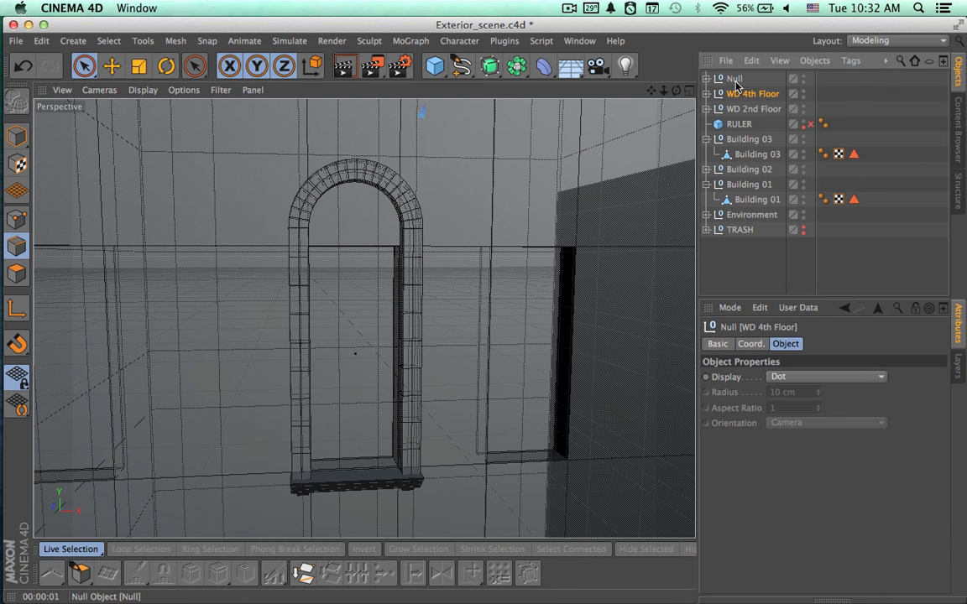
click(735, 80)
- Hide Building 01 in the front view so the facade photo is unobstructed around the arched third-floor windows
alt+right_drag(617, 211, 574, 214)
alt+middle_drag(585, 214, 520, 224)
alt+right_drag(586, 224, 544, 224)
click(707, 78)
alt+middle_drag(570, 223, 544, 226)
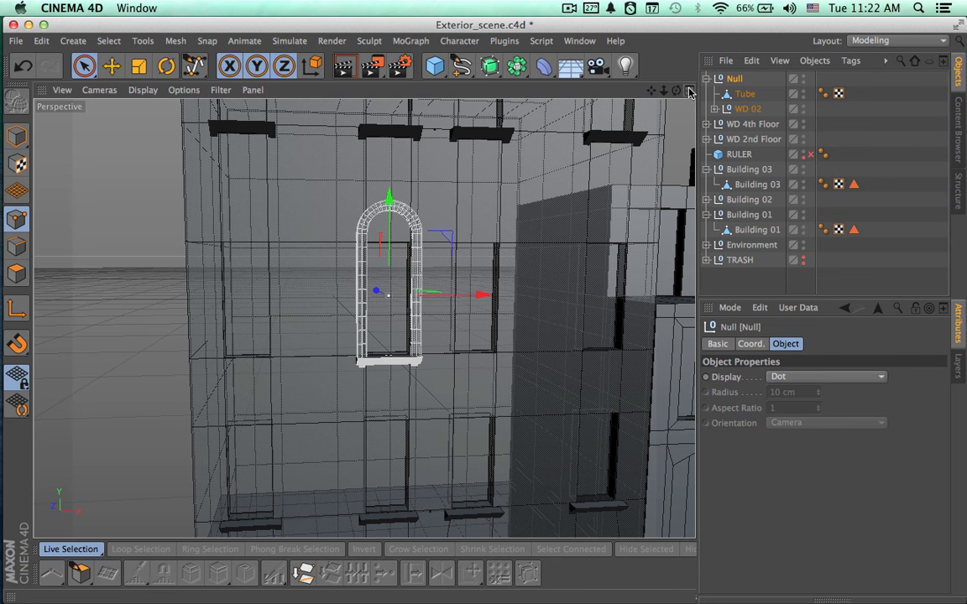
middle_click(685, 217)
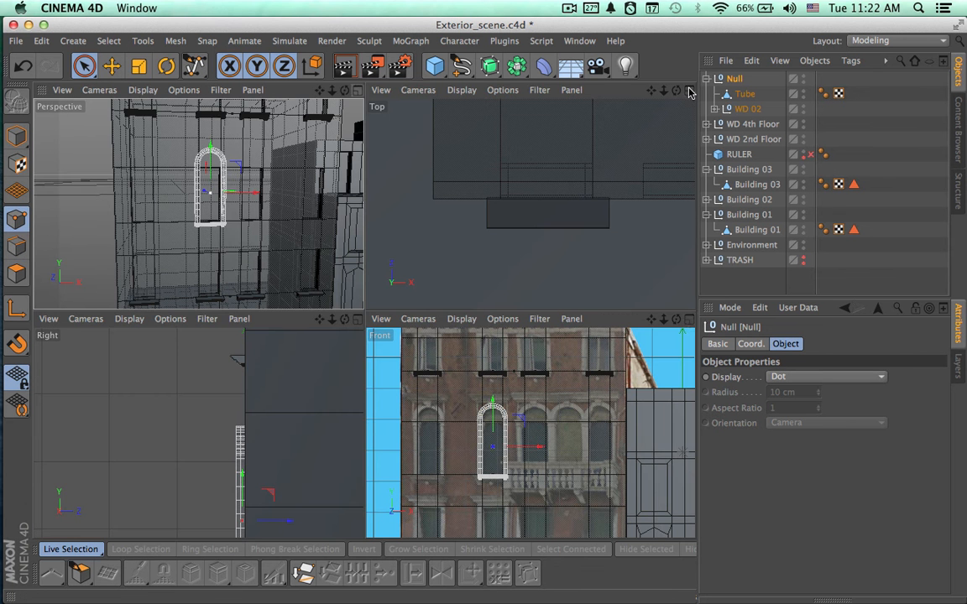
middle_click(689, 323)
scroll(494, 366, up, 8)
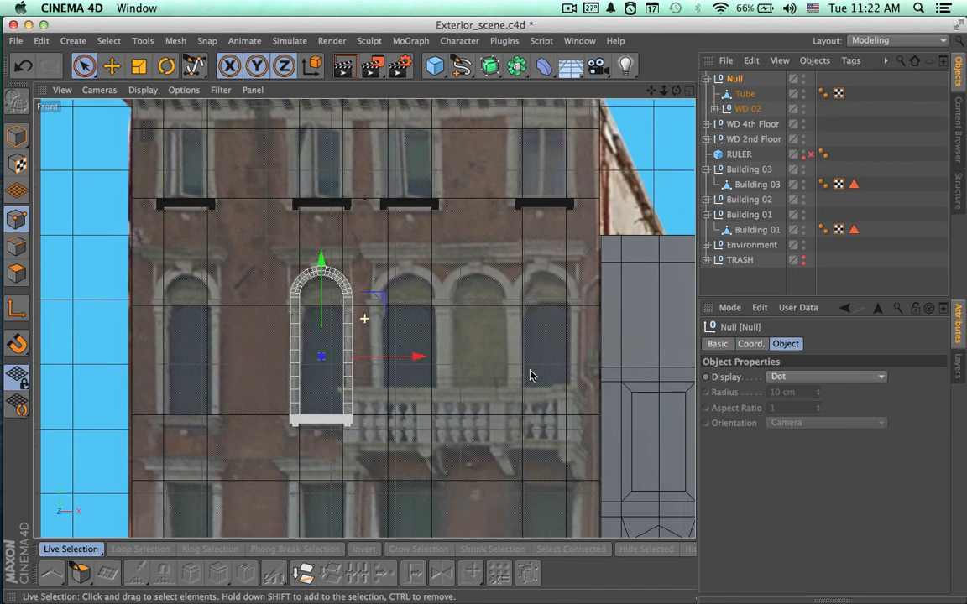
scroll(560, 363, up, 1)
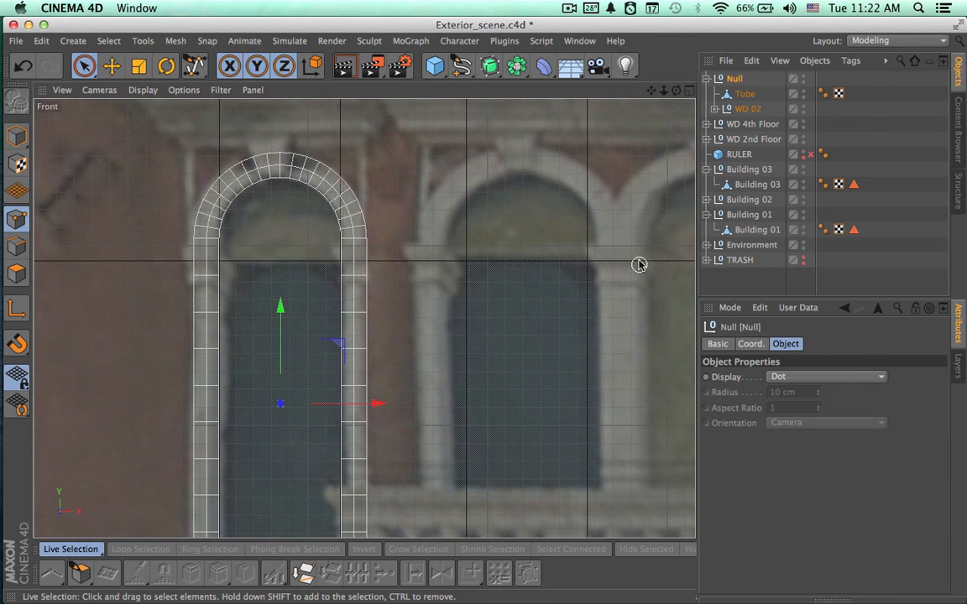
middle_drag(633, 339, 559, 343)
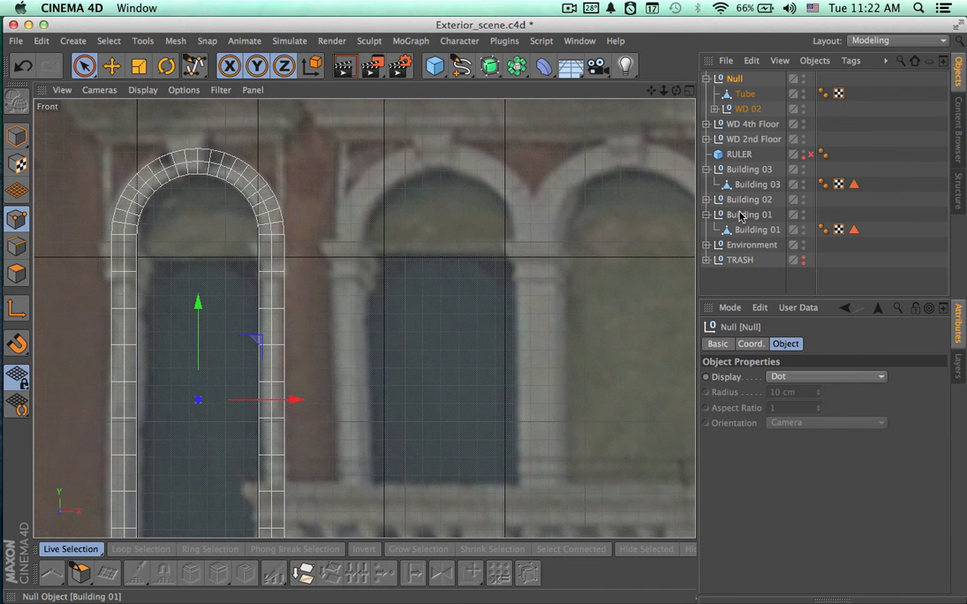
click(804, 212)
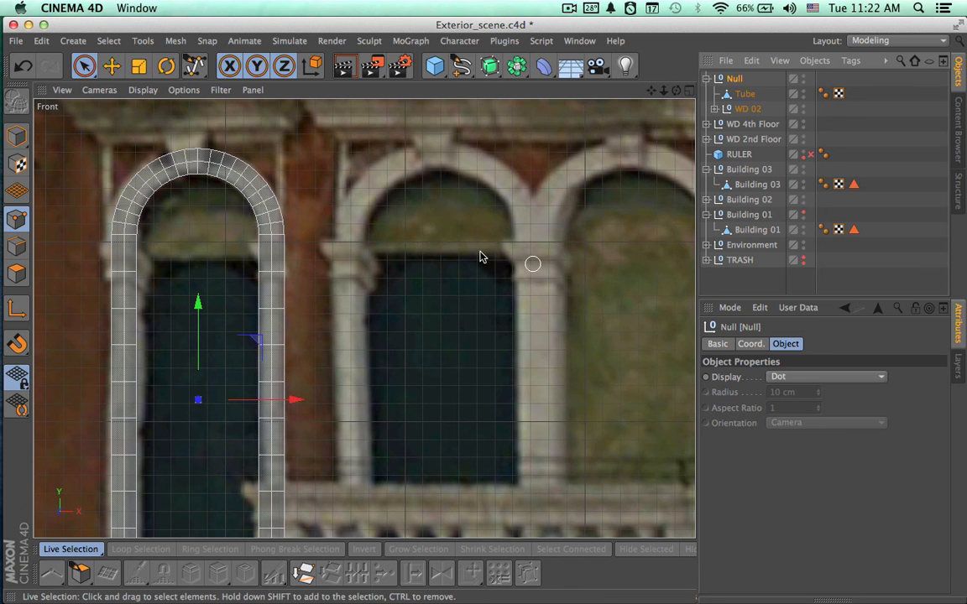
- Start a Bezier spline of a capital's half-profile over the balcony windows, with a horizontal top edge and two curved steps
click(460, 72)
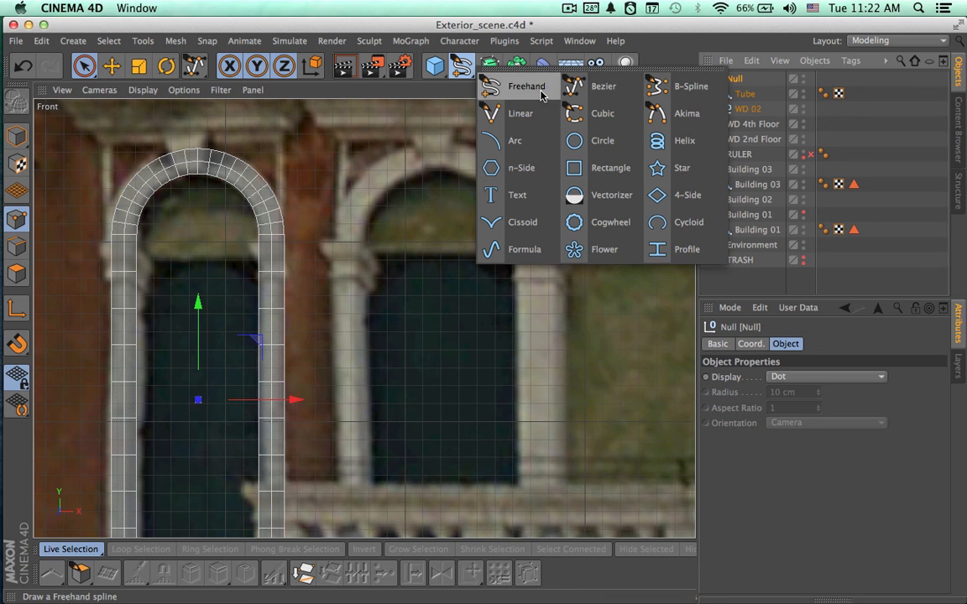
click(583, 93)
alt+middle_drag(514, 276, 470, 279)
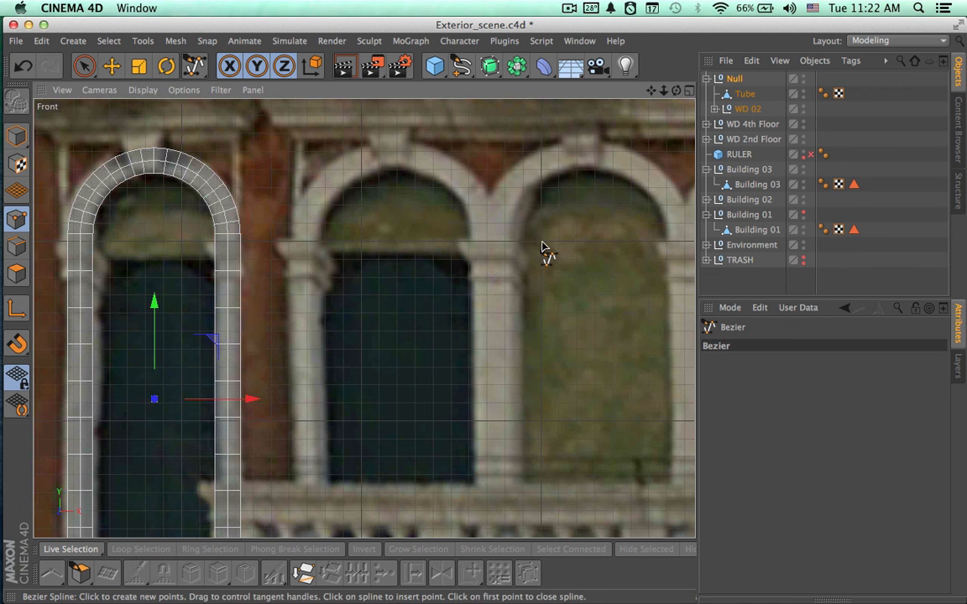
click(542, 243)
click(325, 244)
drag(361, 297, 390, 299)
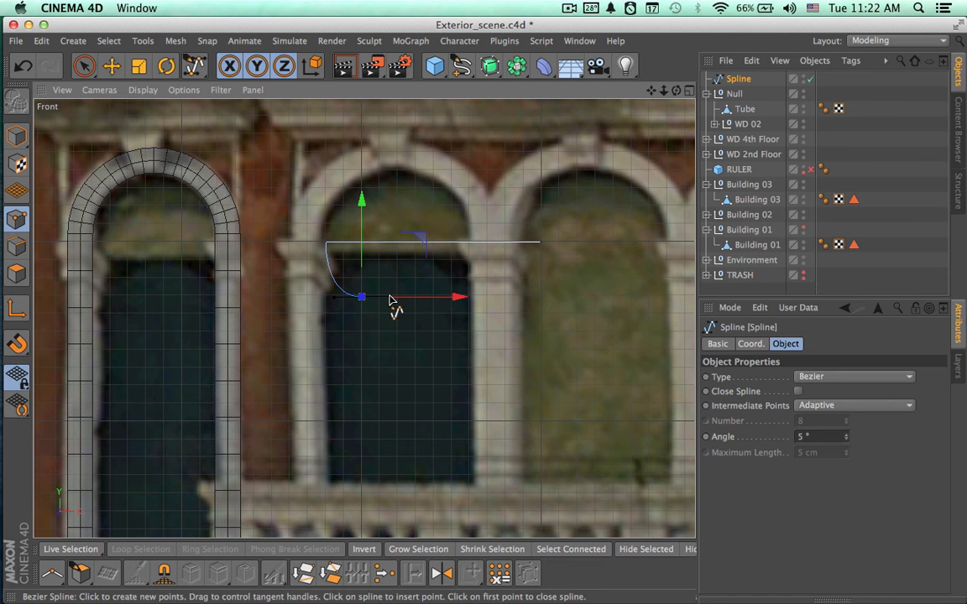
drag(379, 332, 417, 348)
- Continue the profile downward with a straight vertical shaft, a curved base and a horizontal bottom edge
key(super+z)
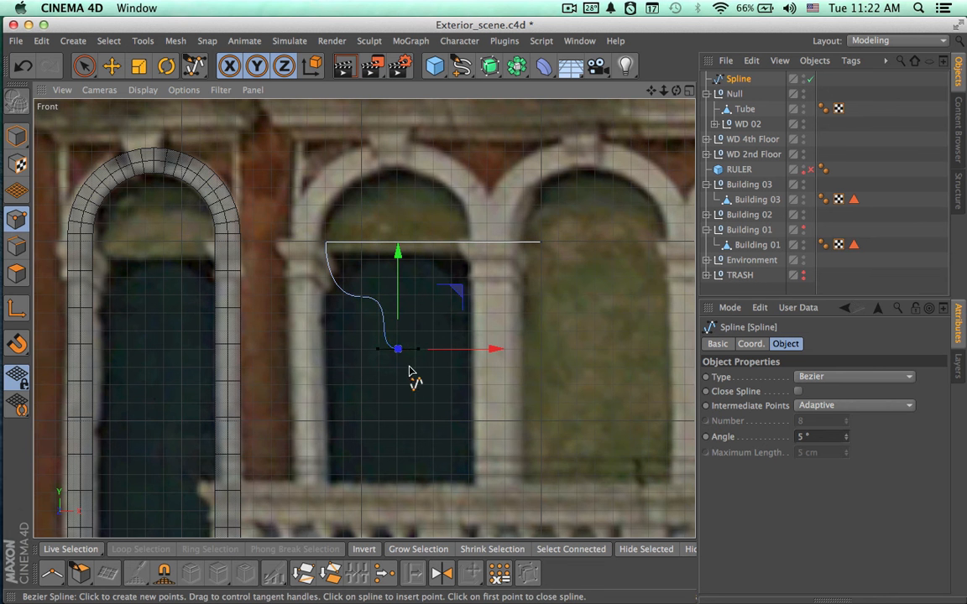
alt+middle_drag(414, 485, 416, 401)
click(413, 433)
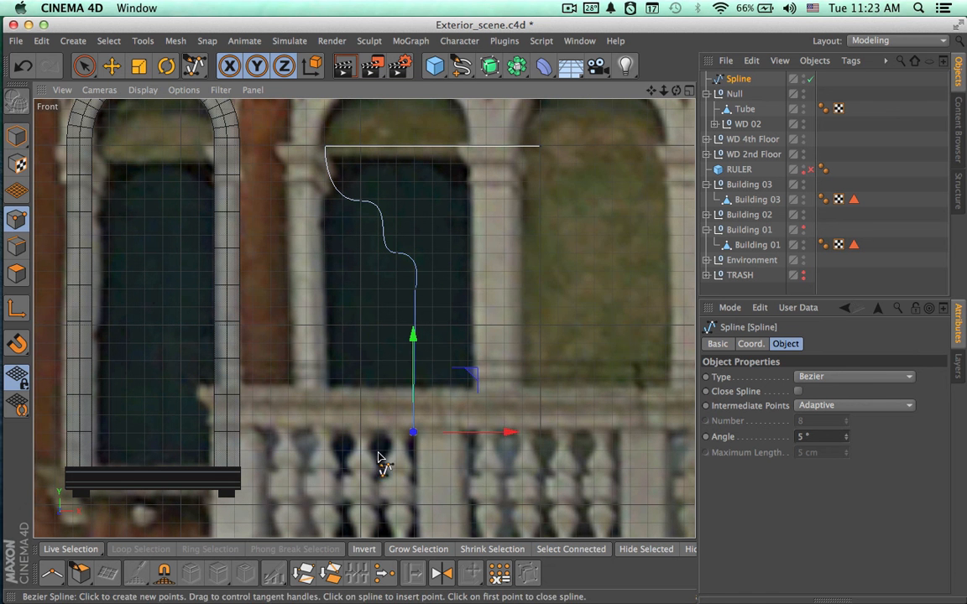
drag(378, 468, 378, 482)
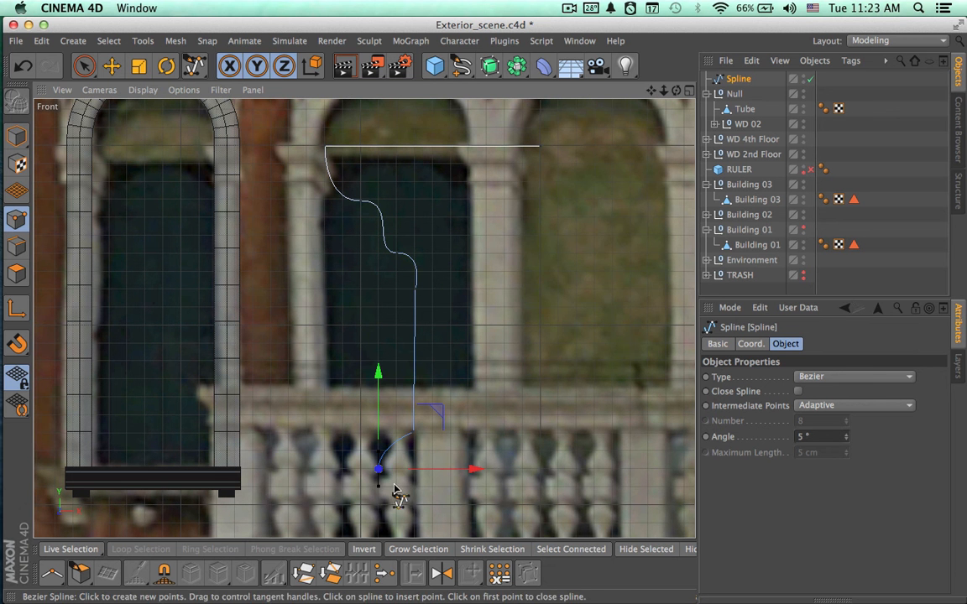
click(379, 504)
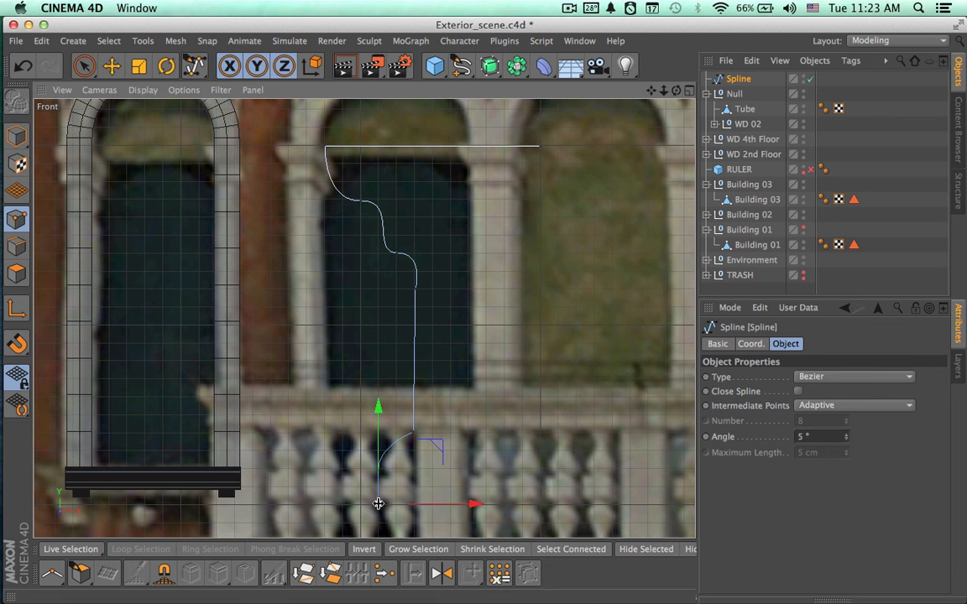
click(538, 505)
- Shift the shaft's upper and lower spline points horizontally to line them up and narrow the shaft
key(space)
click(378, 470)
drag(377, 412, 413, 430)
drag(485, 364, 486, 371)
click(415, 289)
drag(473, 288, 506, 292)
click(419, 433)
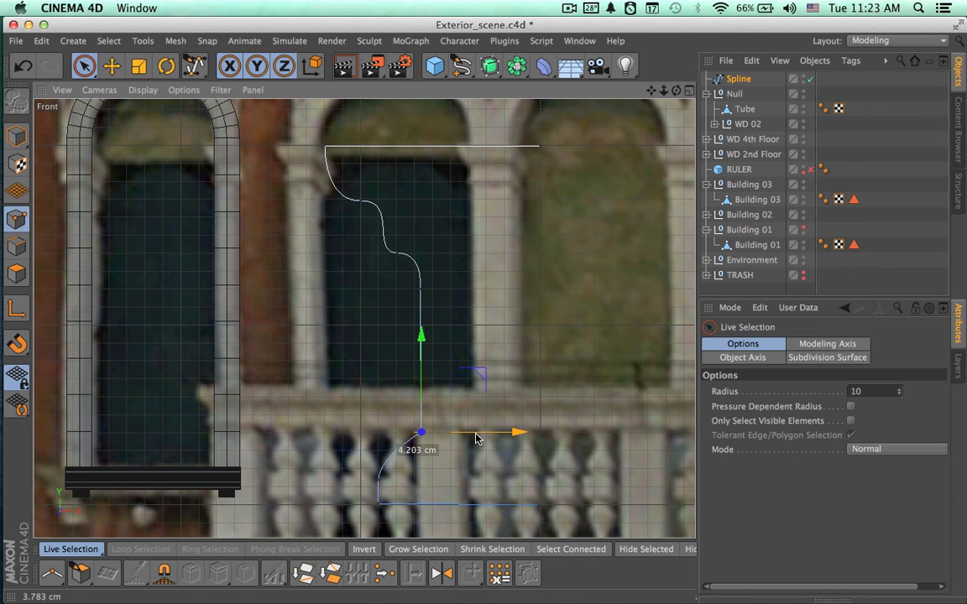
drag(476, 439, 475, 438)
- Refine the base of the profile by raising its bottom edge and adjusting the points of its lower curve
click(379, 484)
drag(378, 442, 377, 433)
drag(379, 505, 538, 507)
drag(462, 436, 460, 420)
click(379, 472)
drag(379, 408, 379, 404)
drag(474, 467, 483, 468)
click(378, 488)
drag(426, 489, 438, 488)
- Try to shift the open end points of the profile's top and bottom edges horizontally
alt+middle_drag(492, 428, 494, 342)
click(388, 381)
click(538, 402)
alt+middle_drag(573, 351, 524, 416)
alt+right_drag(541, 382, 481, 370)
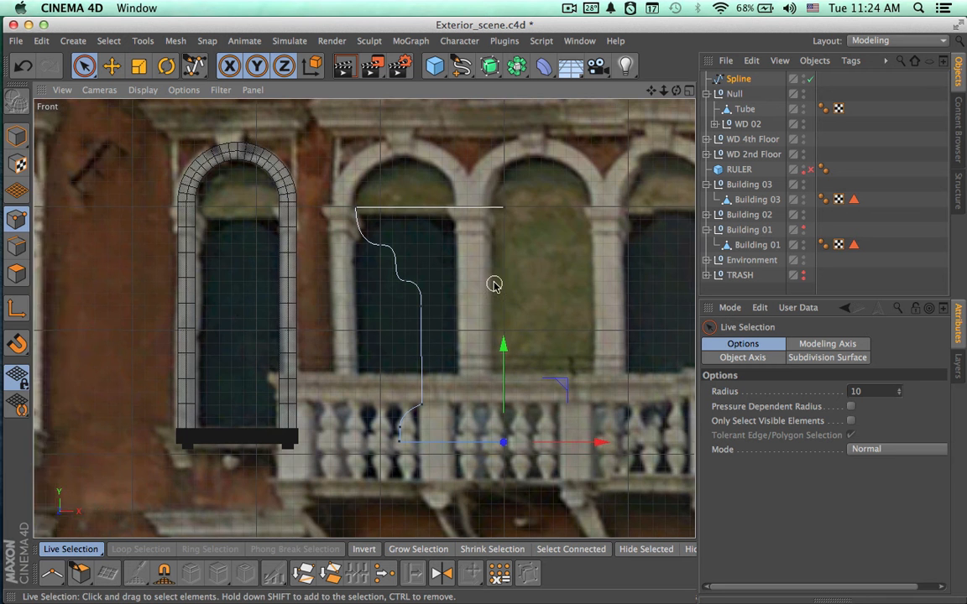
alt+middle_drag(529, 291, 506, 289)
drag(483, 218, 481, 451)
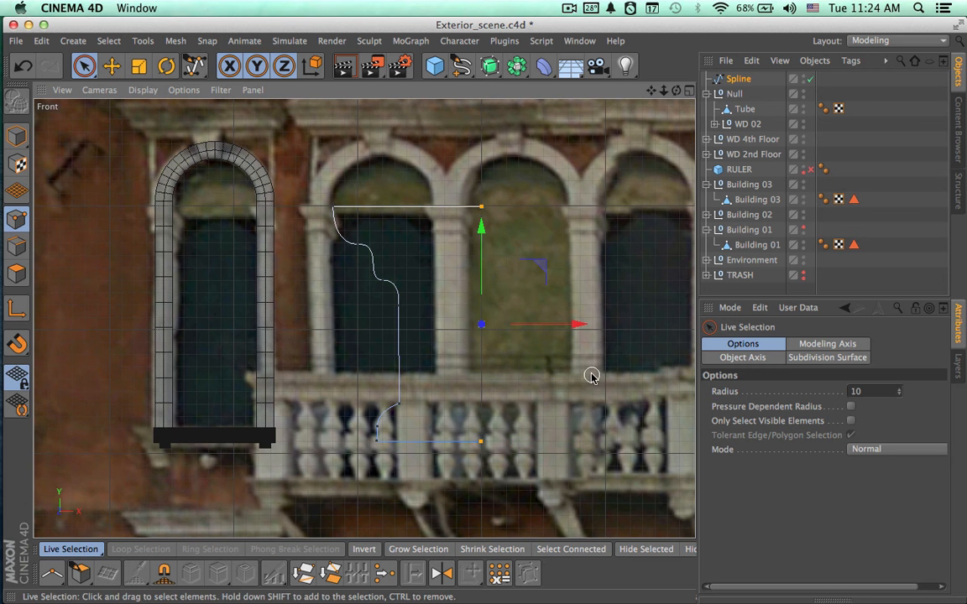
alt+right_drag(592, 373, 537, 340)
mouse_move(596, 346)
mouse_down()
mouse_move(651, 346)
mouse_move(612, 351)
mouse_up()
alt+middle_drag(611, 354, 561, 334)
alt+right_drag(525, 398, 458, 395)
key(super+z)
alt+middle_drag(554, 378, 318, 209)
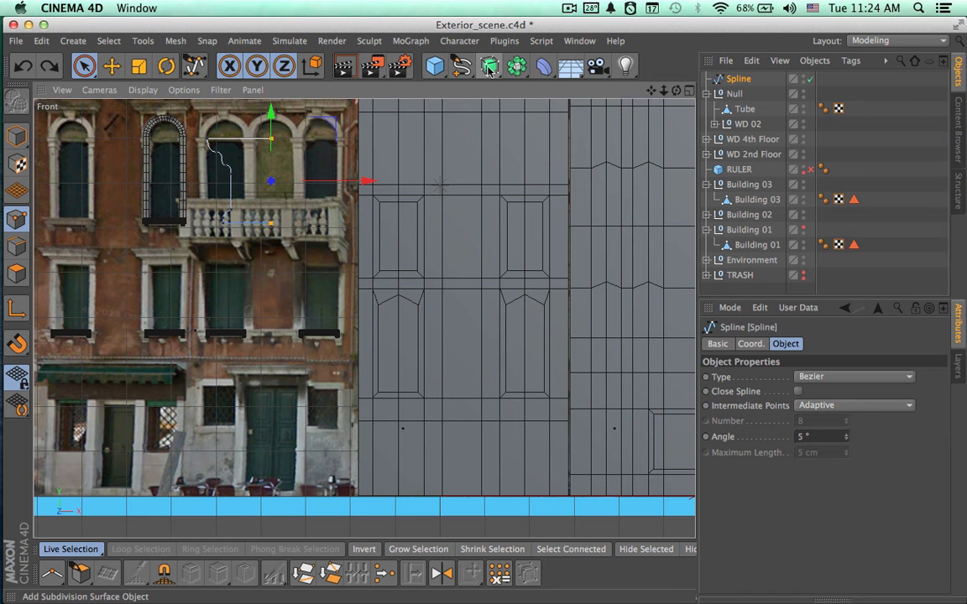
- Add a Lathe object and move its axis onto the open ends of the spline profile
drag(489, 71, 543, 119)
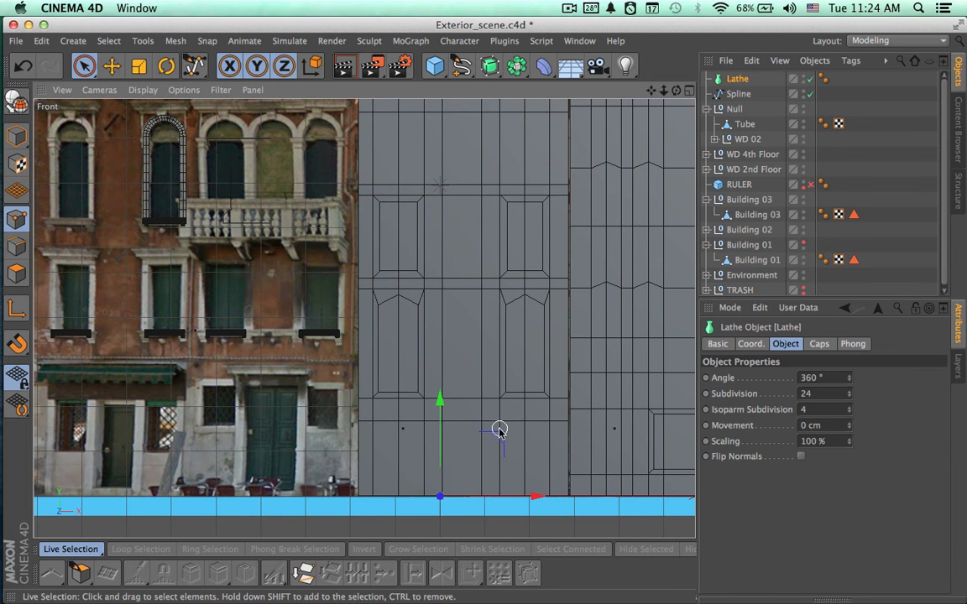
drag(499, 440, 333, 130)
alt+middle_drag(292, 180, 349, 257)
alt+right_drag(263, 262, 438, 264)
alt+middle_drag(439, 265, 397, 362)
alt+right_drag(436, 360, 411, 362)
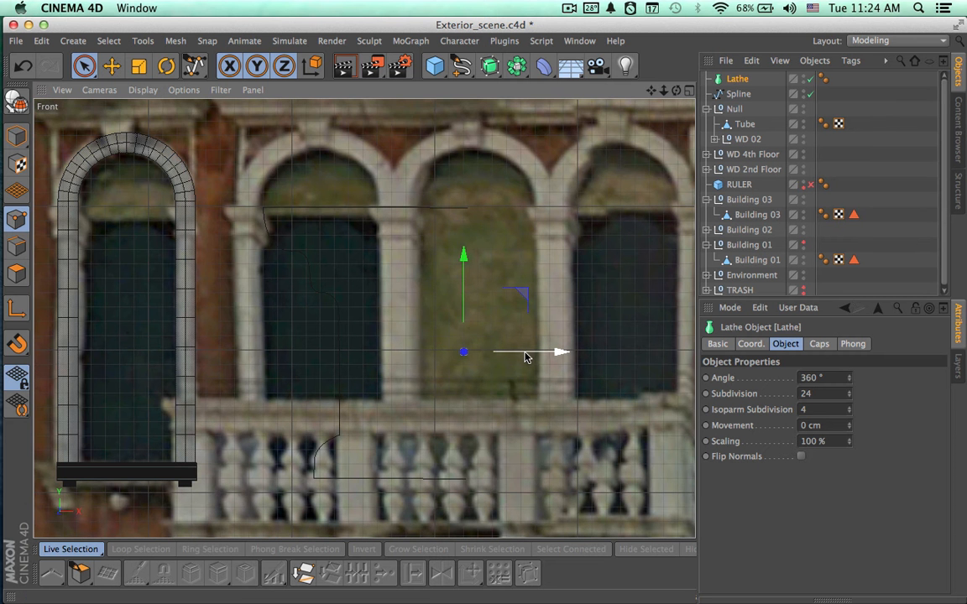
drag(524, 356, 529, 356)
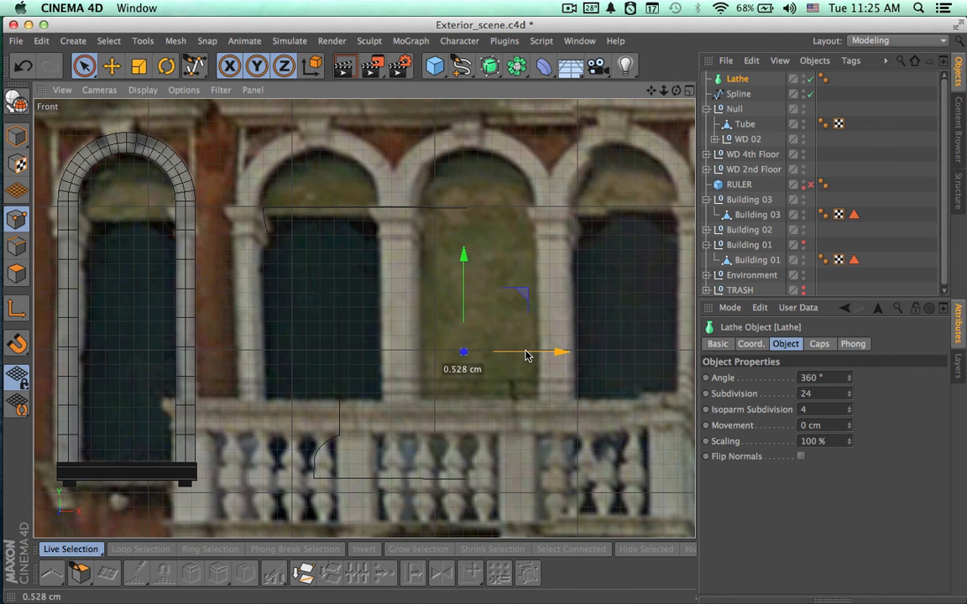
- Nudge the spline's open end onto the Lathe's axis and make the spline a child of the Lathe
click(737, 94)
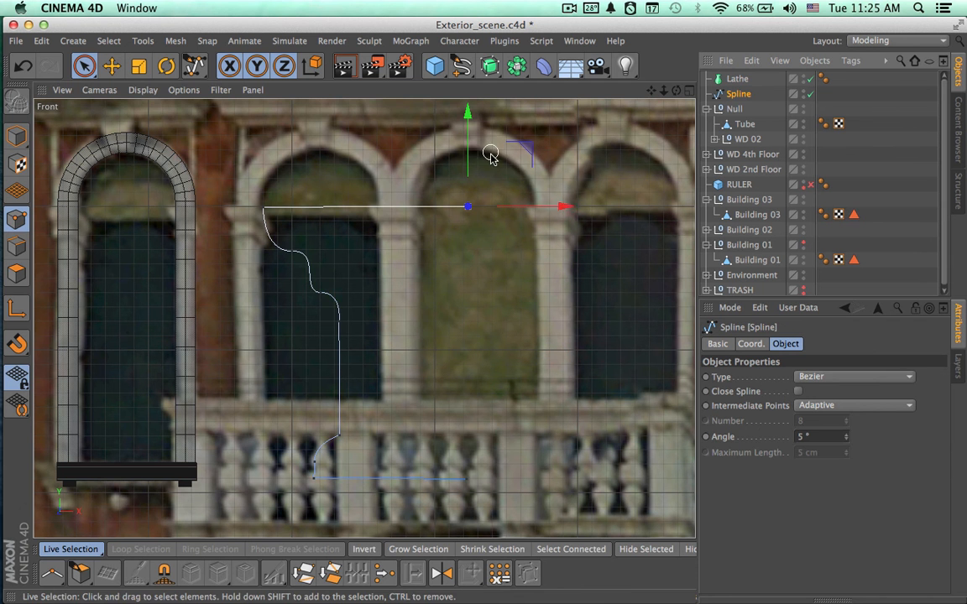
drag(564, 208, 563, 207)
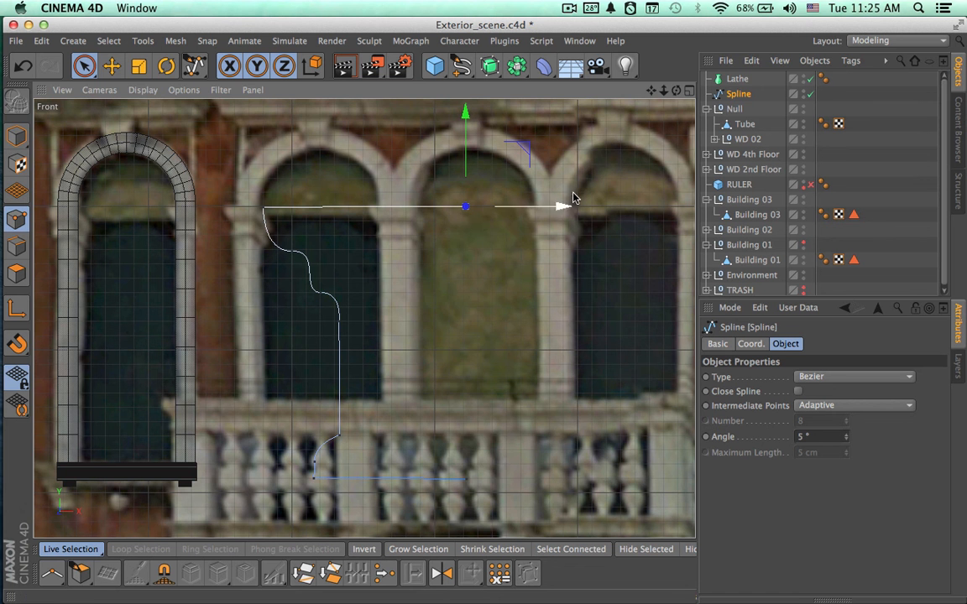
drag(739, 94, 736, 81)
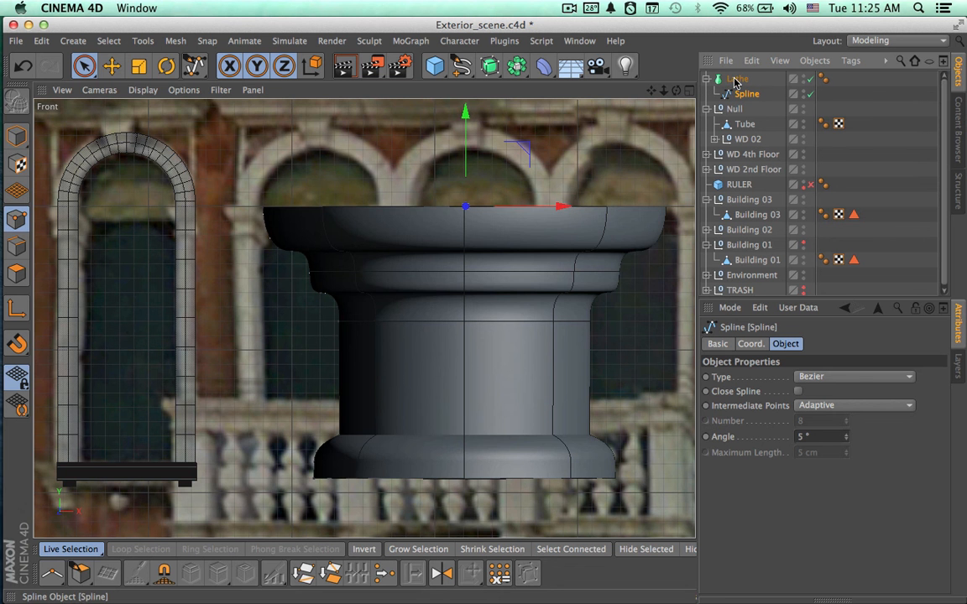
- Set the Lathe's Subdivision to 4, check the capital's shape in perspective, and raise the value to 6
click(688, 89)
click(357, 91)
alt+drag(436, 192, 398, 198)
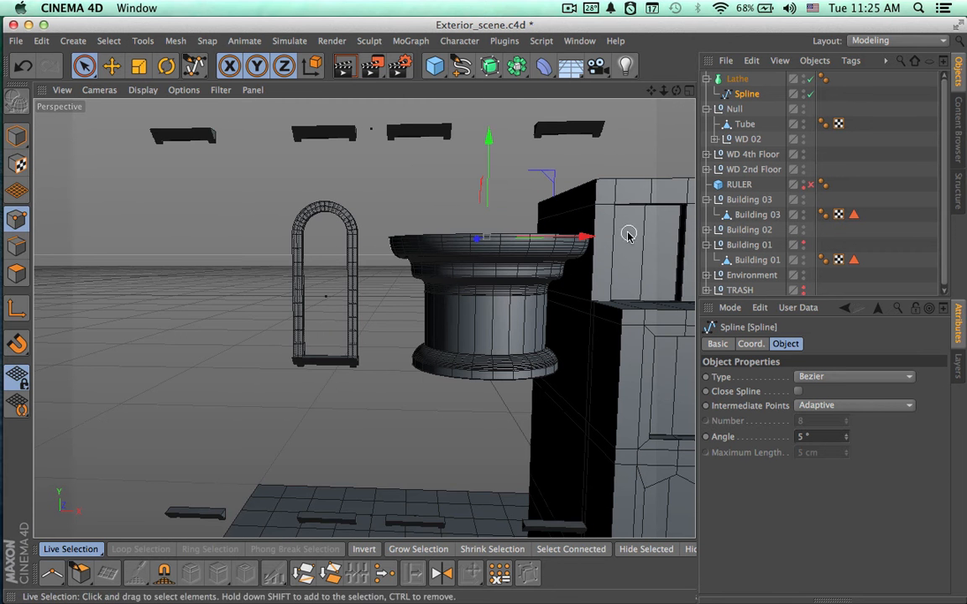
alt+drag(628, 236, 640, 301)
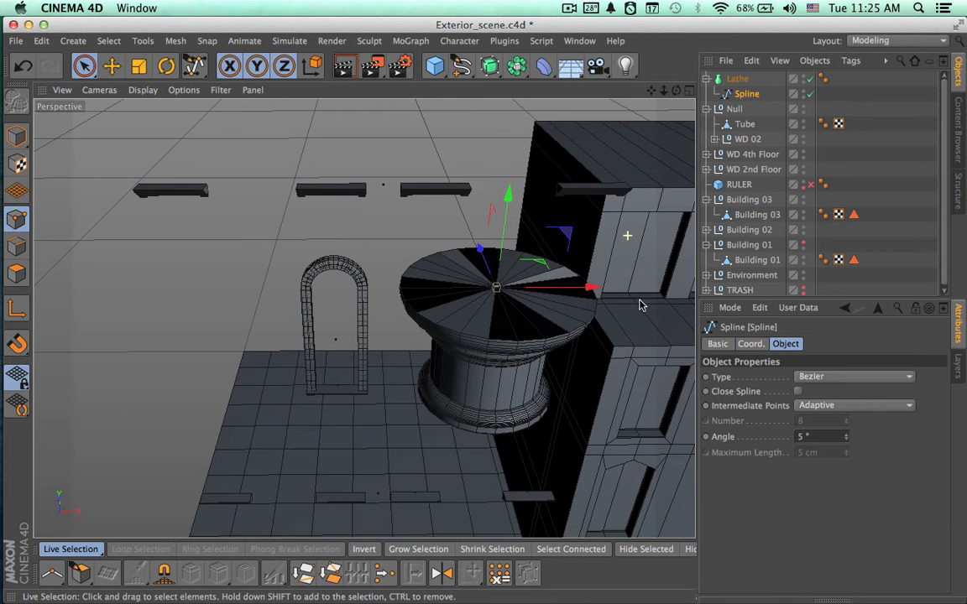
click(736, 83)
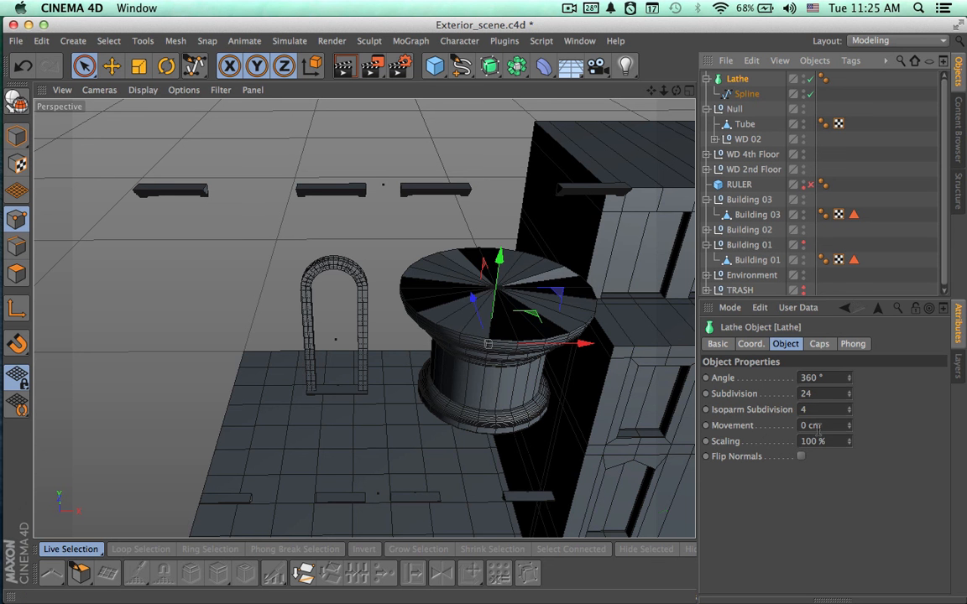
click(835, 394)
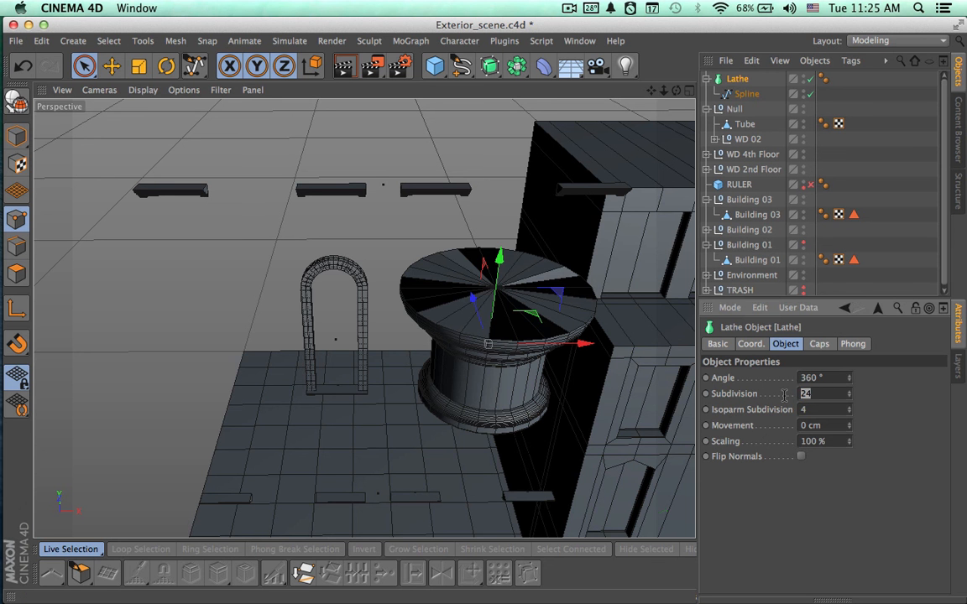
text(4)
key(Return)
alt+drag(690, 380, 627, 345)
click(849, 391)
click(848, 391)
click(848, 391)
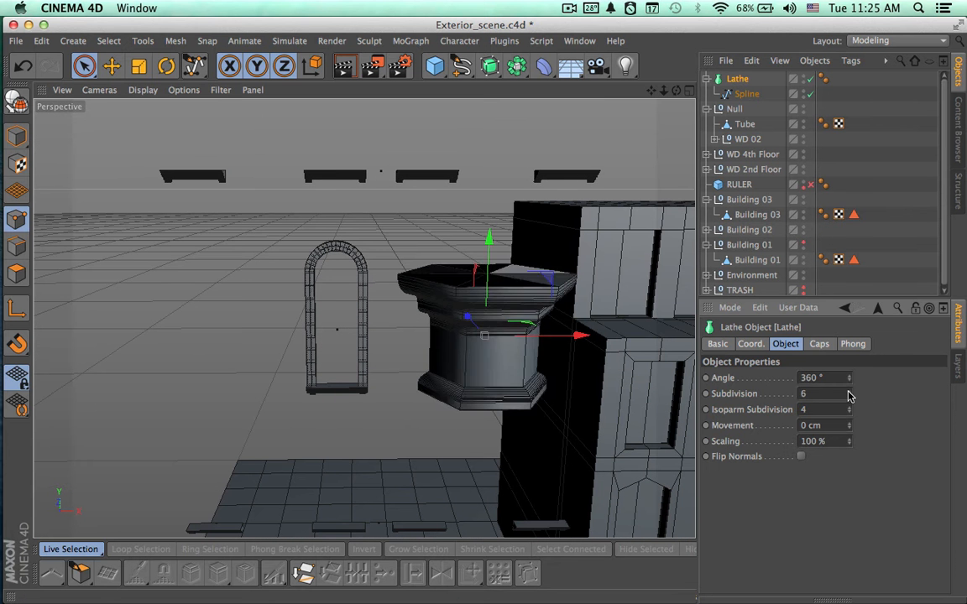
- Try a Subdivision of 42 on the Lathe and check the rounded capital in perspective
click(849, 391)
click(849, 391)
click(849, 391)
drag(849, 392, 848, 365)
alt+drag(580, 426, 617, 393)
- Set the Lathe's Subdivision to 4 for a square capital
click(824, 390)
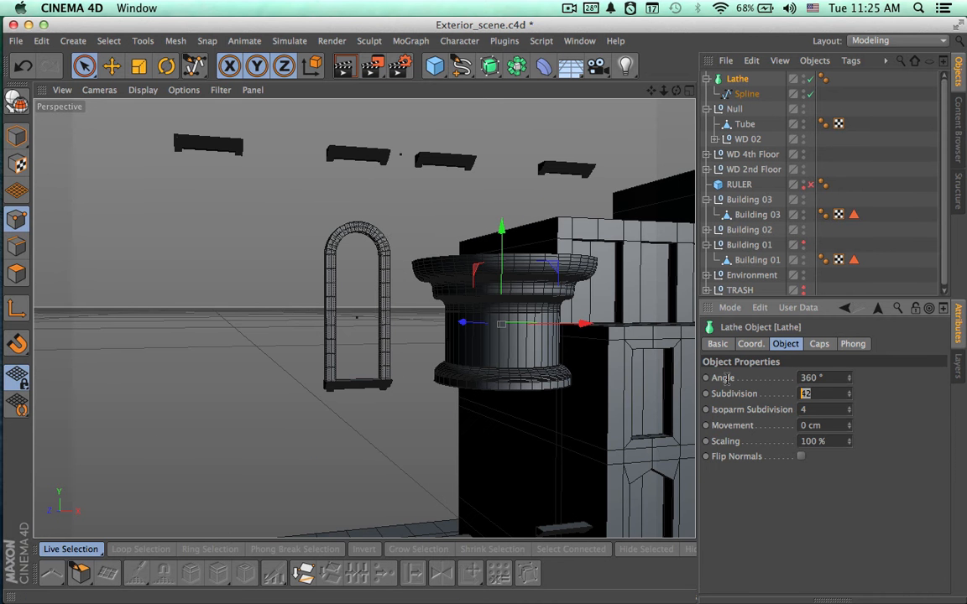
text(4)
key(Return)
alt+drag(577, 380, 536, 402)
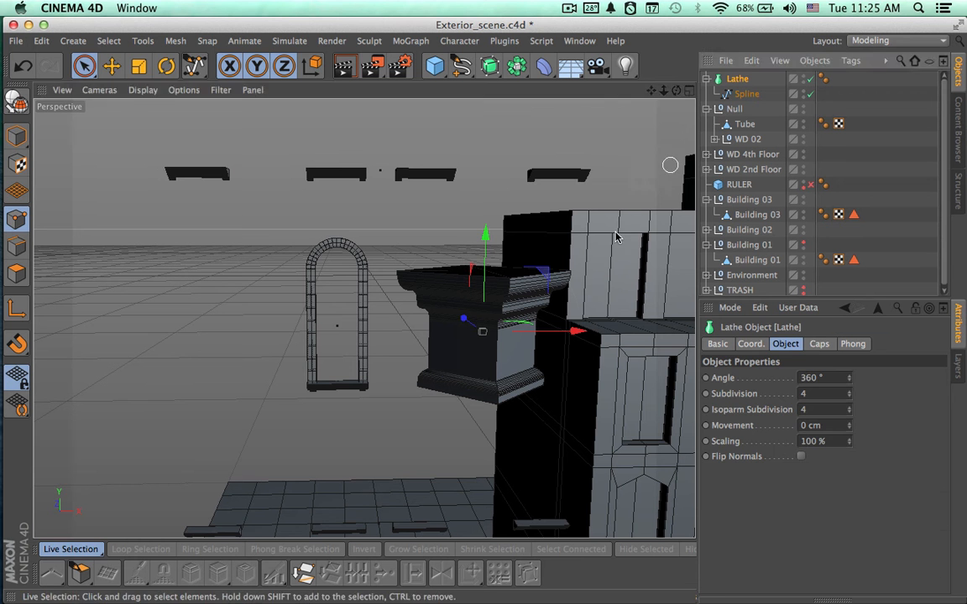
- Rotate the whole Lathe object to a heading of 45° so the square capital aligns with the facade
key(r)
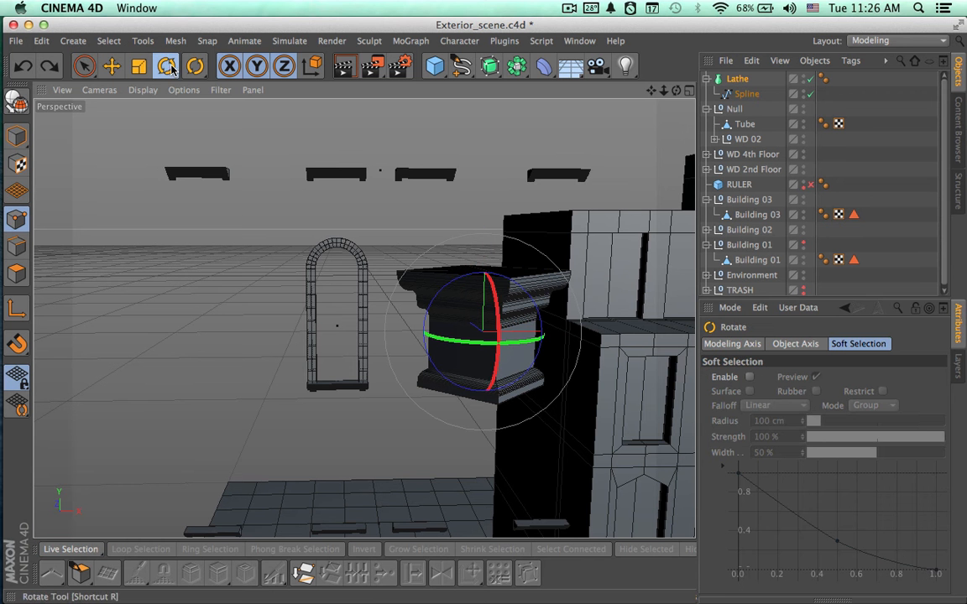
click(806, 346)
click(733, 346)
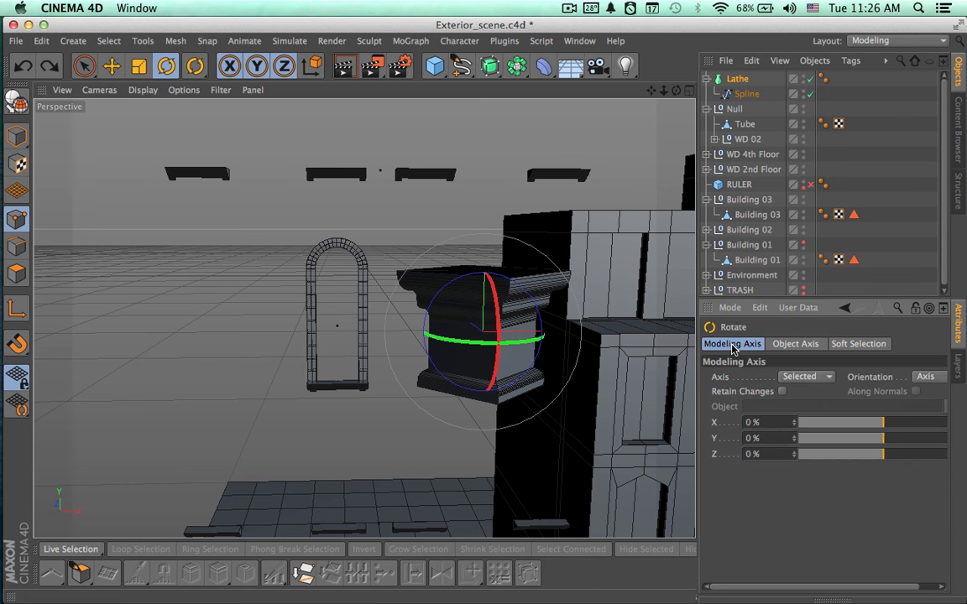
click(739, 601)
click(17, 136)
drag(909, 547, 844, 544)
text(45)
key(Return)
alt+drag(572, 385, 591, 356)
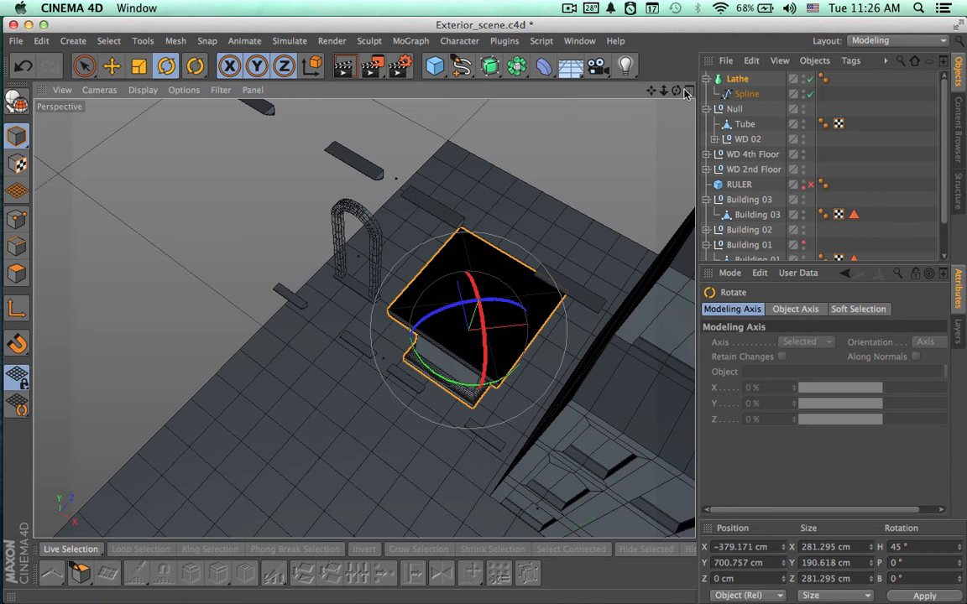
- Scale the capital down to about 50 cm in width and depth, and reduce its height to about 47 cm
click(688, 90)
click(689, 90)
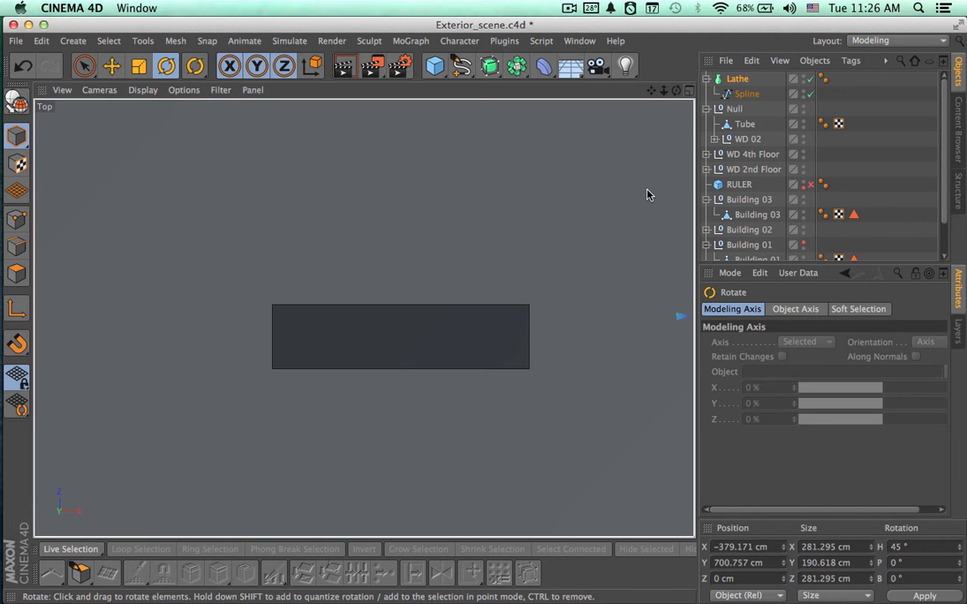
scroll(600, 276, up, 5)
scroll(587, 298, down, 3)
scroll(554, 285, up, 3)
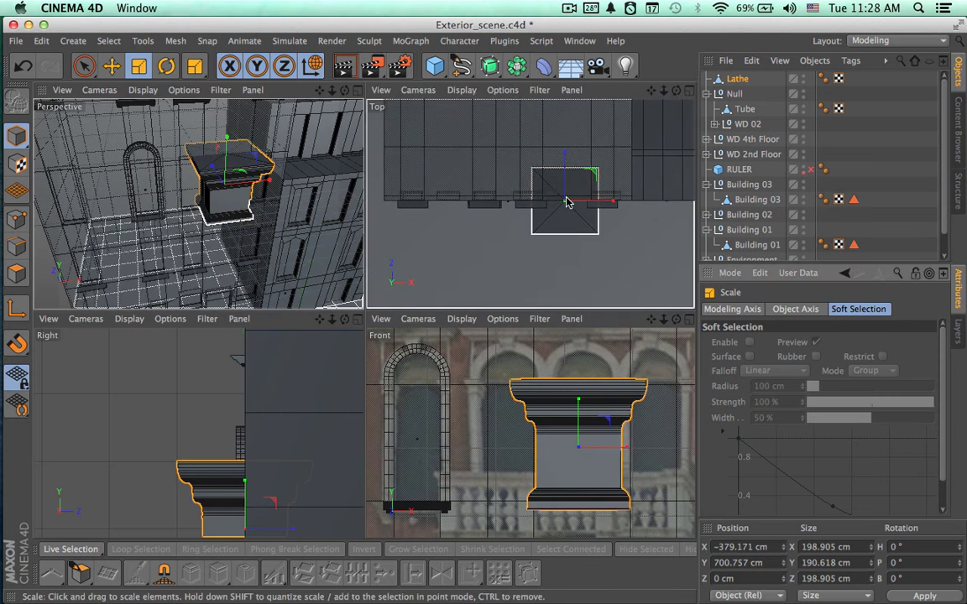
drag(568, 203, 358, 297)
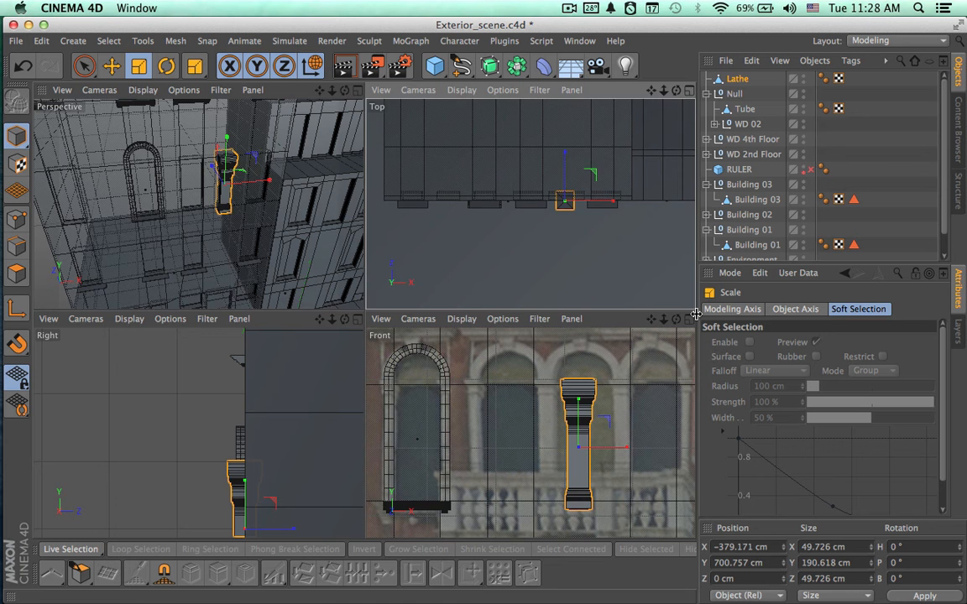
click(688, 319)
drag(460, 259, 472, 330)
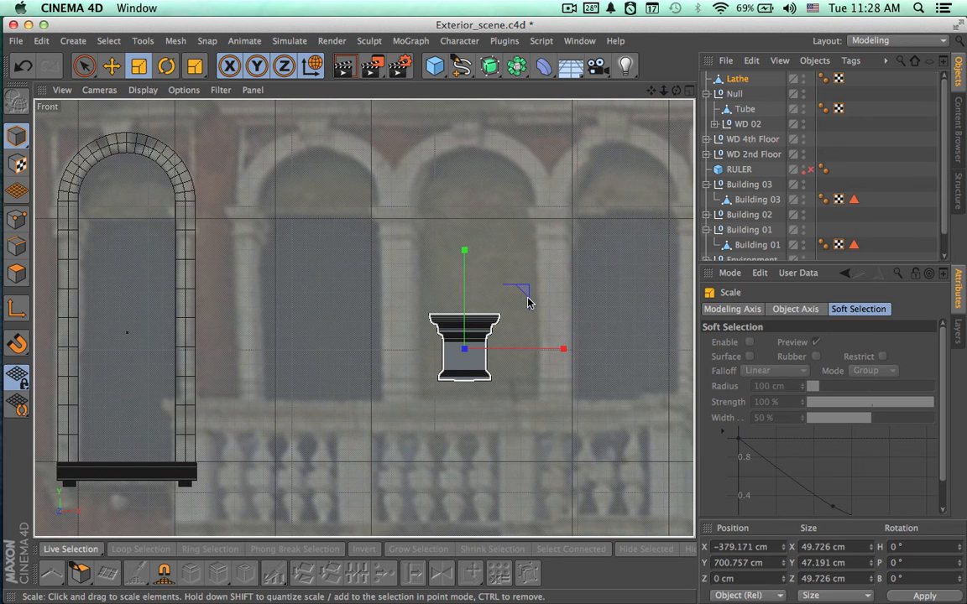
- Move the capital in the front view onto the left column of the arched window frame, just below the arch
key(space)
drag(521, 290, 458, 173)
alt+middle_drag(528, 237, 617, 249)
drag(548, 188, 220, 187)
alt+right_drag(293, 212, 420, 213)
alt+right_drag(515, 218, 385, 225)
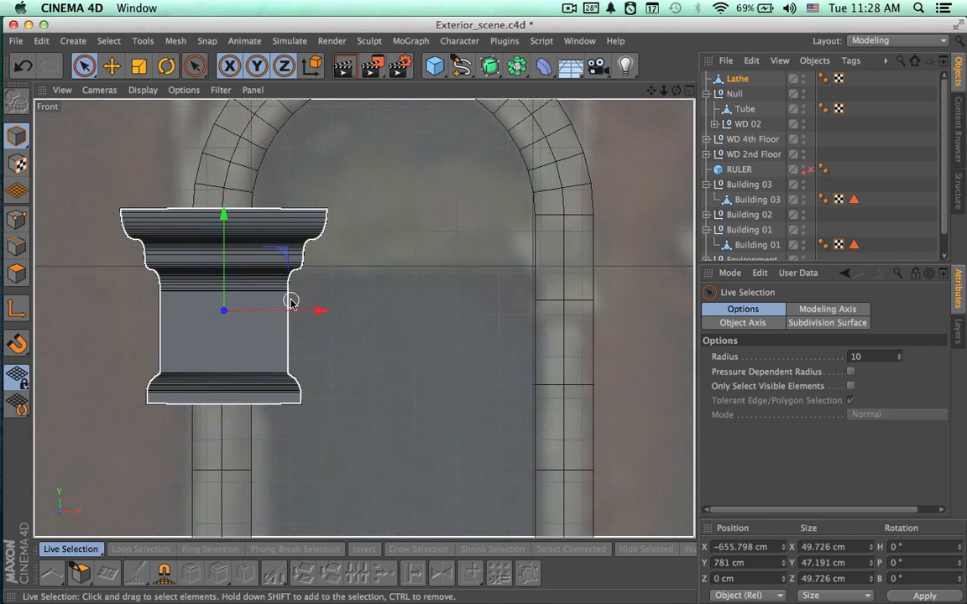
drag(233, 229, 231, 308)
drag(323, 399, 322, 400)
alt+right_drag(321, 400, 369, 352)
- Scale the capital to about 28 cm wide and 25 cm high, and raise it to about Y 791 cm on the column
key(t)
drag(378, 326, 333, 265)
key(9)
click(332, 260)
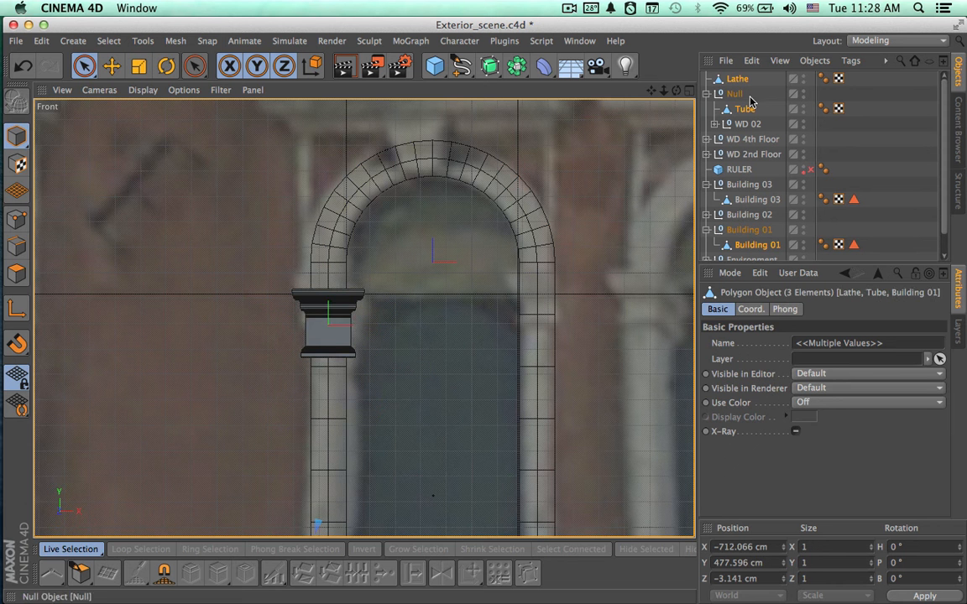
click(327, 315)
mouse_move(329, 223)
mouse_down()
mouse_move(328, 245)
mouse_move(328, 212)
mouse_up()
- Scale the capital further in the front view to about 23.4 cm wide and 18.1 cm high to match the photo
key(t)
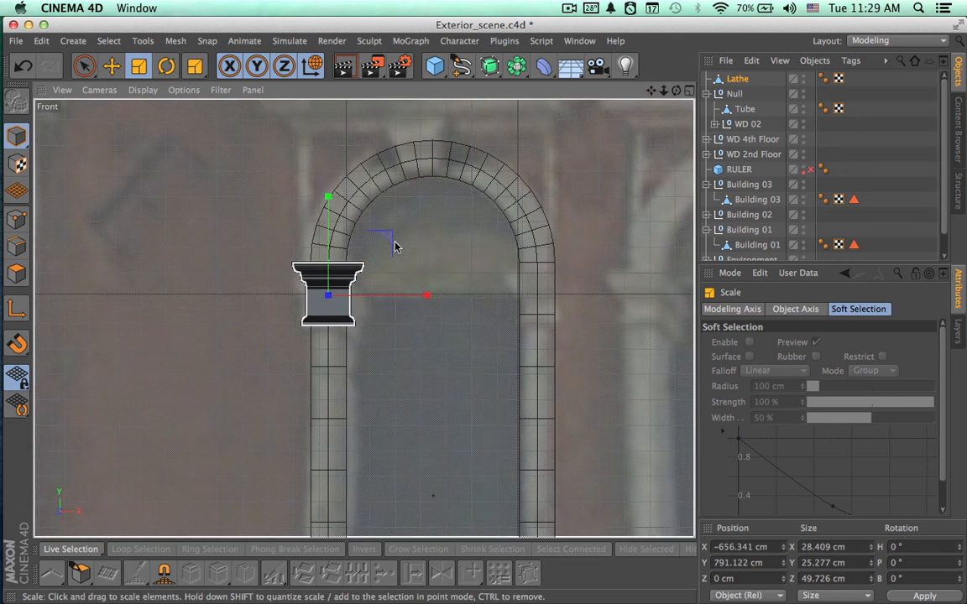
drag(395, 246, 378, 275)
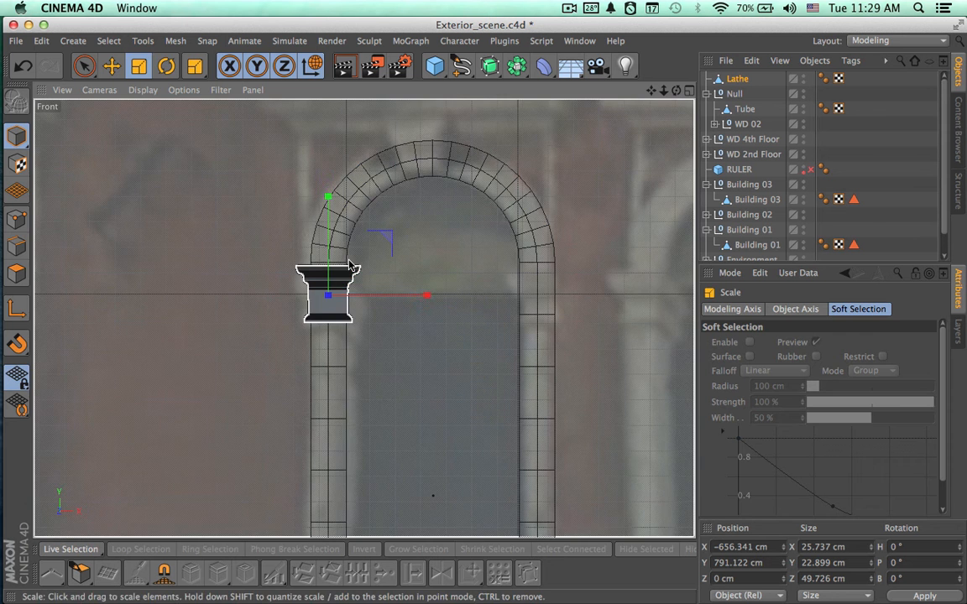
drag(328, 199, 327, 206)
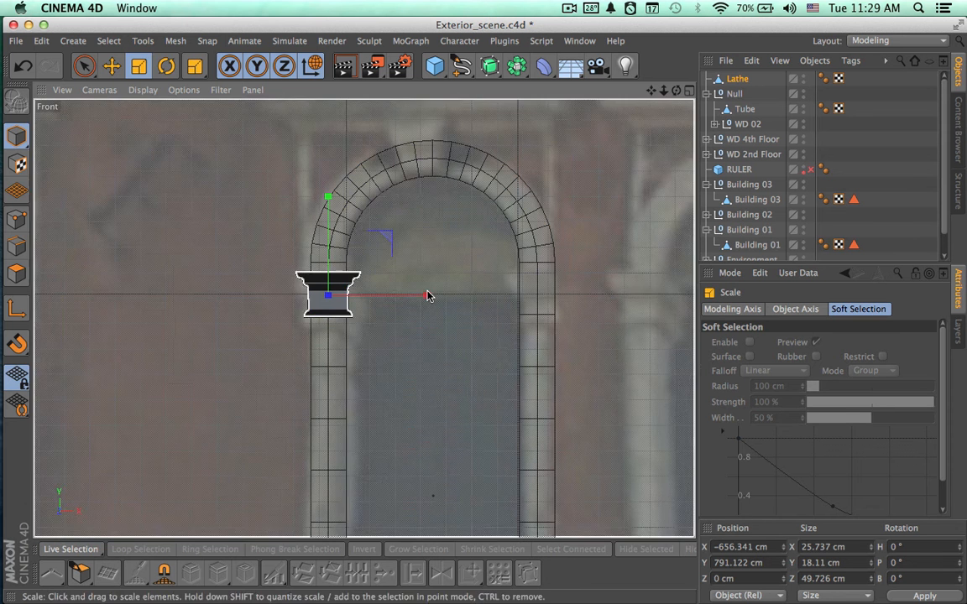
drag(427, 296, 425, 299)
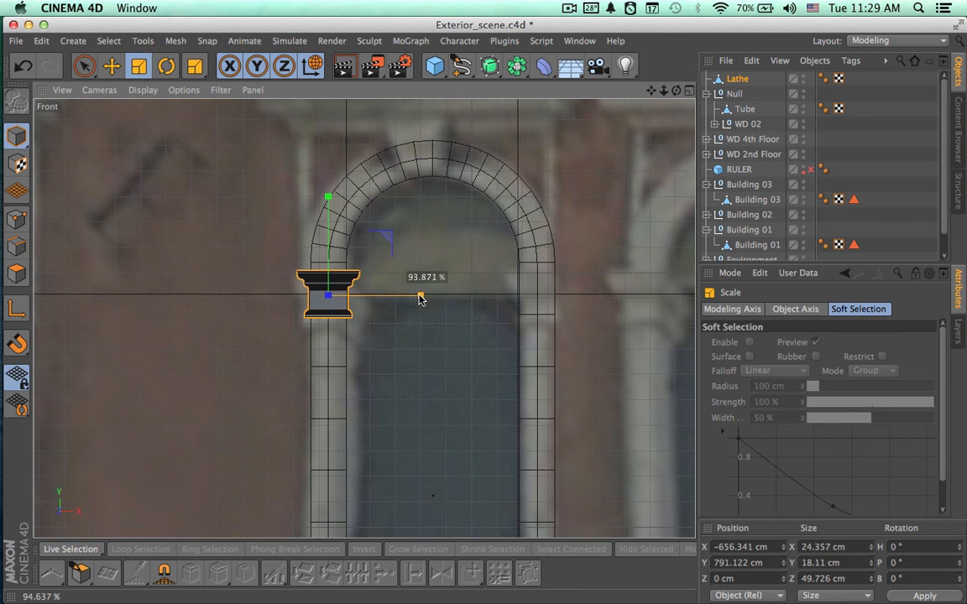
drag(418, 296, 418, 295)
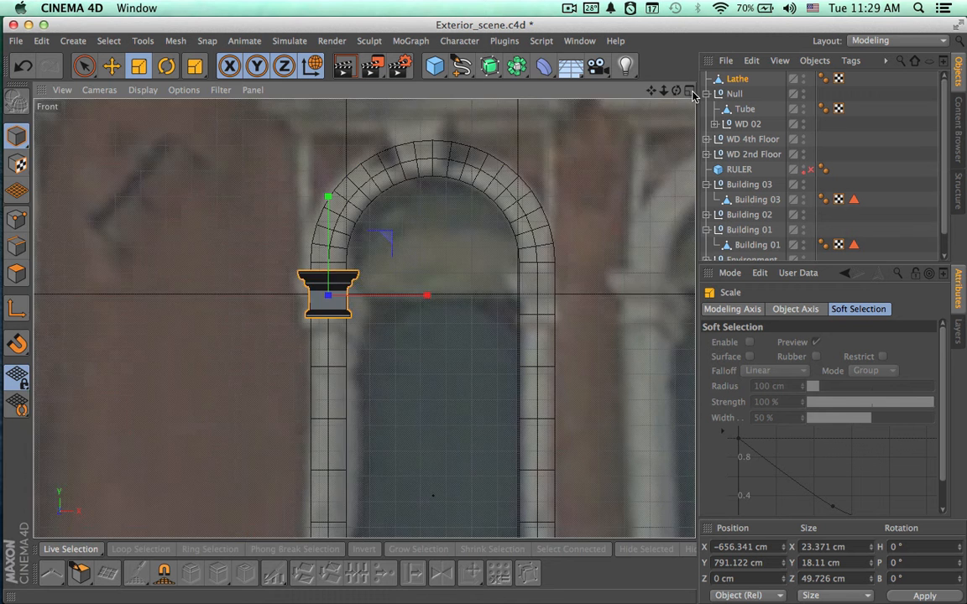
- Reduce the capital's depth in the top view and set its size to 25 cm in X, 18 cm in Y and 25 cm in Z
click(689, 91)
click(689, 91)
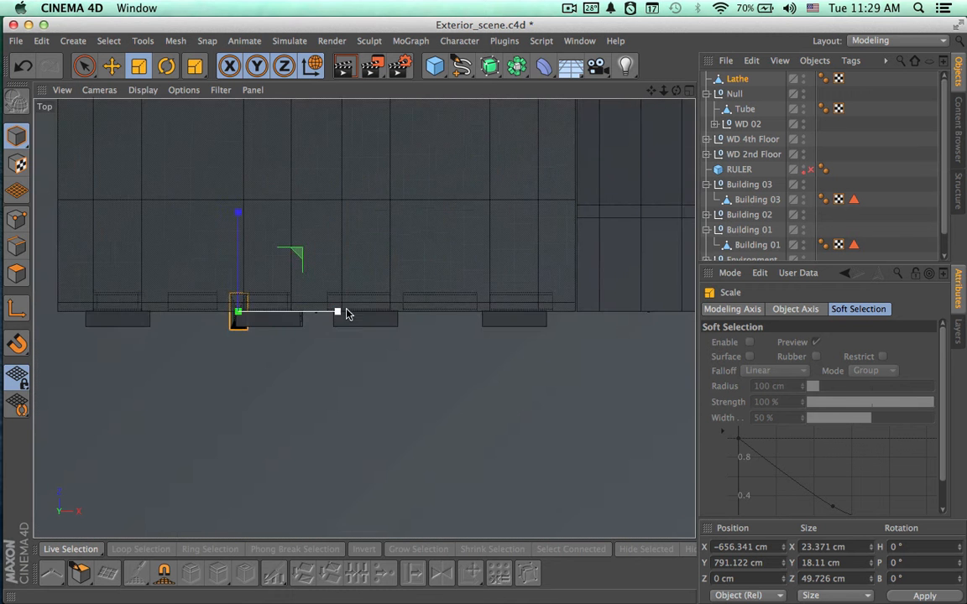
key(o)
drag(364, 223, 366, 270)
alt+right_drag(519, 281, 482, 282)
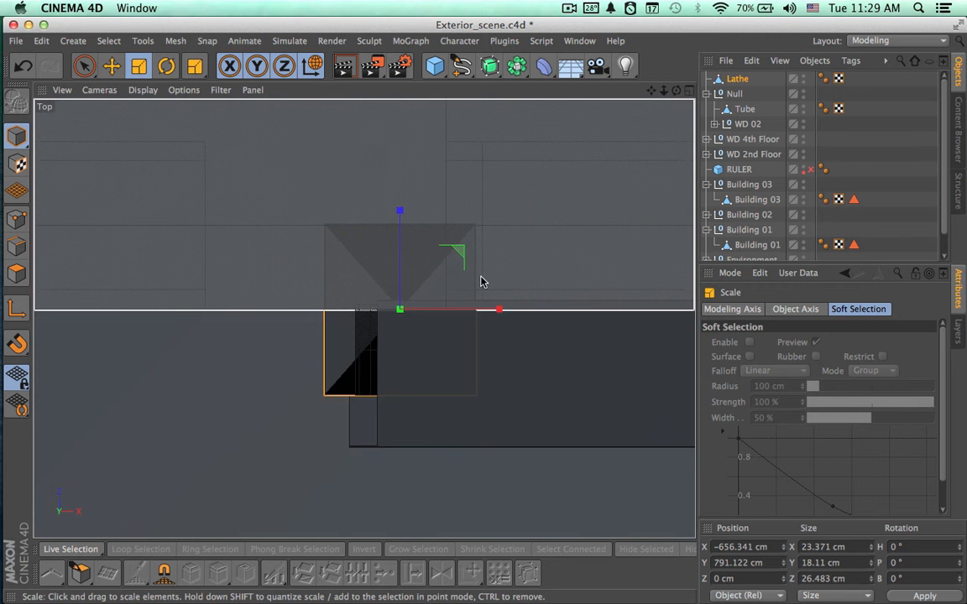
drag(400, 211, 398, 207)
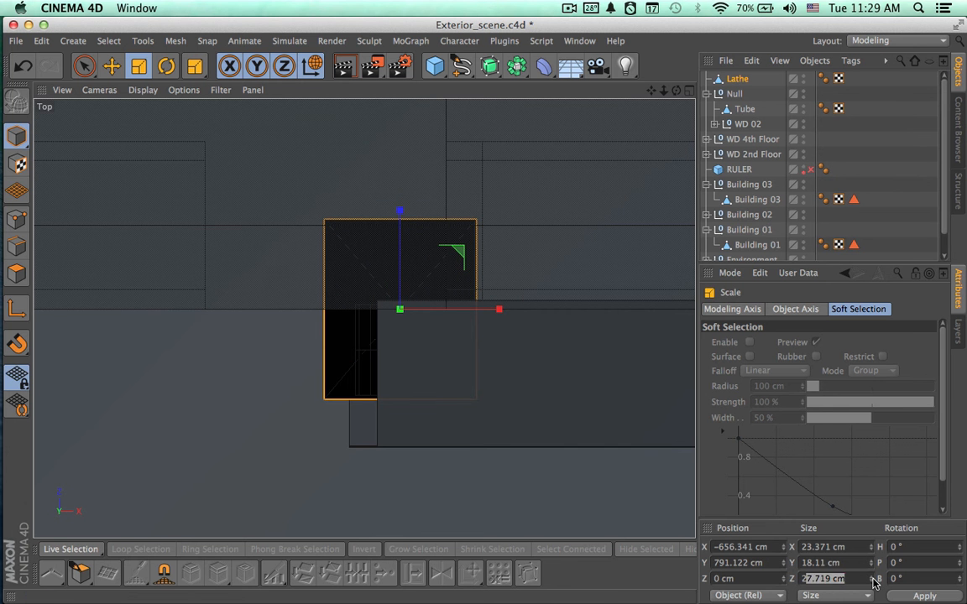
key(Return)
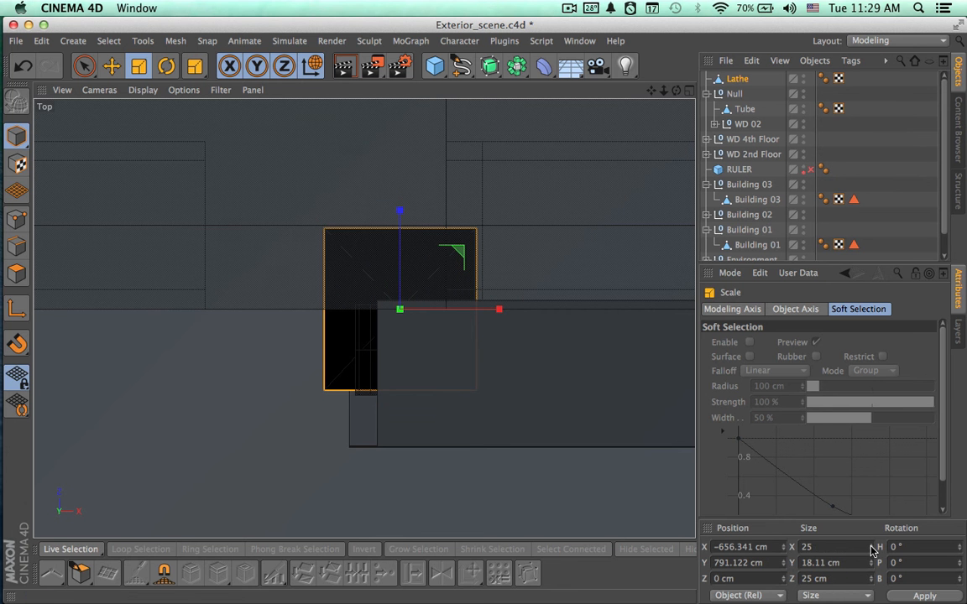
key(Return)
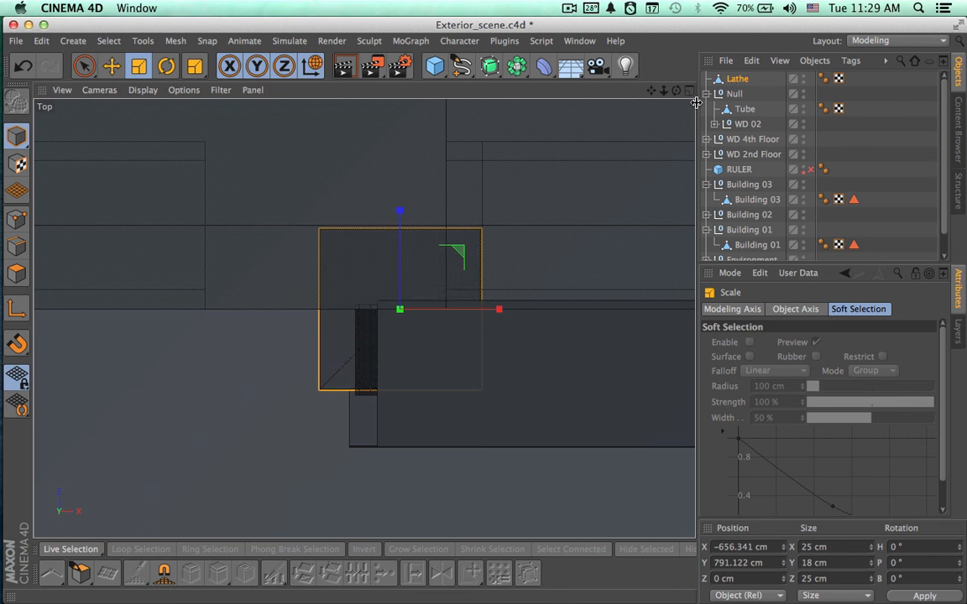
- Move the capital outward from the wall along Z to about -7.6 cm and check its fit around the column
middle_click(445, 319)
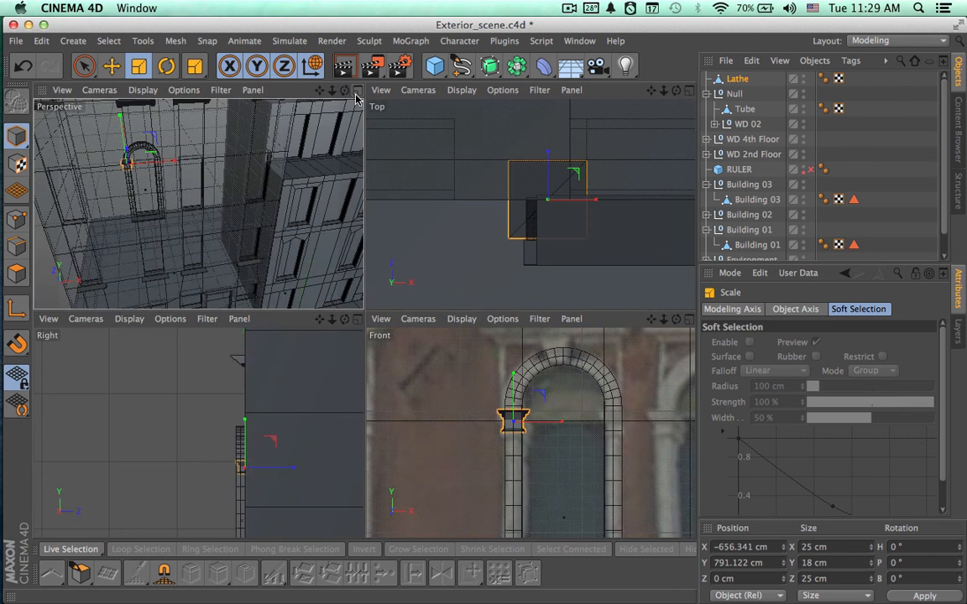
click(358, 91)
alt+drag(355, 283, 471, 250)
alt+right_drag(216, 231, 586, 255)
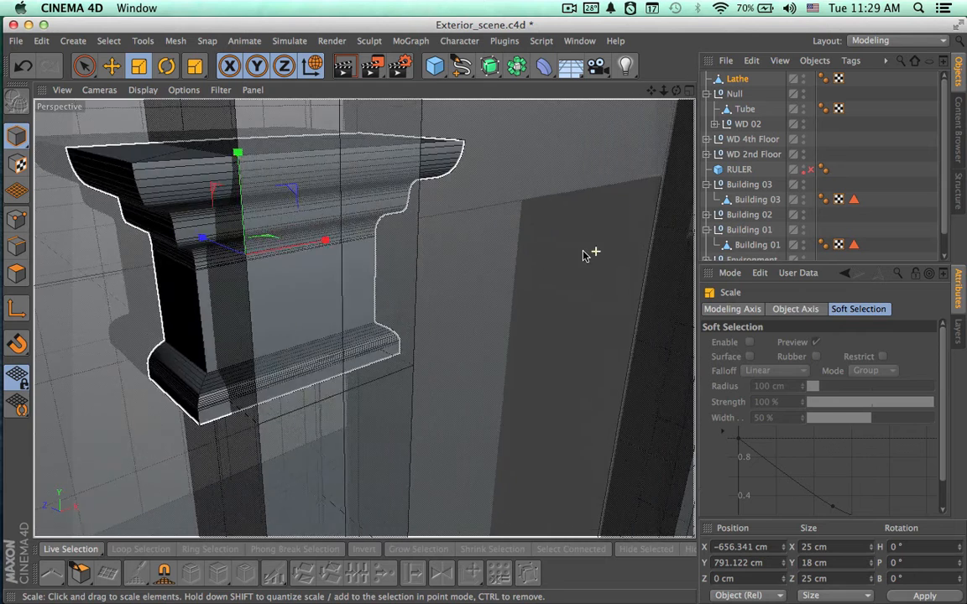
alt+drag(364, 317, 400, 279)
key(space)
drag(240, 341, 287, 363)
alt+drag(377, 363, 344, 151)
- Hide the WD 02 sill and the WD 4th Floor group in the editor to expose the frame from above
click(686, 96)
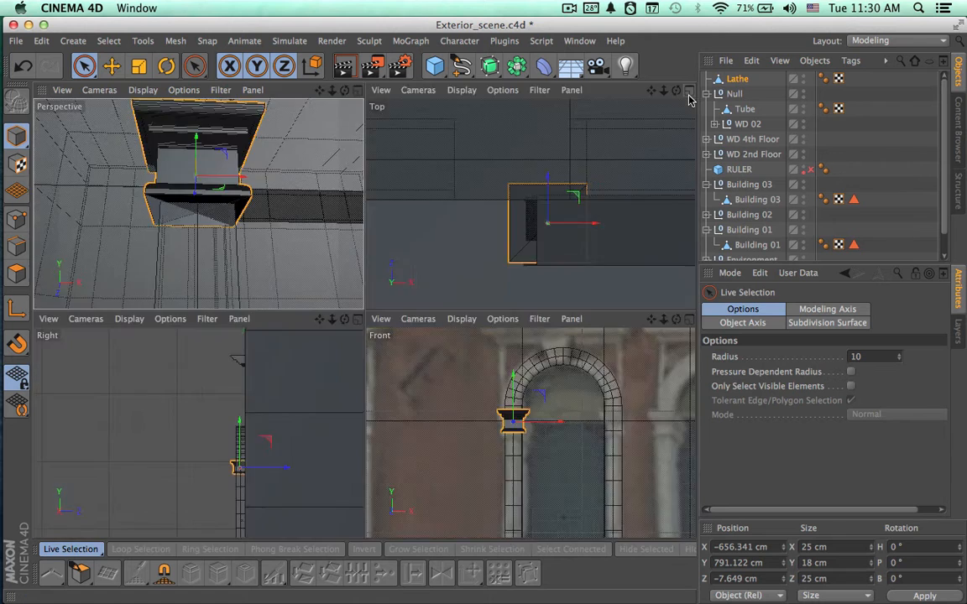
click(689, 96)
click(735, 94)
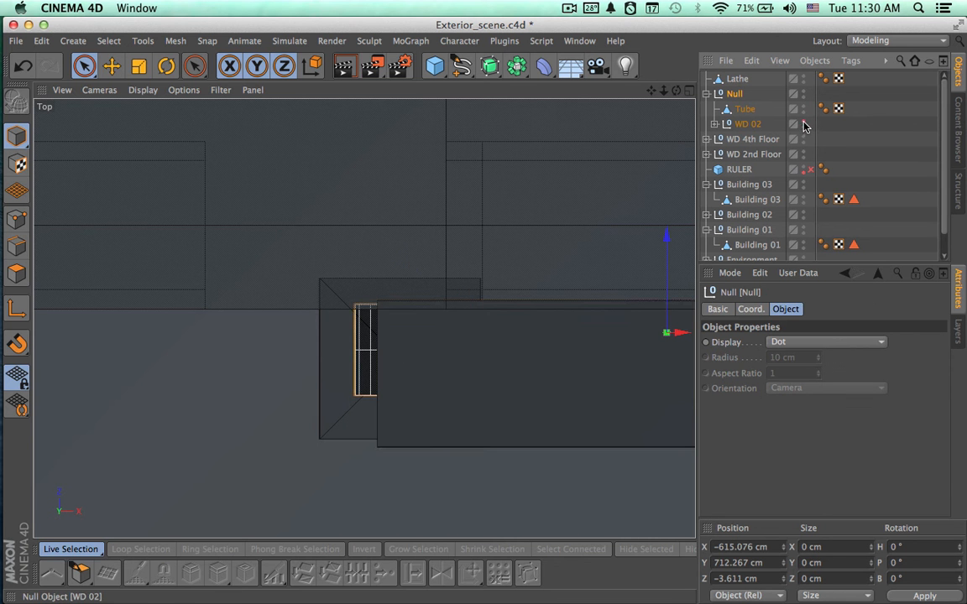
click(764, 141)
double_click(804, 137)
alt+middle_drag(531, 294, 490, 268)
- Center the capital on the depth of the window frame by moving it along Z to about -6.5 cm
click(737, 82)
click(411, 258)
drag(357, 257, 358, 247)
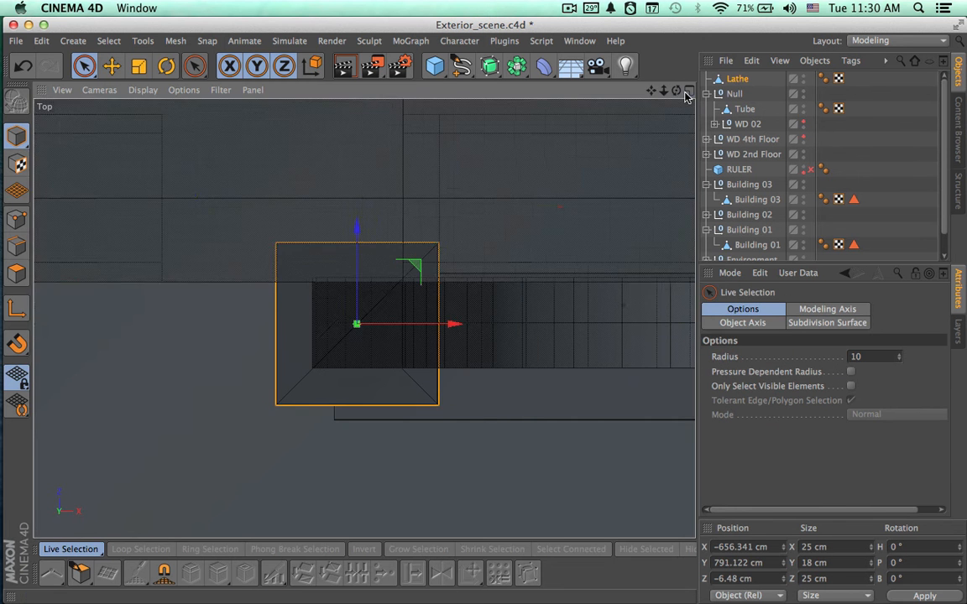
- Frame the arched window in perspective and render the view to check the capital on the column
middle_click(349, 141)
click(358, 90)
alt+drag(421, 254, 429, 358)
alt+drag(485, 292, 445, 298)
alt+right_drag(477, 298, 271, 274)
alt+drag(418, 331, 496, 316)
key(super+r)
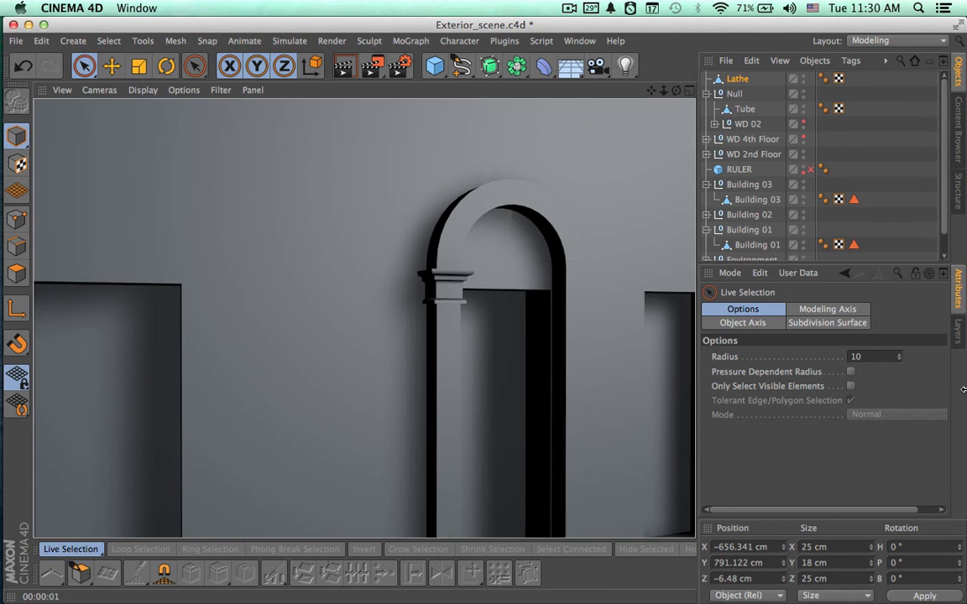
- Place the capital inside the window frame's Null group
click(736, 79)
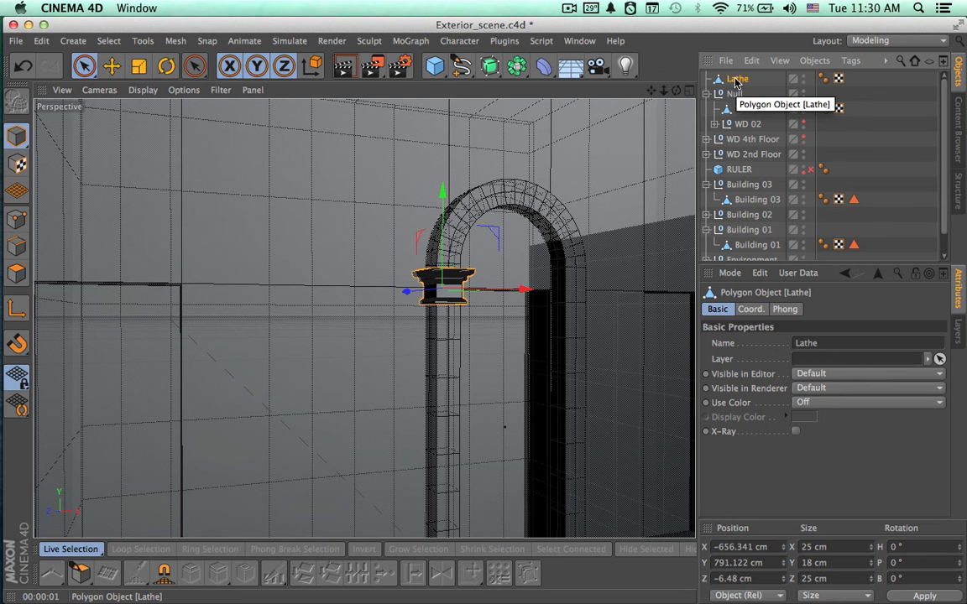
drag(736, 79, 734, 92)
click(733, 79)
- Rename the window frame's Null group WD 3rd Floor
double_click(735, 79)
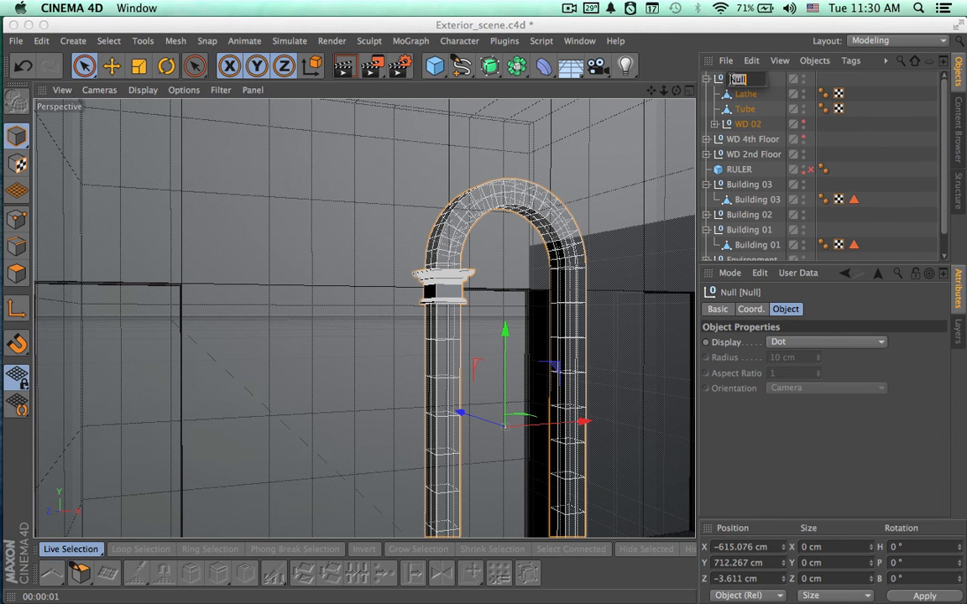
text(WD 2)
key(Return)
scroll(399, 351, down, 10)
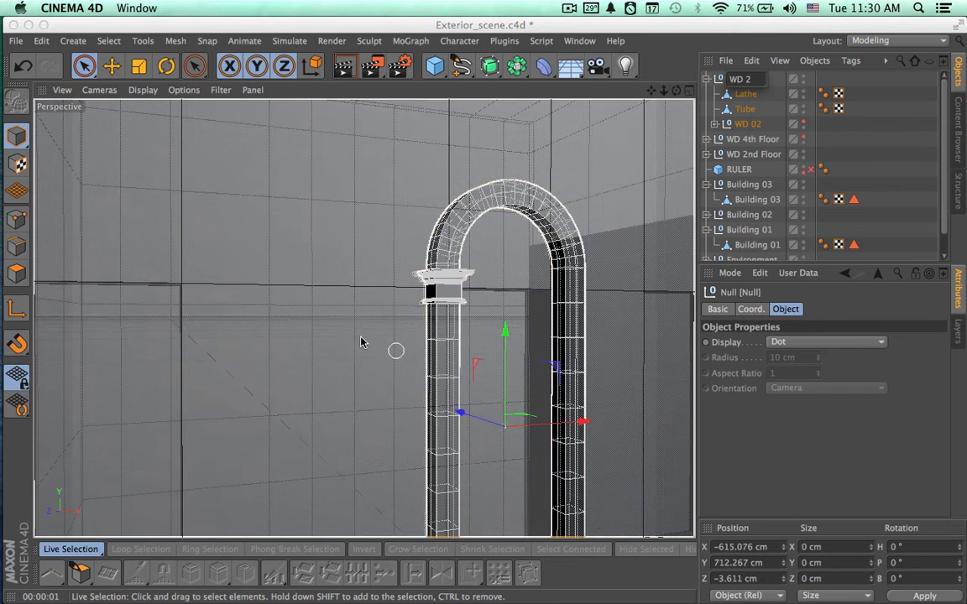
scroll(342, 338, down, 1)
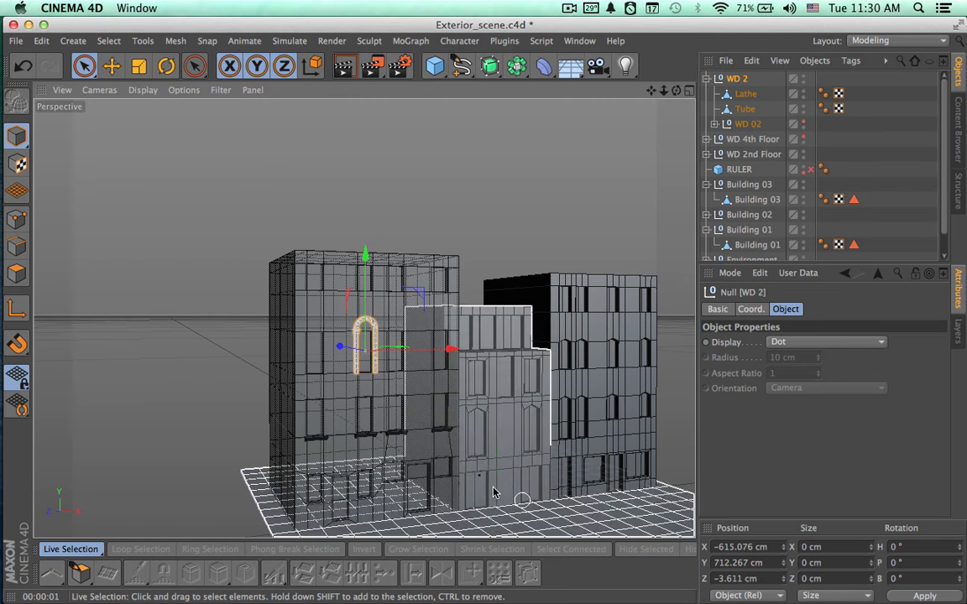
double_click(746, 79)
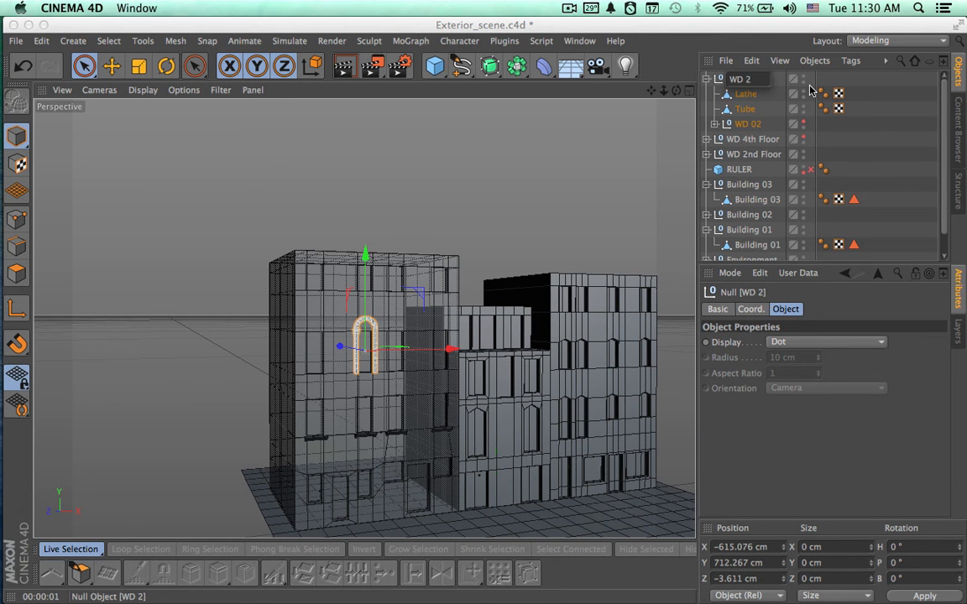
text(WD 3rd Floor)
key(Return)
- Duplicate the capital within the WD 3rd Floor group
click(739, 96)
key(o)
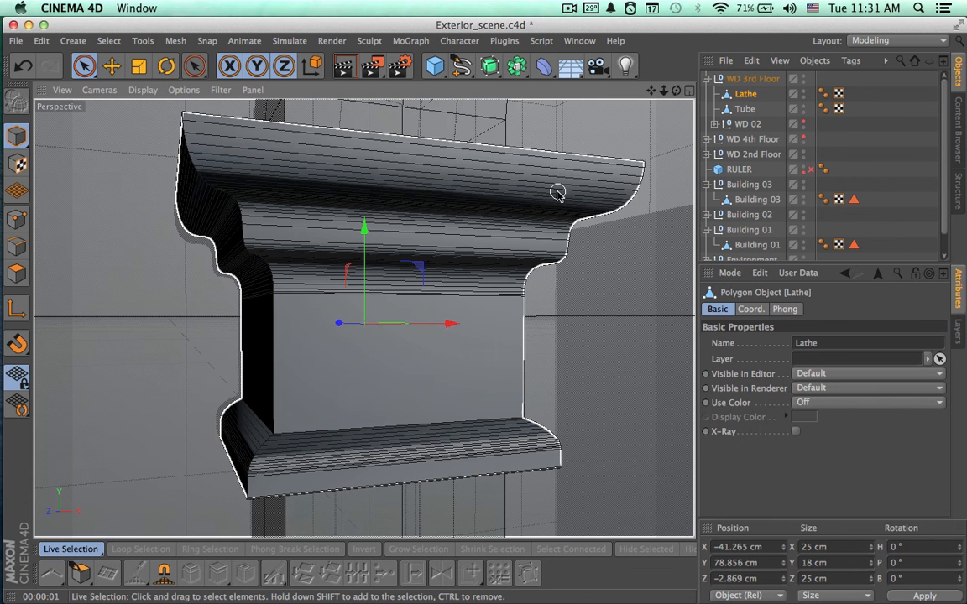
alt+right_drag(570, 202, 585, 321)
alt+middle_drag(585, 322, 295, 326)
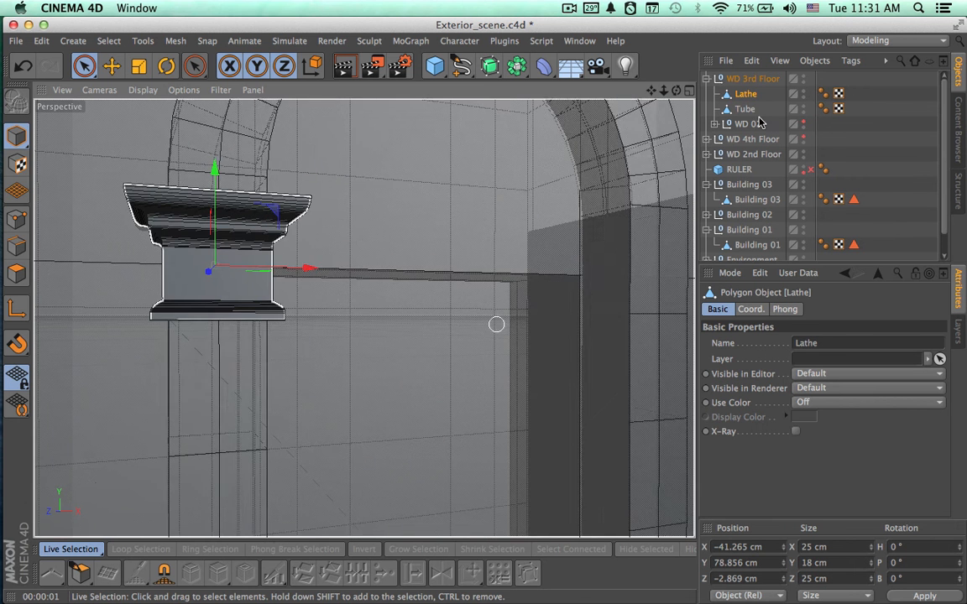
mouse_move(745, 95)
ctrl+mouse_down()
mouse_move(744, 85)
mouse_move(746, 99)
ctrl+mouse_up()
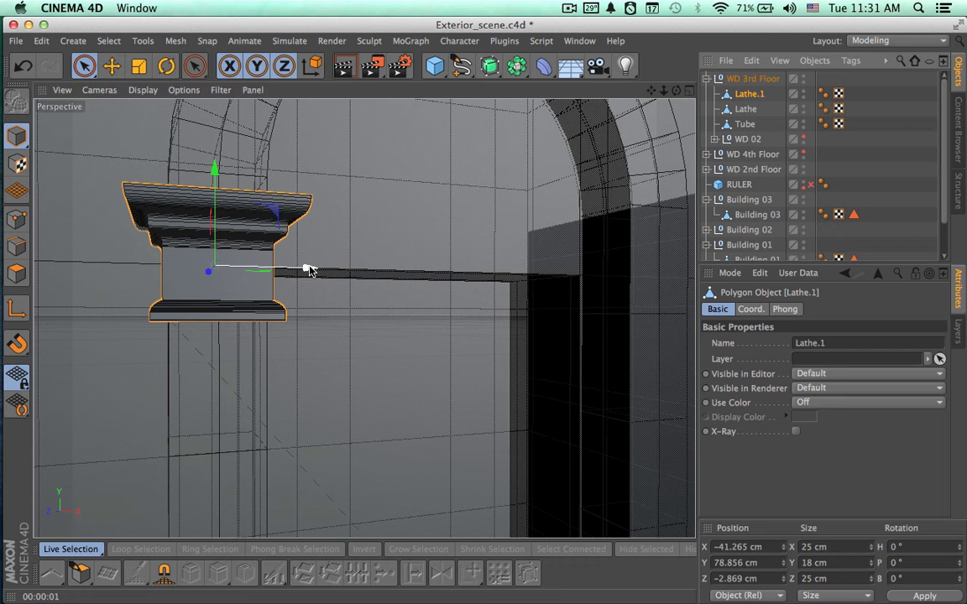
- Move the duplicate capital along X onto the window's opposite column, to about 40.7 cm
drag(307, 270, 632, 276)
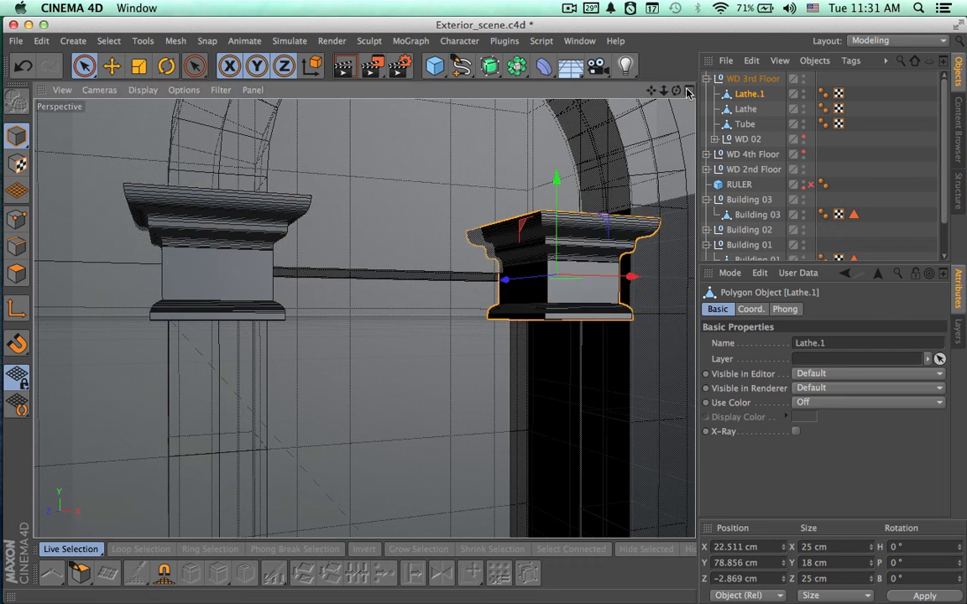
click(689, 90)
click(689, 90)
alt+middle_drag(432, 211, 112, 220)
drag(550, 328, 615, 332)
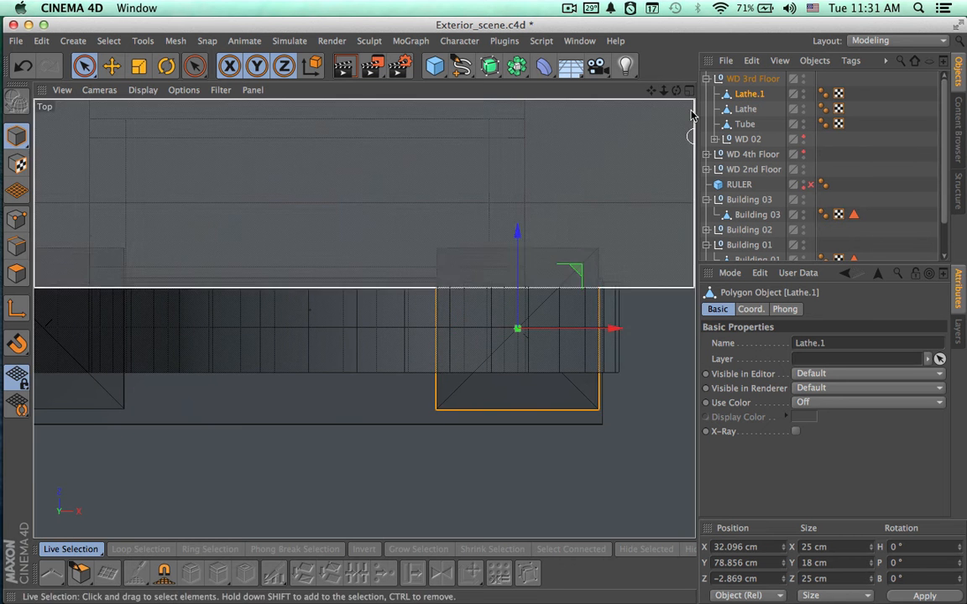
click(689, 90)
click(689, 319)
drag(596, 295, 623, 295)
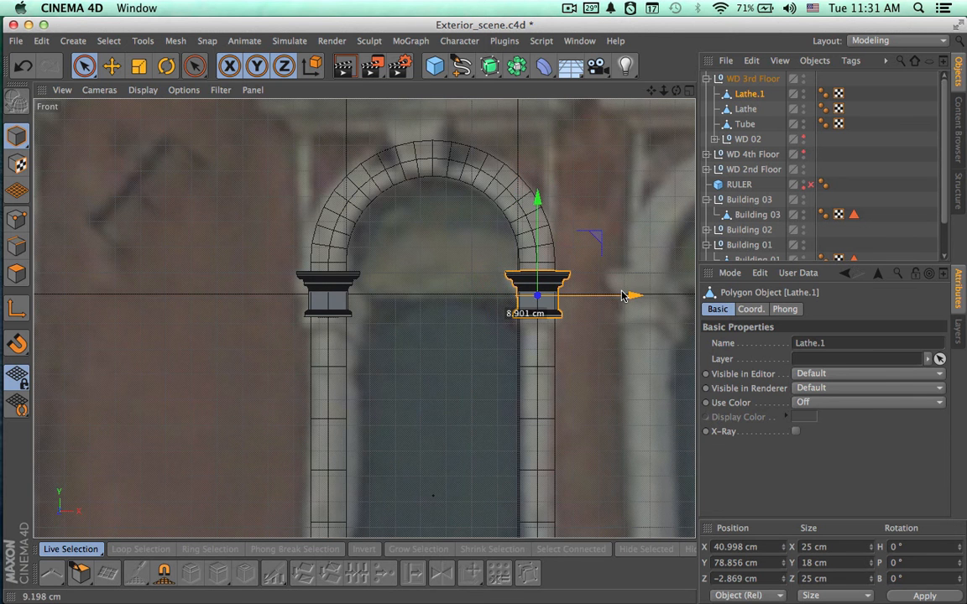
scroll(628, 318, up, 5)
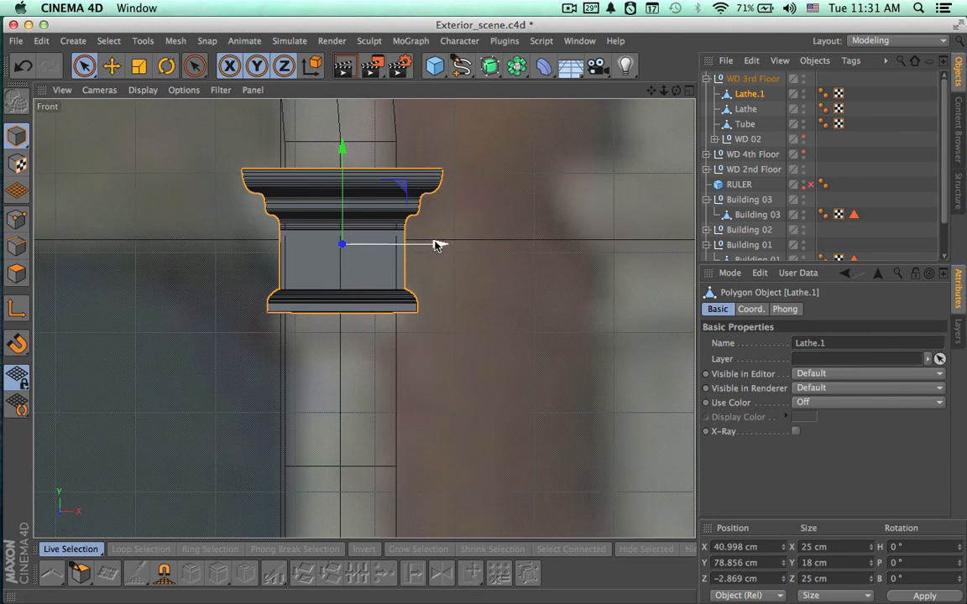
drag(436, 244, 432, 244)
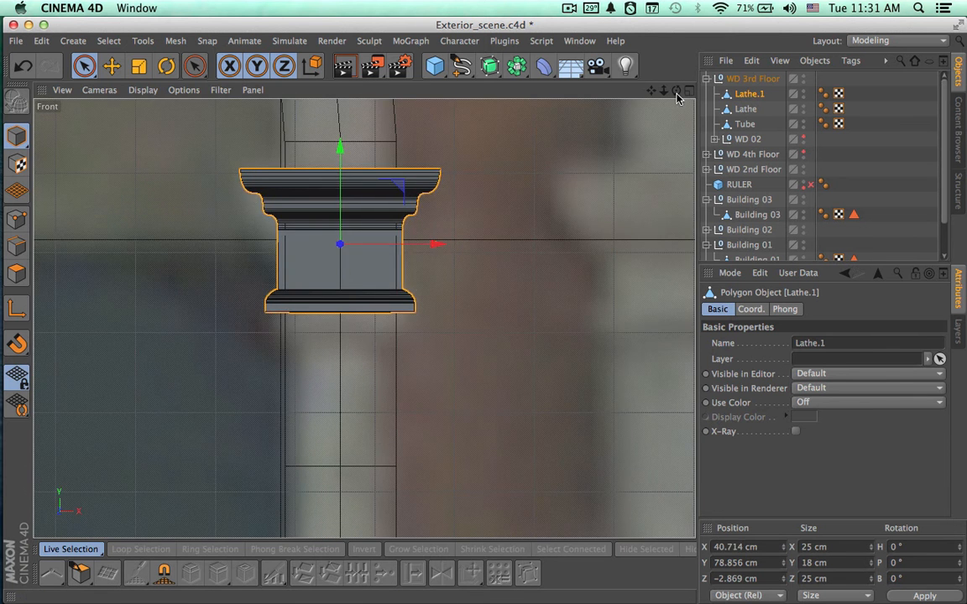
- Return to the perspective view and make the WD 02 group visible again to show the frame in context
click(690, 91)
click(356, 90)
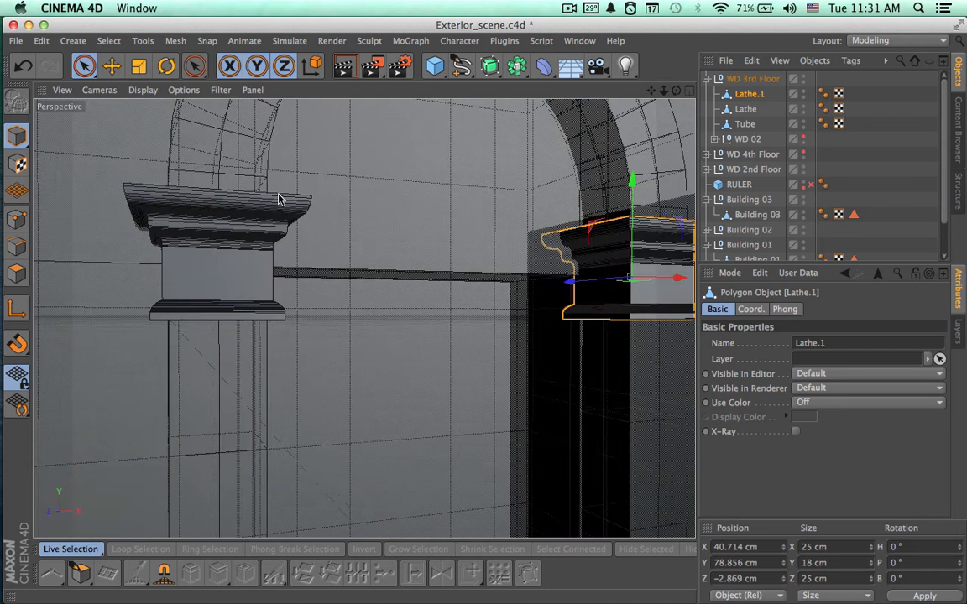
scroll(432, 272, down, 8)
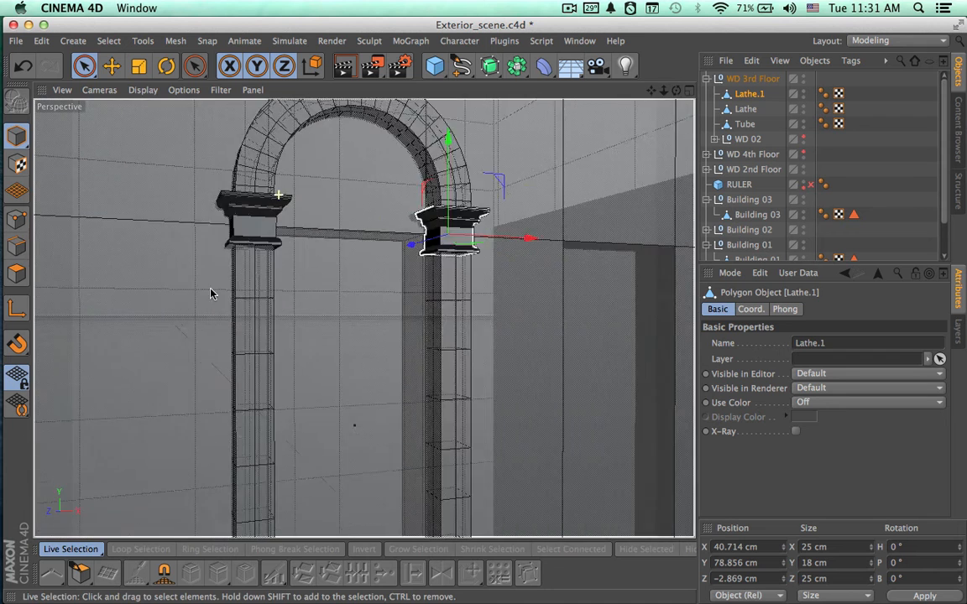
alt+right_drag(154, 293, 94, 296)
alt+middle_drag(250, 354, 268, 279)
click(803, 138)
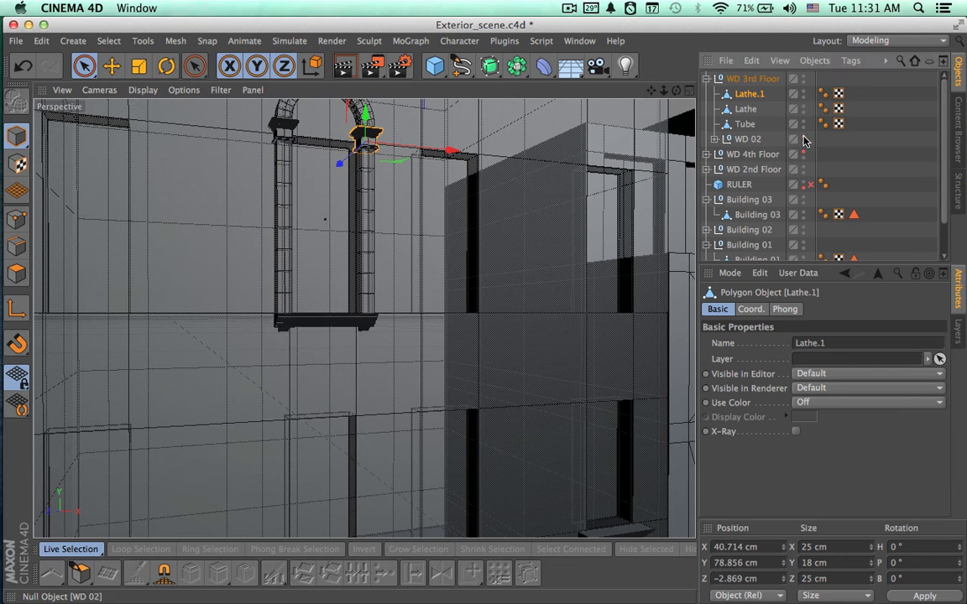
alt+drag(585, 268, 522, 319)
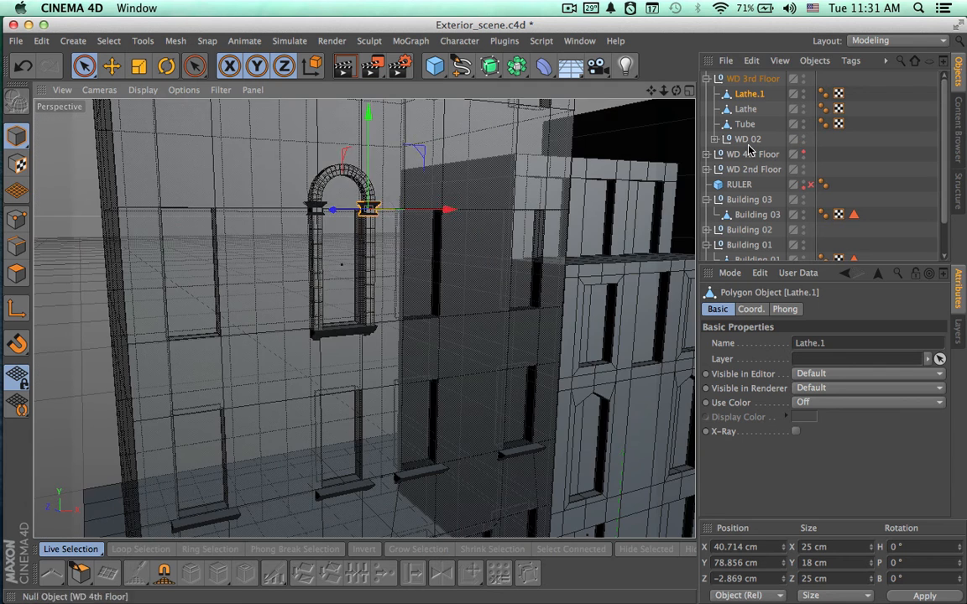
- Collapse the WD 3rd Floor group and render the perspective view to check the complete window frame
click(751, 79)
click(708, 79)
alt+drag(546, 253, 547, 259)
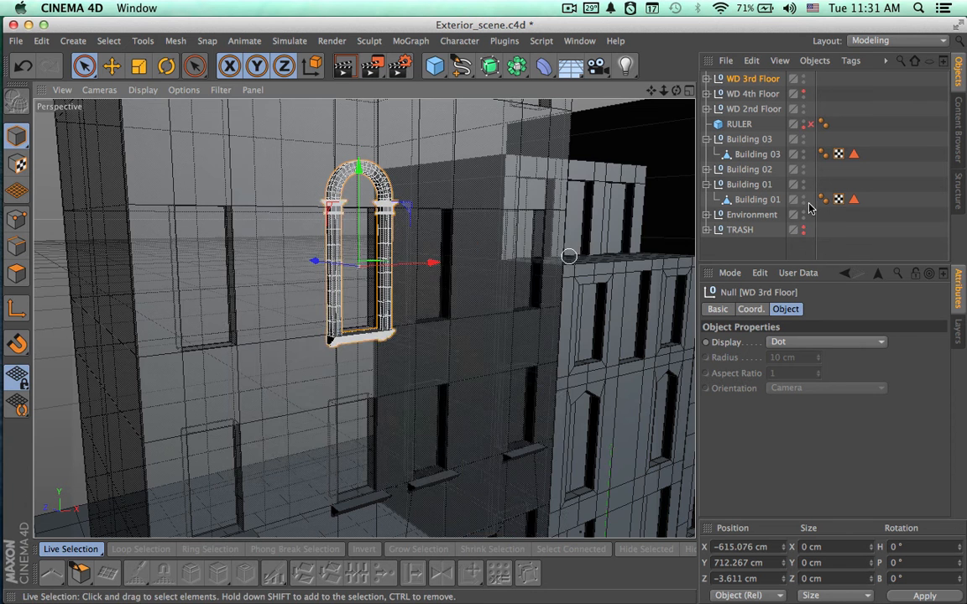
key(ctrl+r)
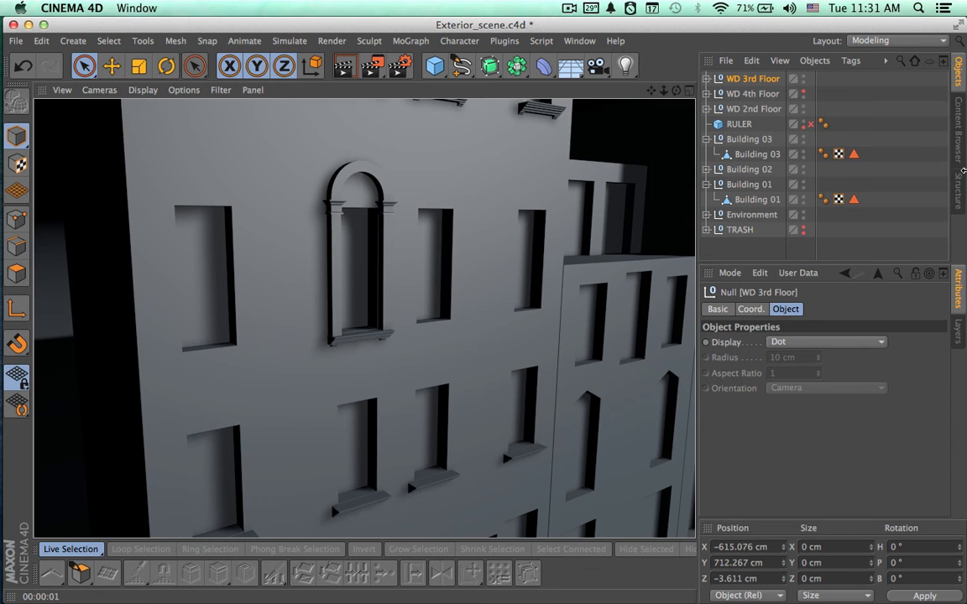
- Switch to Google Earth and compare the arched window's proportions and capital height with the facade photo
key(super+Tab)
key(super+Tab)
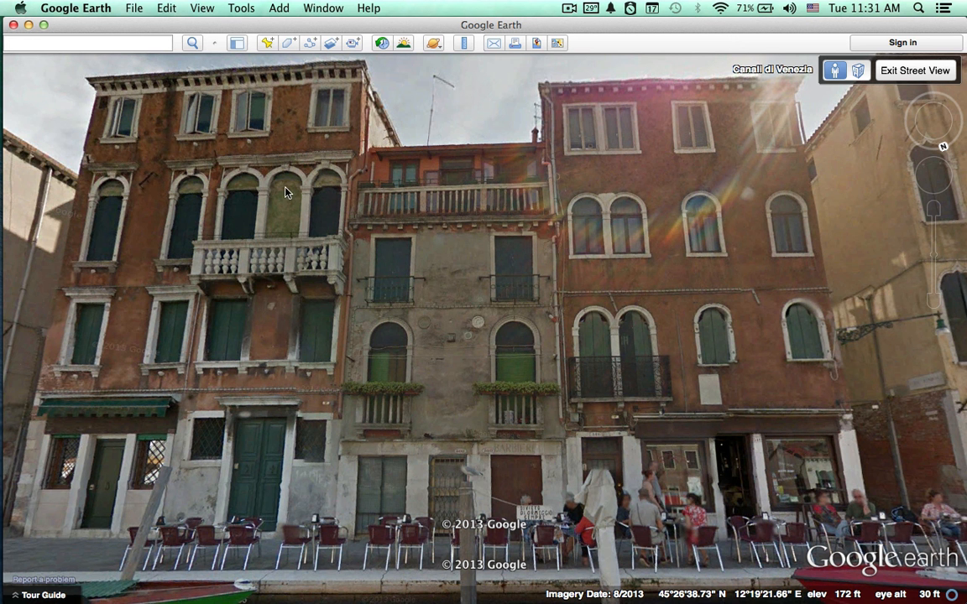
key(super+Tab)
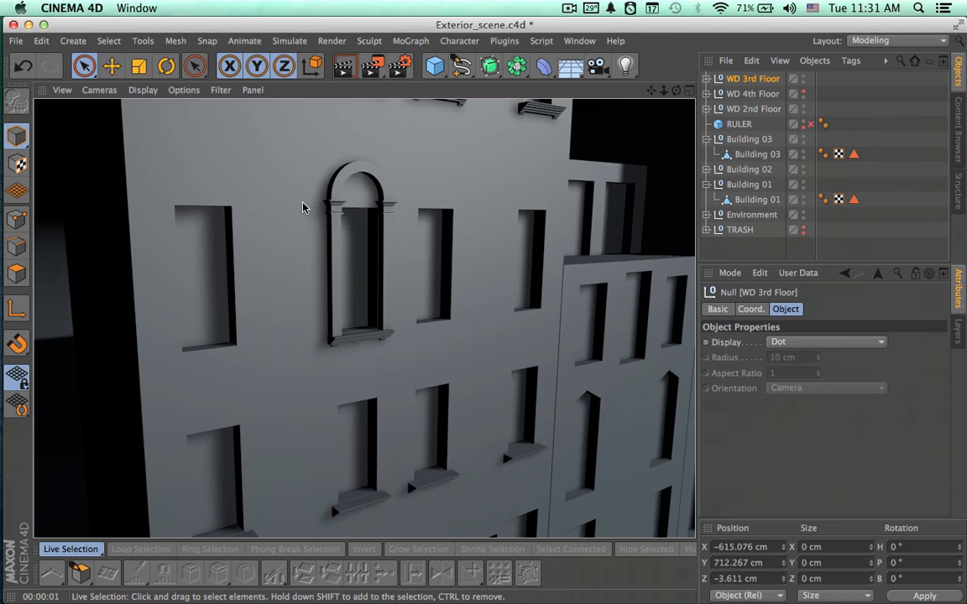
key(super+Tab)
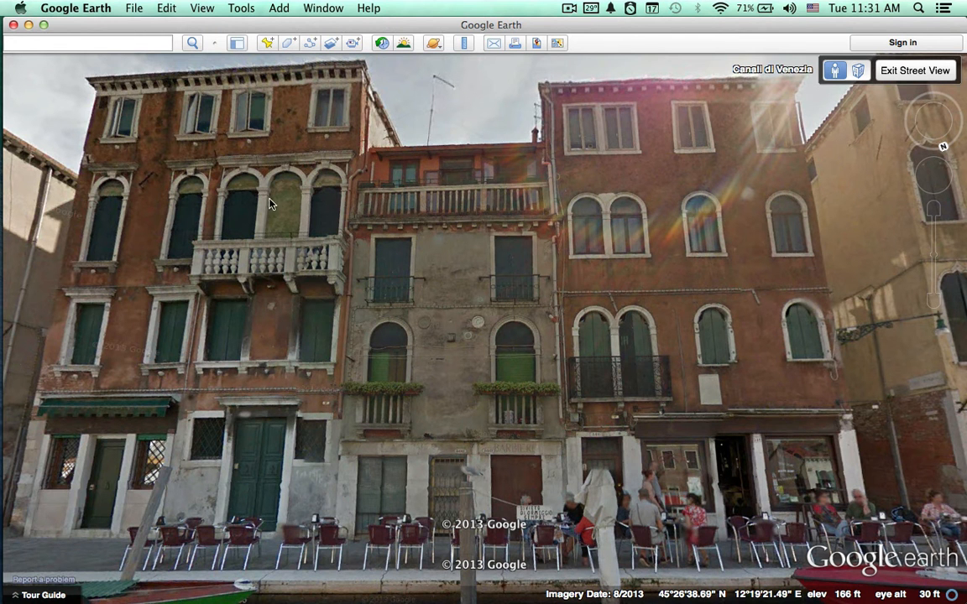
key(super+Tab)
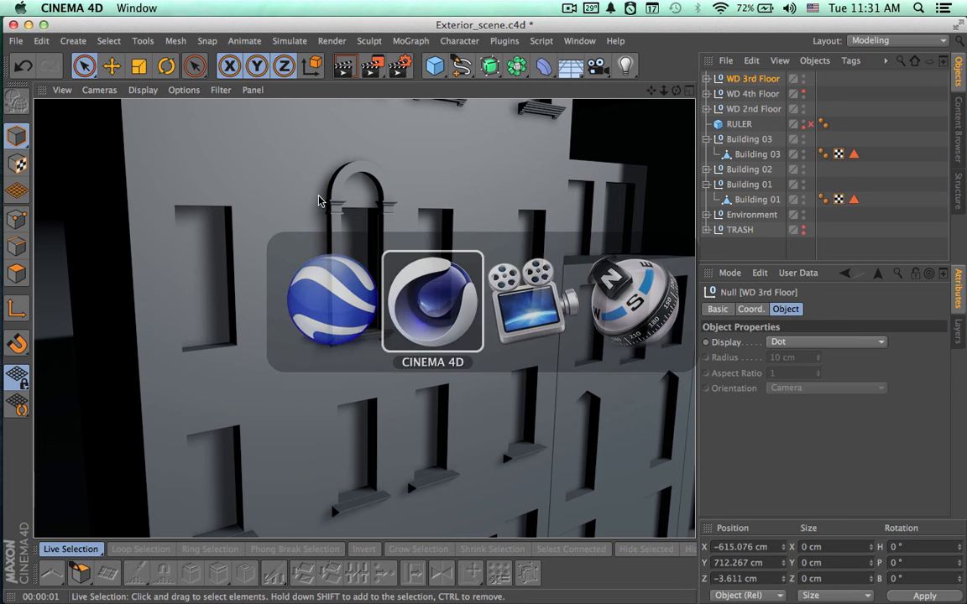
- Select both capitals in the WD 3rd Floor group and lower them to about Y 783.2 cm
click(707, 78)
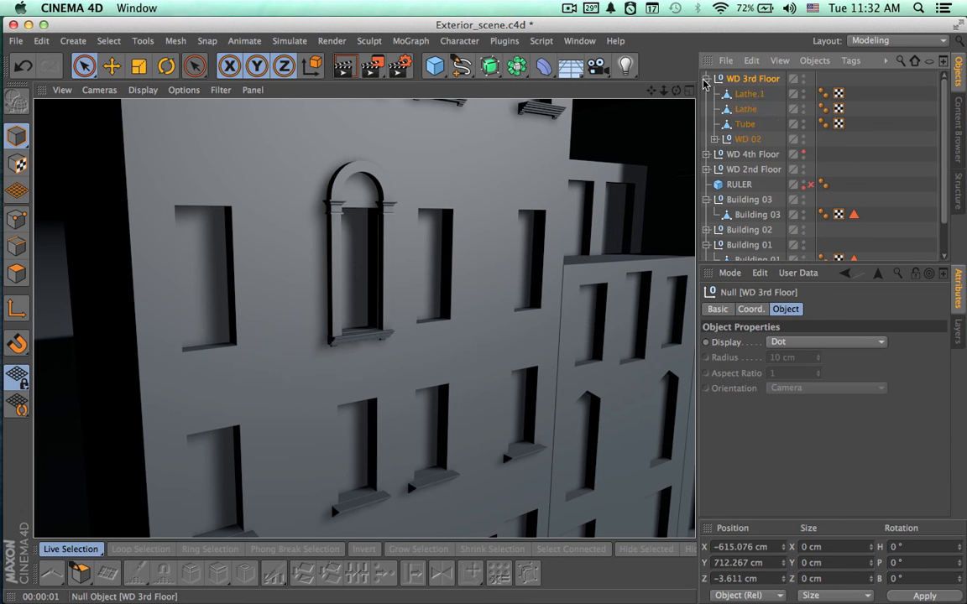
click(749, 93)
ctrl+click(746, 108)
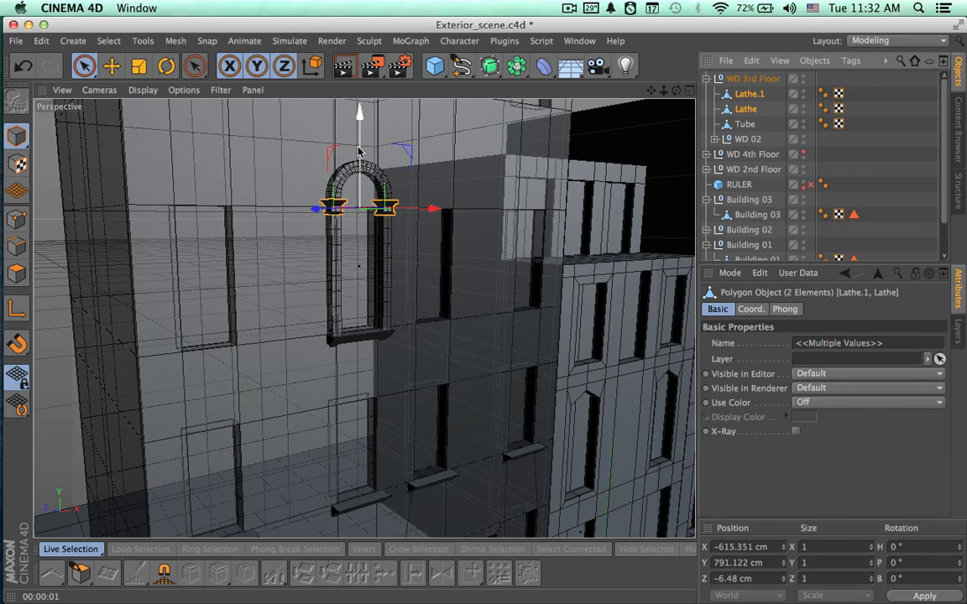
drag(358, 151, 358, 153)
- Compare the lowered capitals with the Google Earth photo and render a wider perspective of the facades
key(super+Tab)
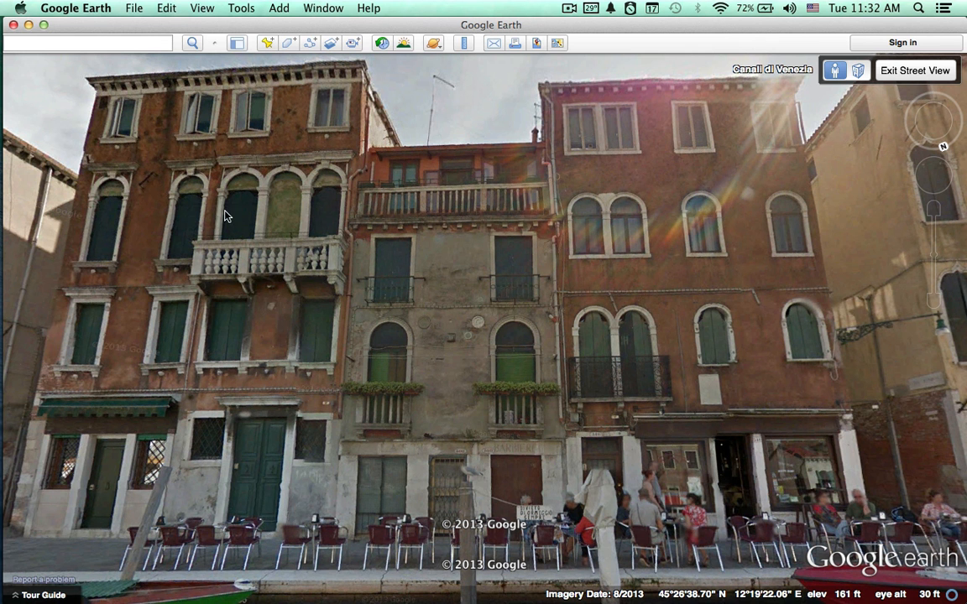
key(super+Tab)
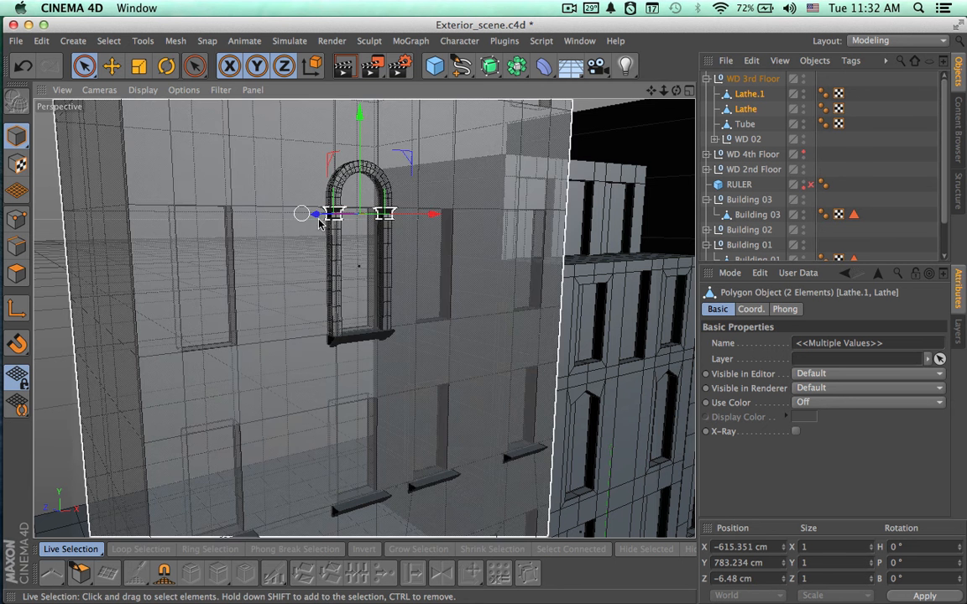
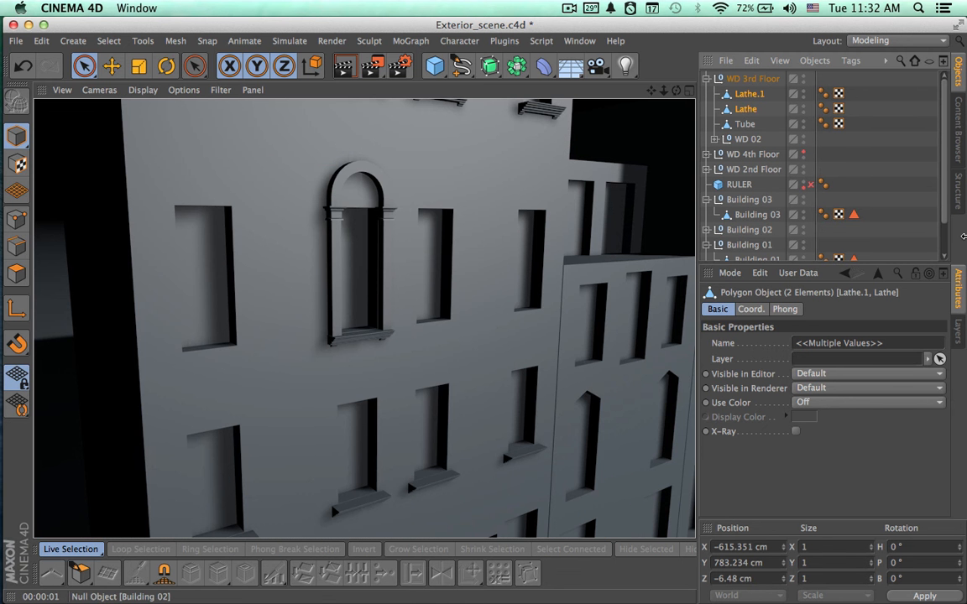
alt+drag(628, 375, 466, 340)
key(ctrl+r)
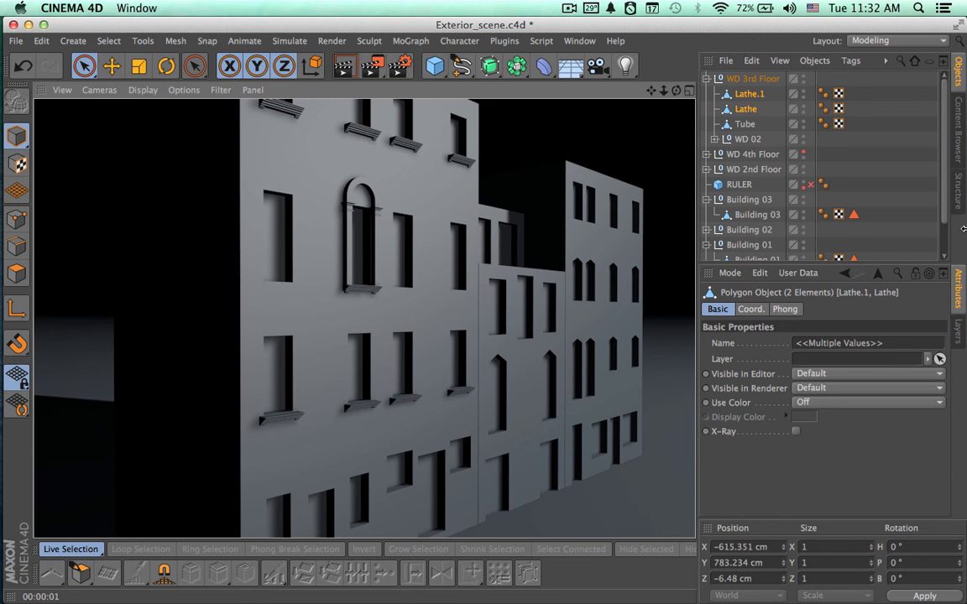
- Collapse the WD 3rd Floor group and rename it WD 3rd A
click(740, 79)
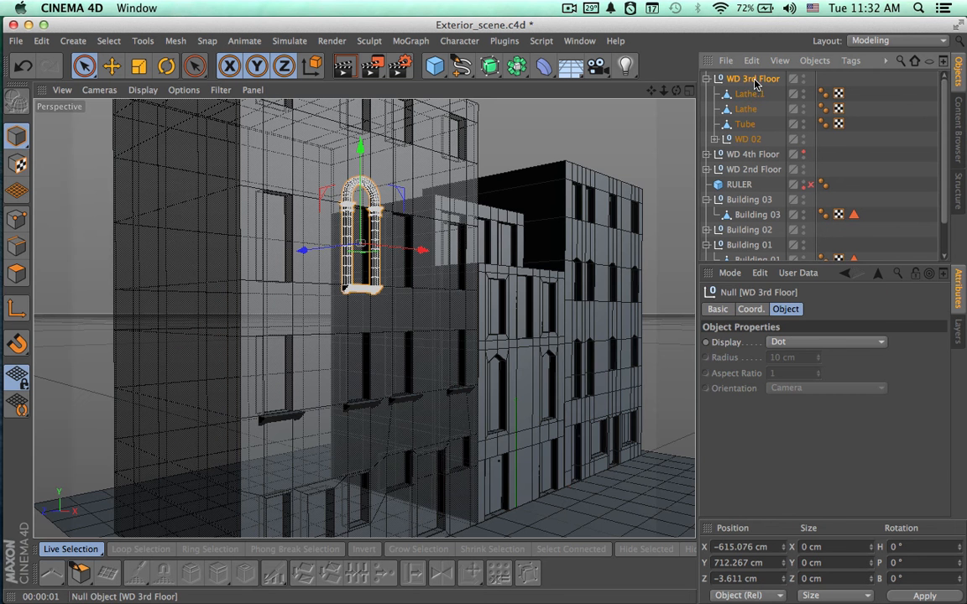
click(706, 155)
click(706, 156)
click(706, 79)
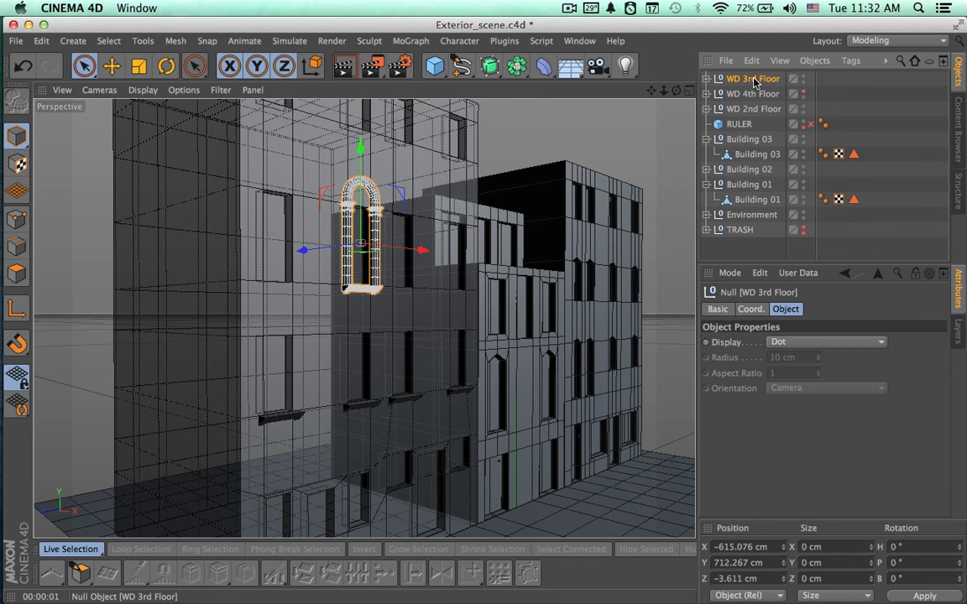
double_click(754, 80)
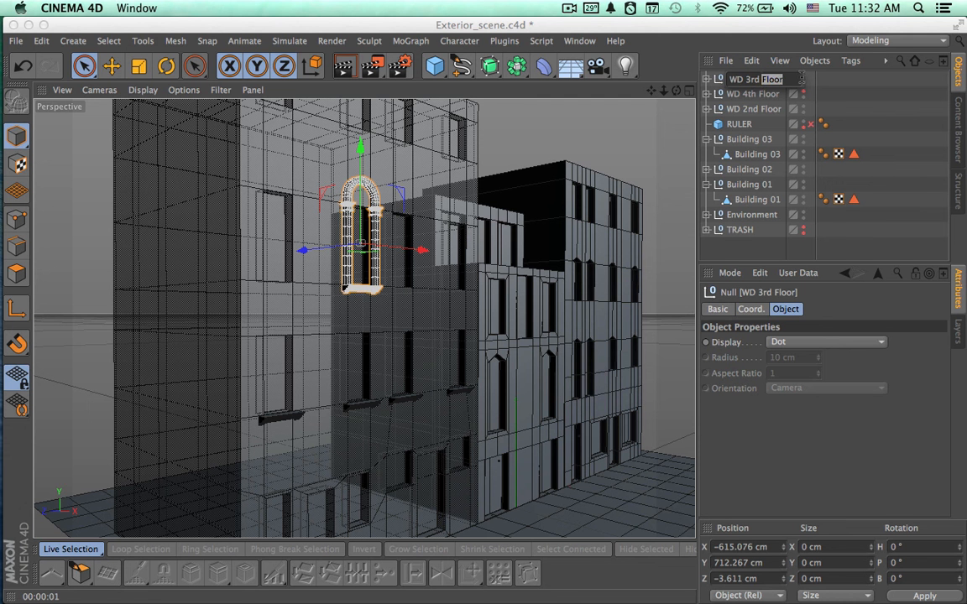
key(Return)
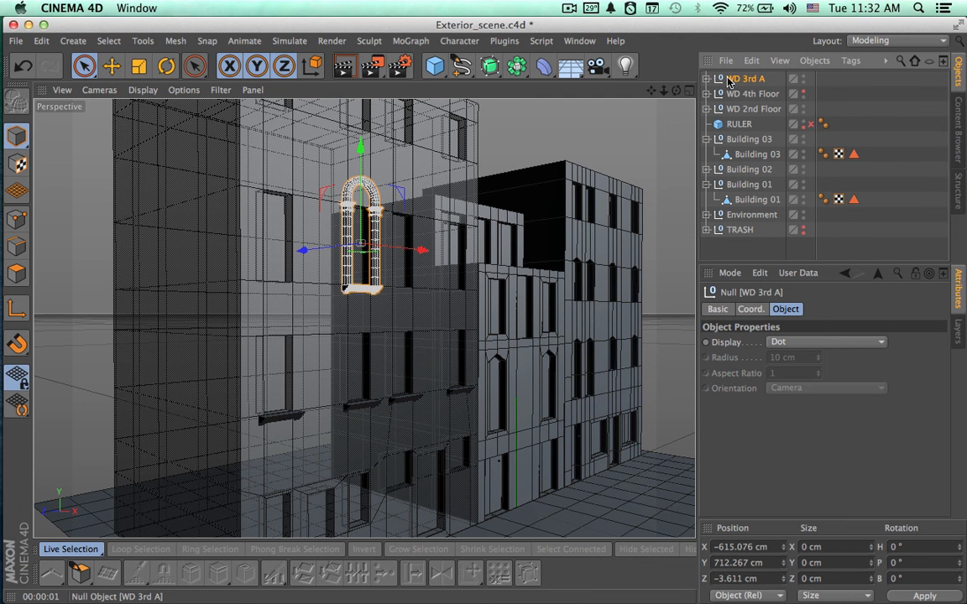
- Frame the third-floor windows in the Front view and duplicate the WD 3rd A group
click(687, 90)
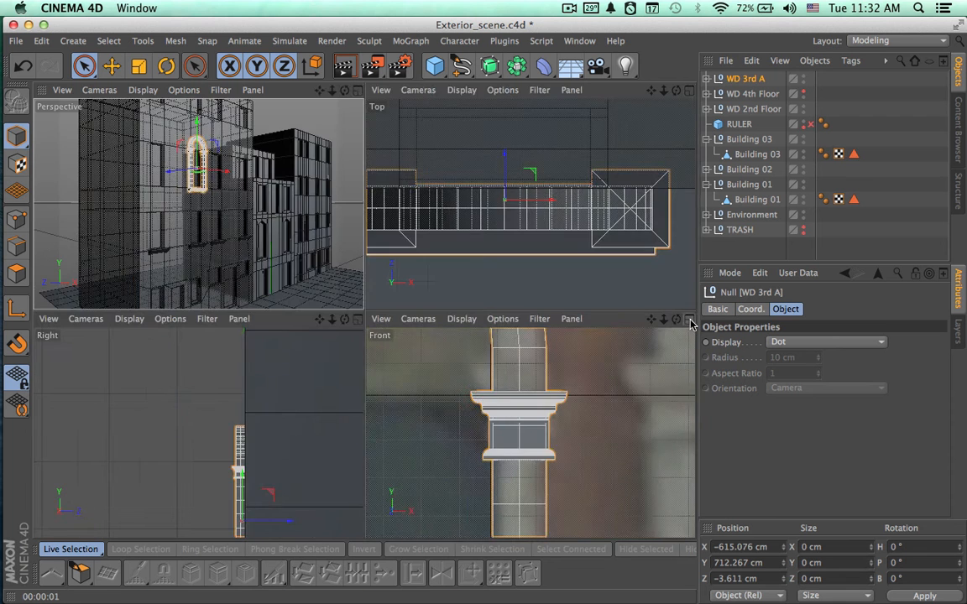
click(689, 320)
scroll(580, 356, down, 8)
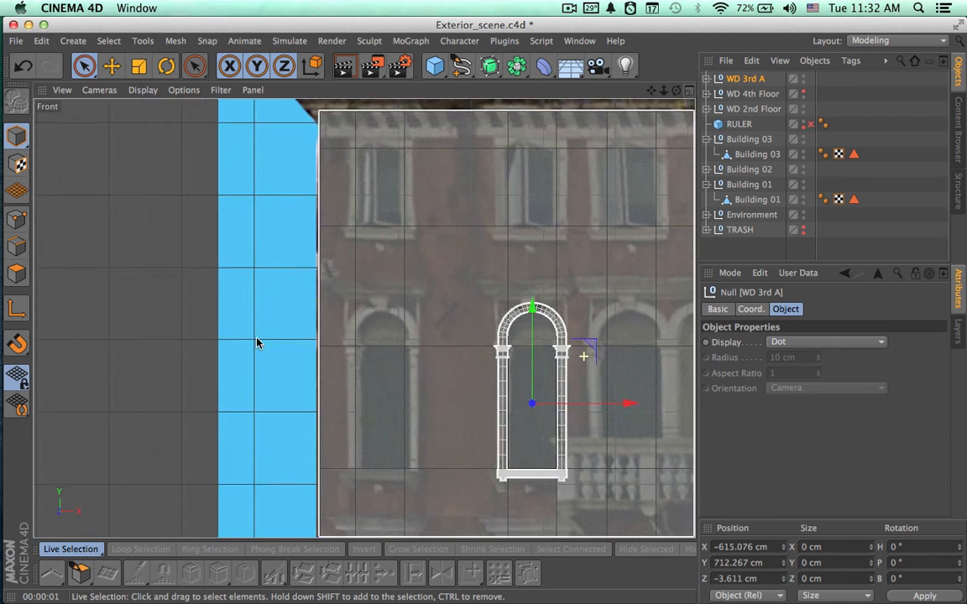
scroll(314, 359, up, 4)
alt+middle_drag(361, 352, 330, 328)
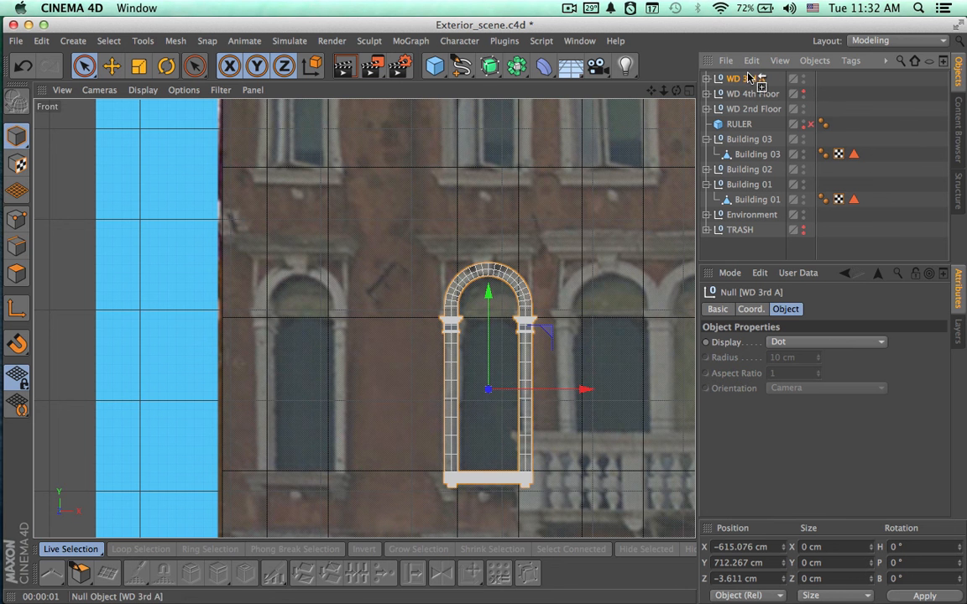
ctrl+drag(750, 77, 751, 83)
- Move the WD 3rd A group along X to about -825.4 cm, over the leftmost third-floor window in the photo
click(747, 94)
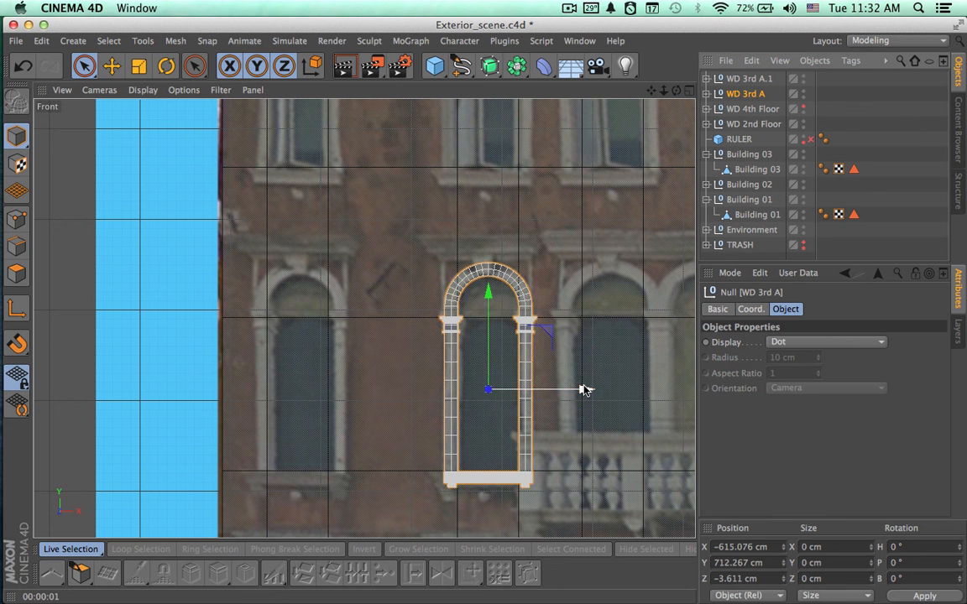
drag(582, 388, 391, 390)
scroll(310, 390, up, 6)
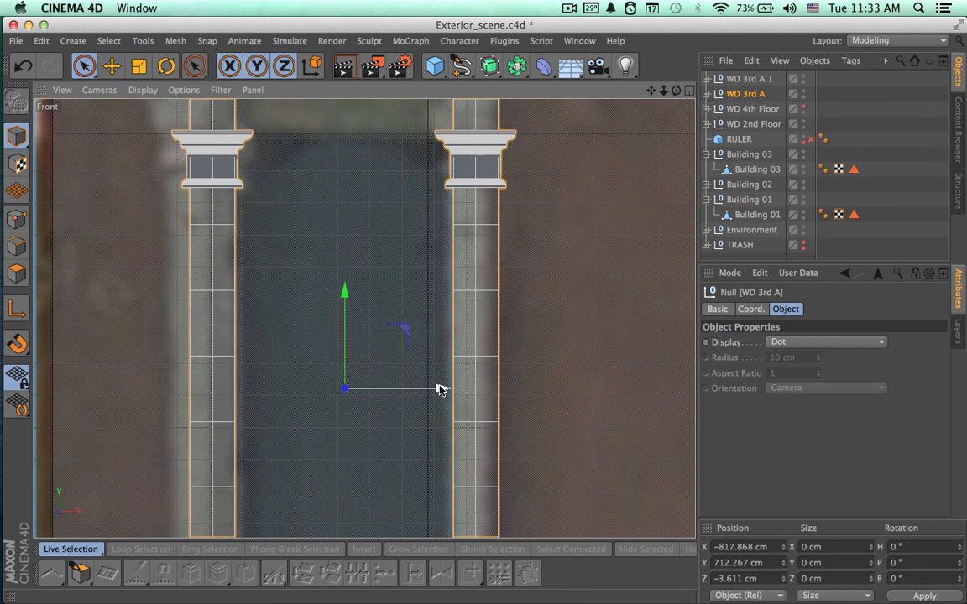
drag(438, 389, 416, 389)
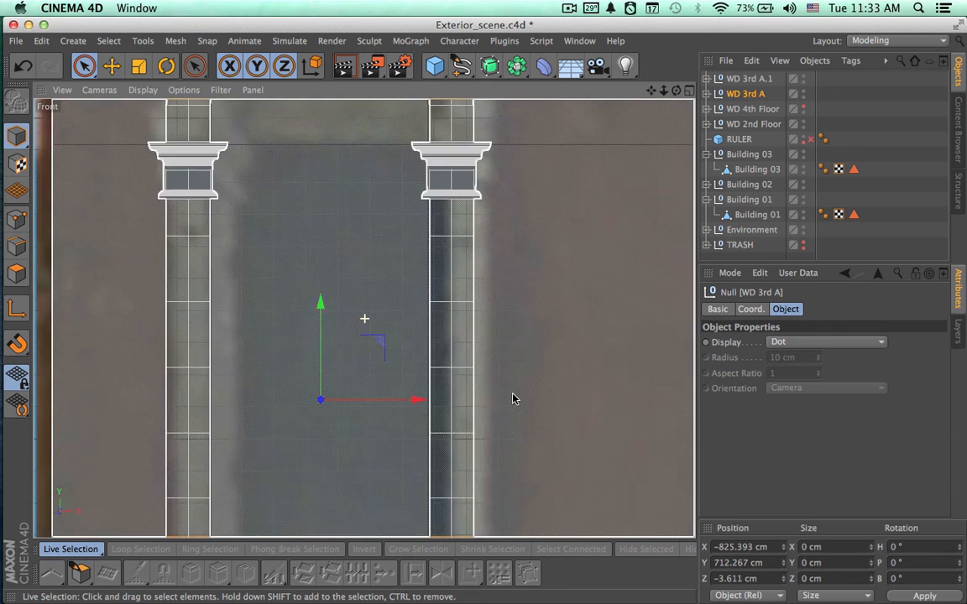
- Rename the duplicated window group WD 3rd B
scroll(419, 389, down, 4)
alt+middle_drag(429, 391, 336, 361)
double_click(742, 79)
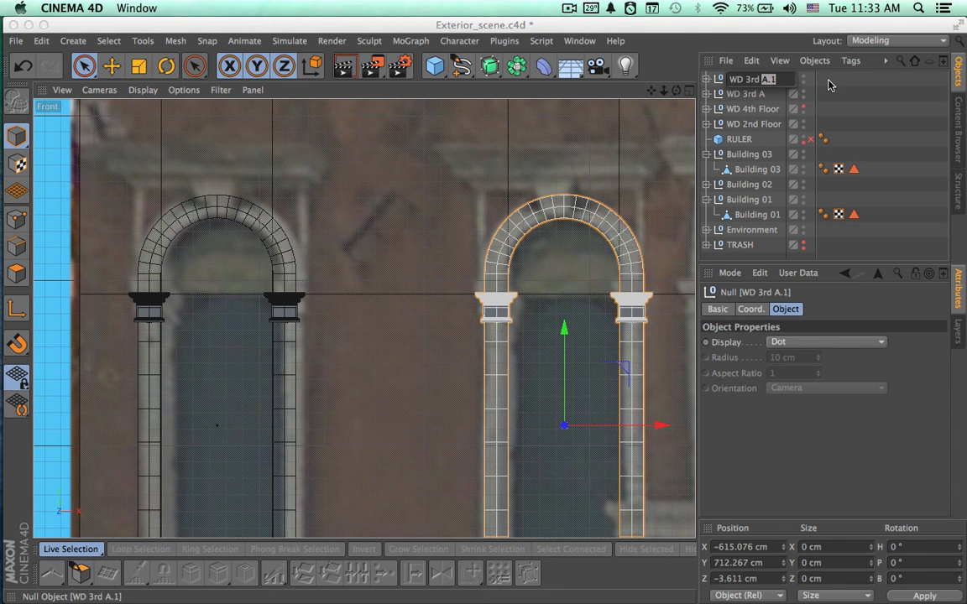
text(WD 3rd B)
key(Return)
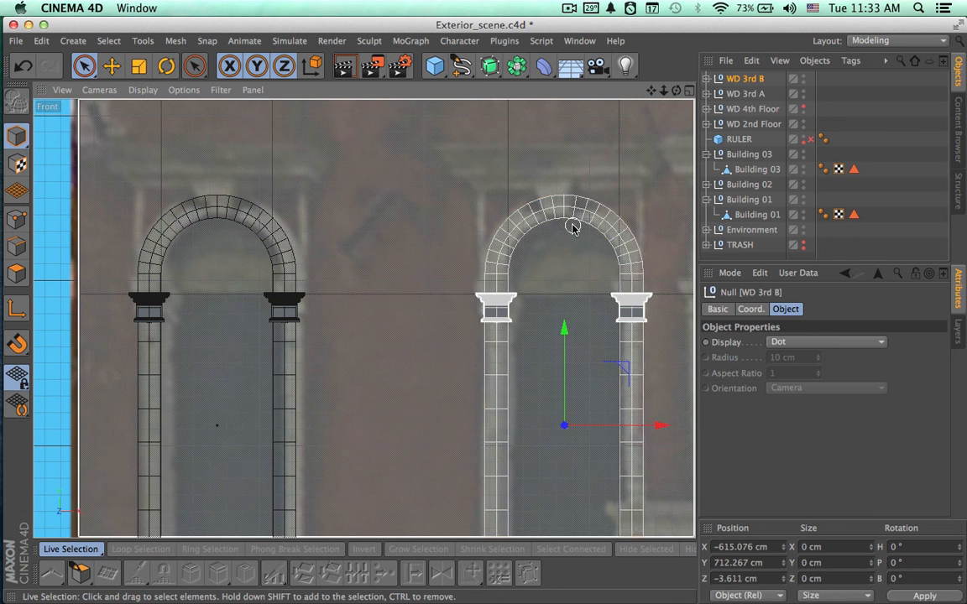
- Duplicate the WD 3rd B window group and rename the copy WD 3rd C
alt+middle_drag(574, 223, 454, 241)
scroll(454, 241, down, 4)
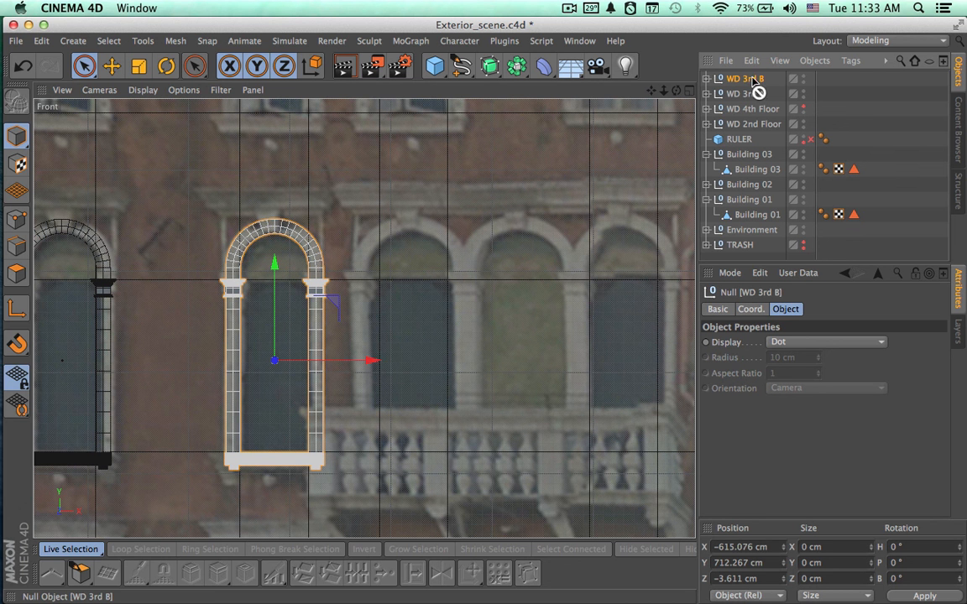
ctrl+drag(755, 78, 754, 78)
double_click(753, 80)
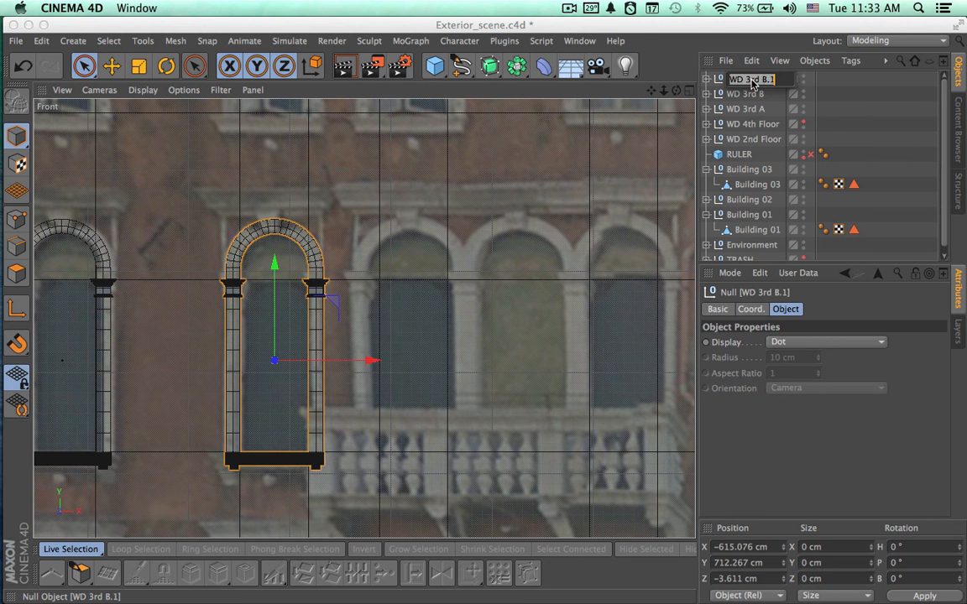
text(C)
key(Return)
- Move the WD 3rd C group along X to about -477.6 cm, over the third-floor window at the start of the balcony
drag(371, 362, 505, 347)
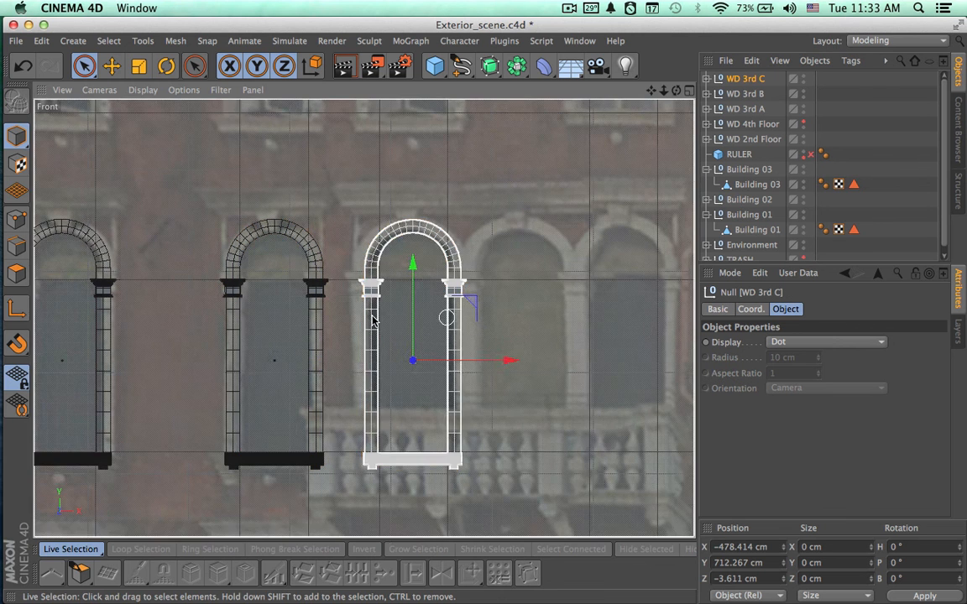
scroll(487, 321, up, 5)
mouse_move(393, 435)
mouse_down()
mouse_move(363, 441)
mouse_move(385, 435)
mouse_up()
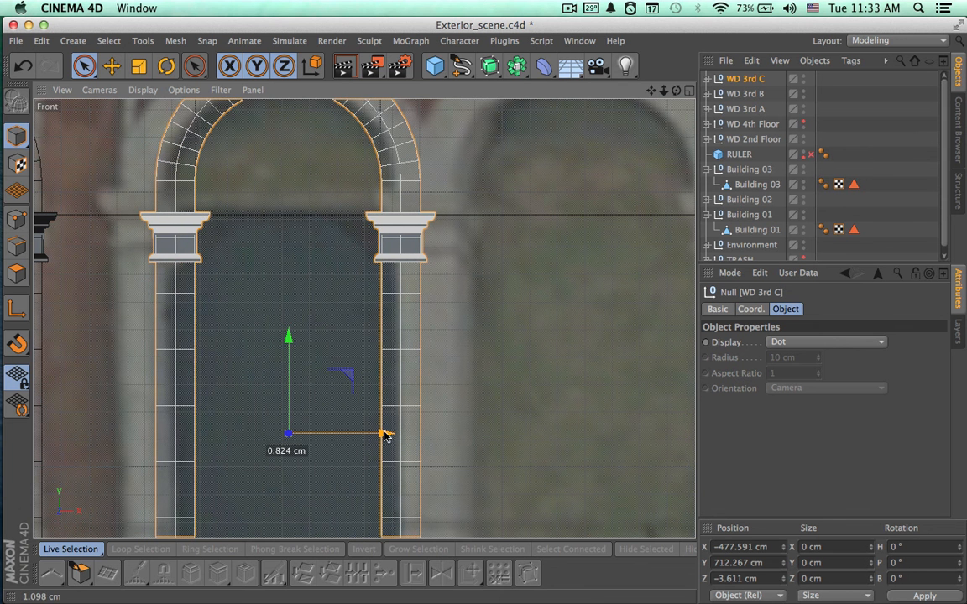
alt+right_drag(496, 370, 391, 371)
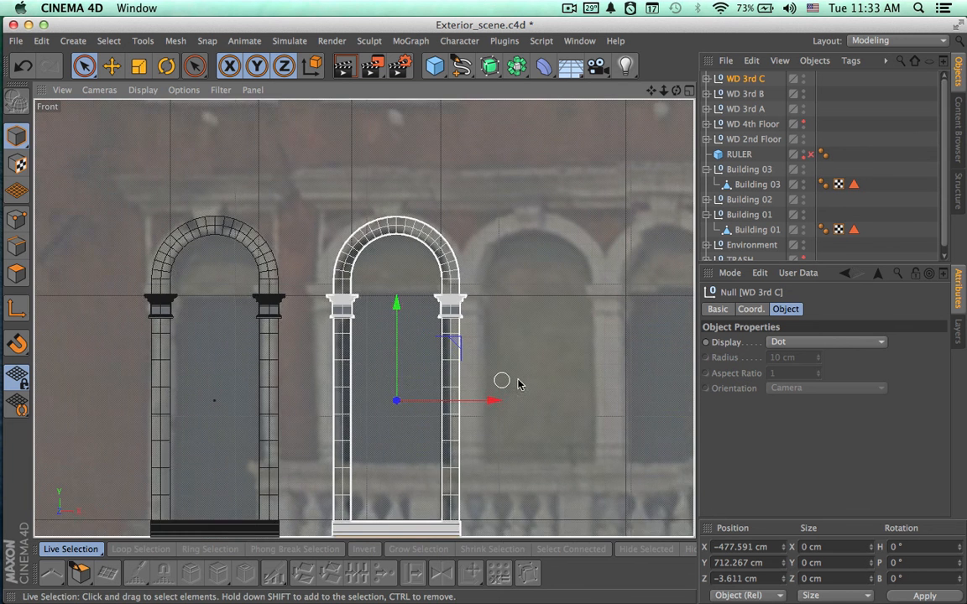
- Duplicate the WD 3rd C group and move the copy along X to about -269.3 cm, over the rightmost third-floor window
alt+middle_drag(518, 381, 427, 380)
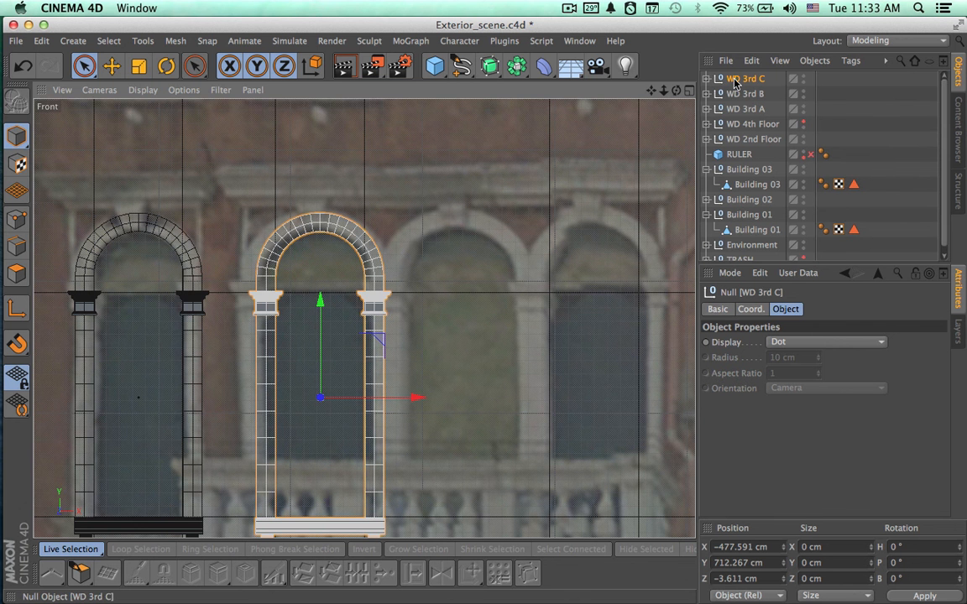
drag(735, 82, 735, 78)
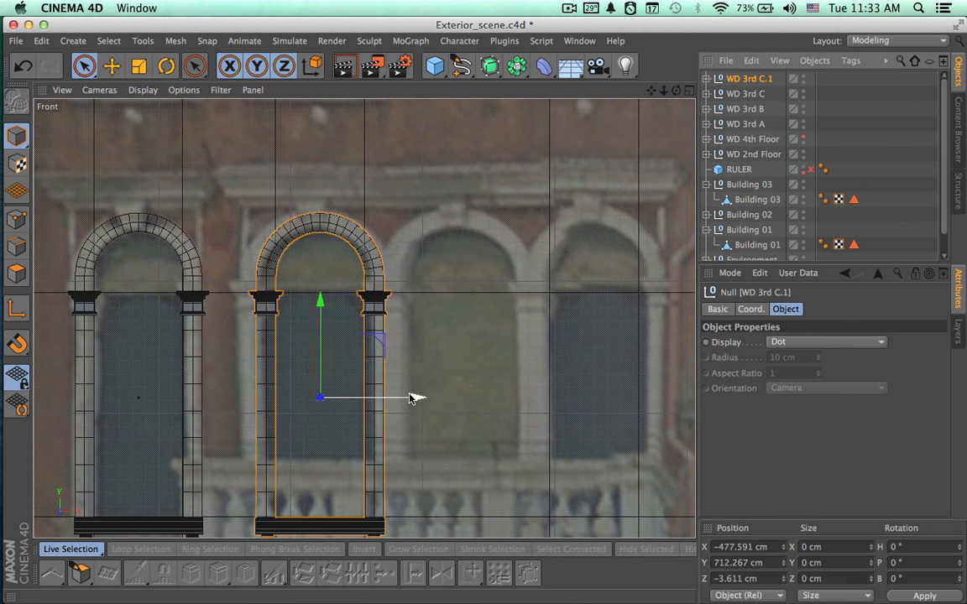
drag(415, 395, 685, 346)
alt+middle_drag(588, 407, 554, 404)
scroll(479, 401, down, 5)
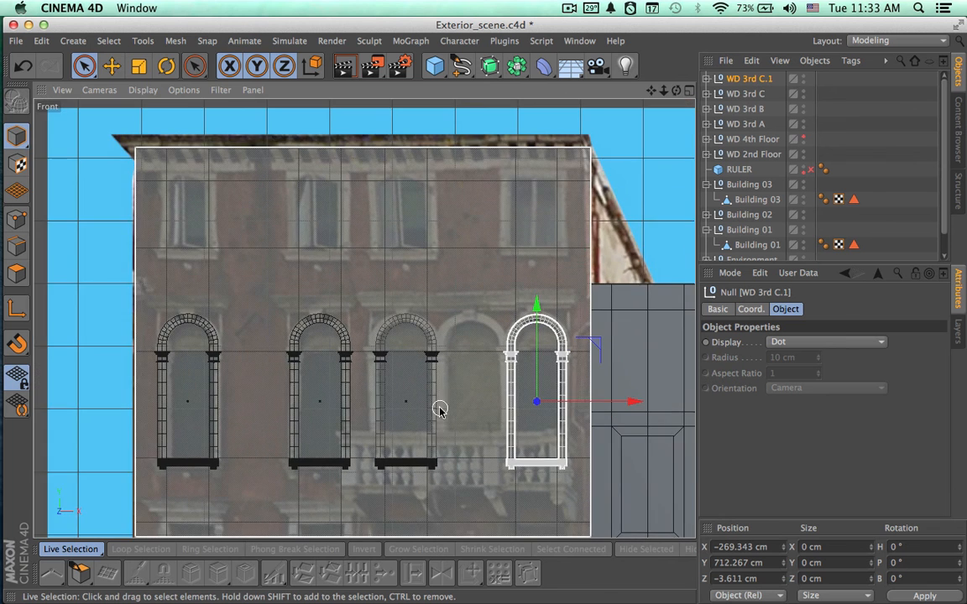
alt+middle_drag(461, 385, 480, 367)
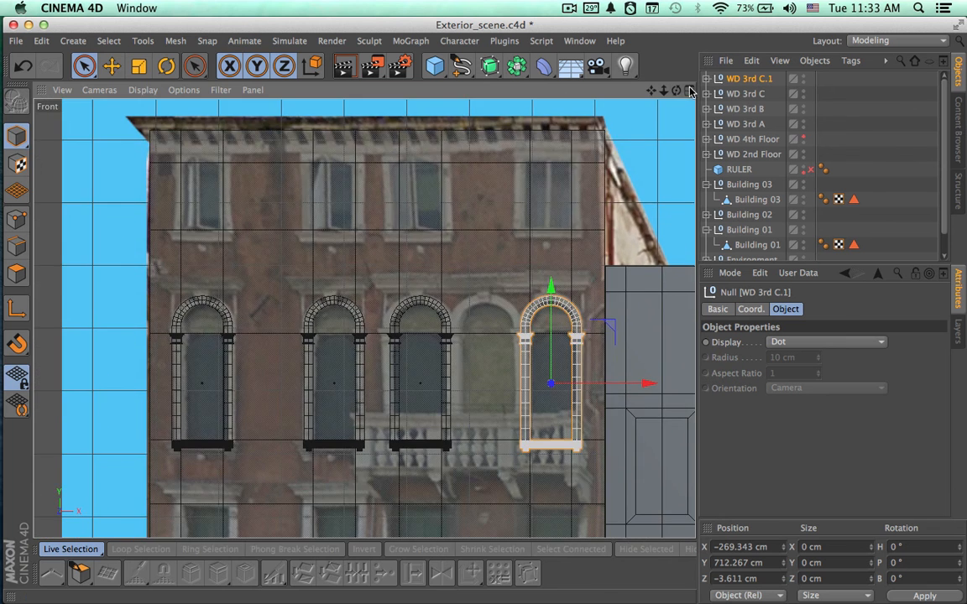
- Render the Perspective view and rename the newest window group WD 3rd D
click(687, 91)
click(356, 91)
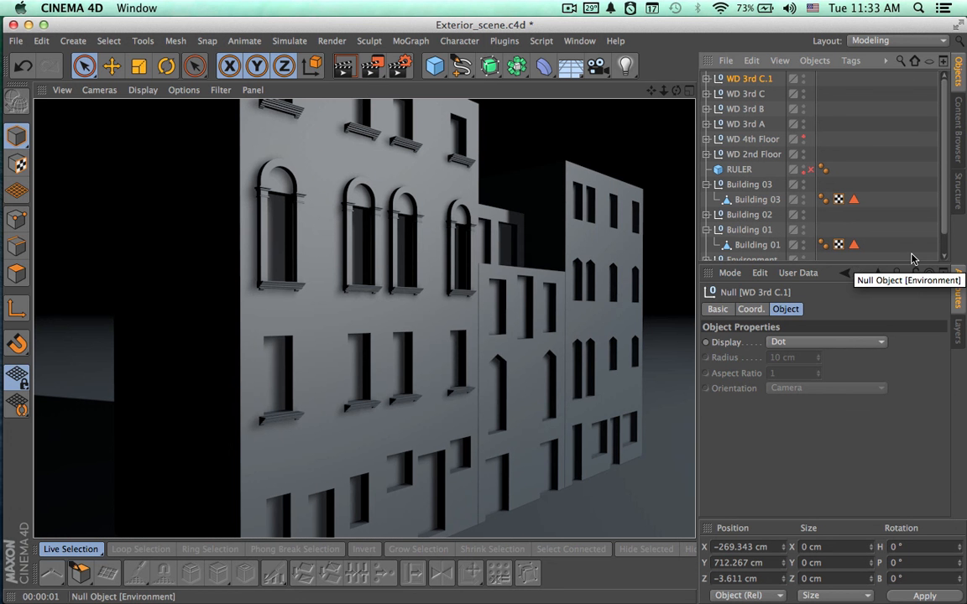
double_click(756, 79)
click(760, 79)
text(D)
key(Return)
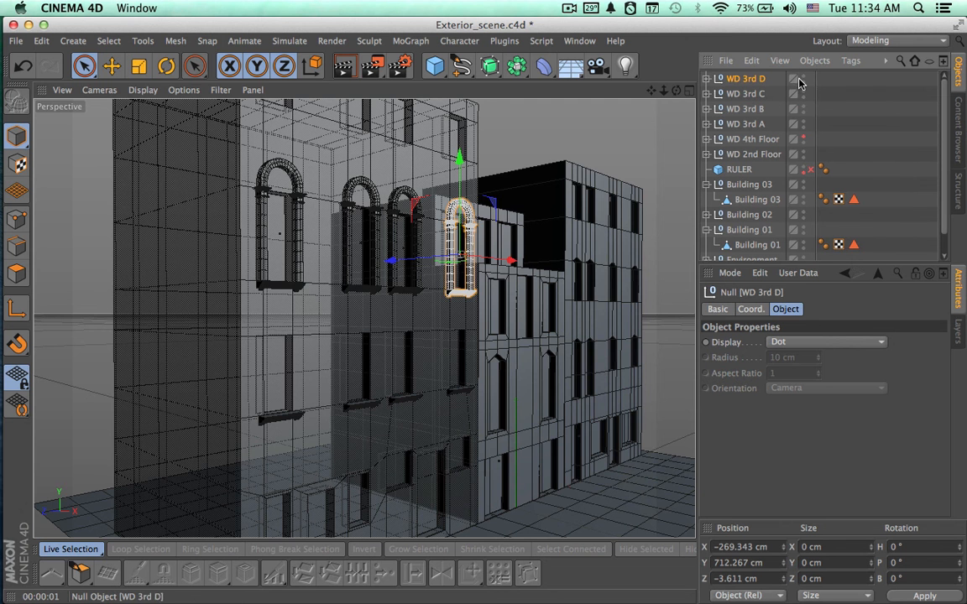
- Check the arched windows on the facade by rendering the Perspective view from two different angles
alt+drag(592, 291, 474, 290)
key(super+r)
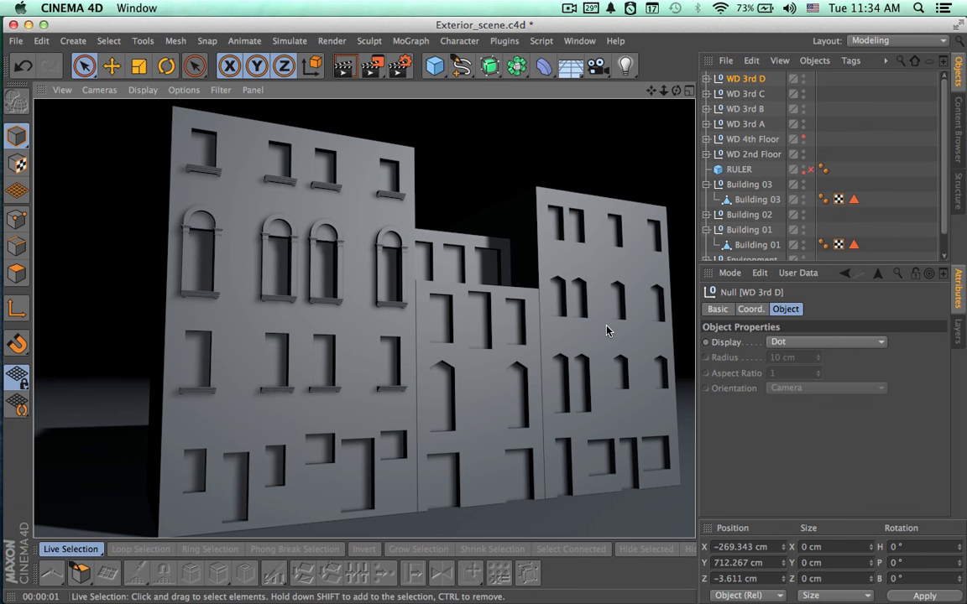
alt+drag(561, 360, 492, 394)
key(ctrl+r)
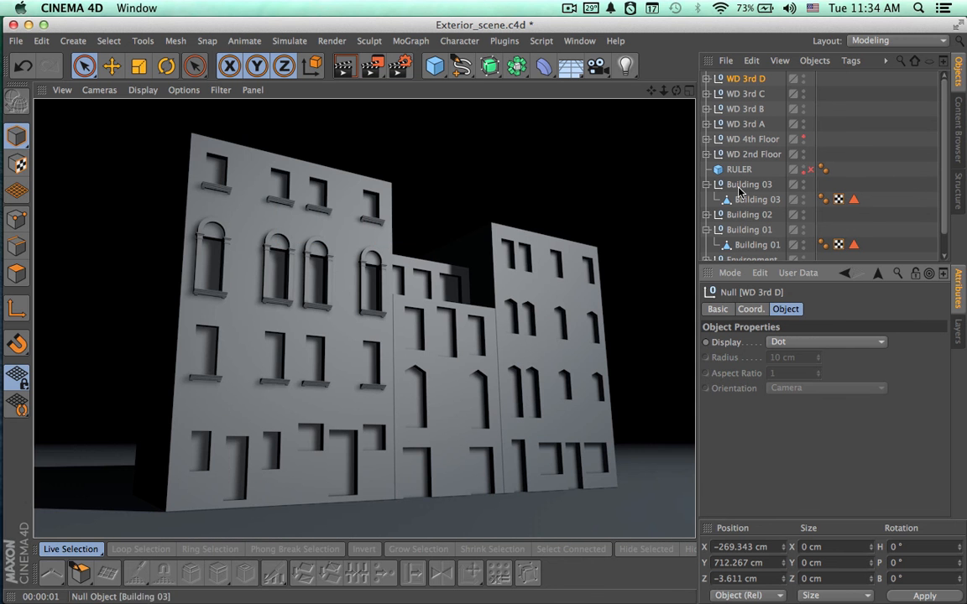
- Group WD 3rd A through WD 3rd D under one null and name it WD 3rd Floor
click(740, 79)
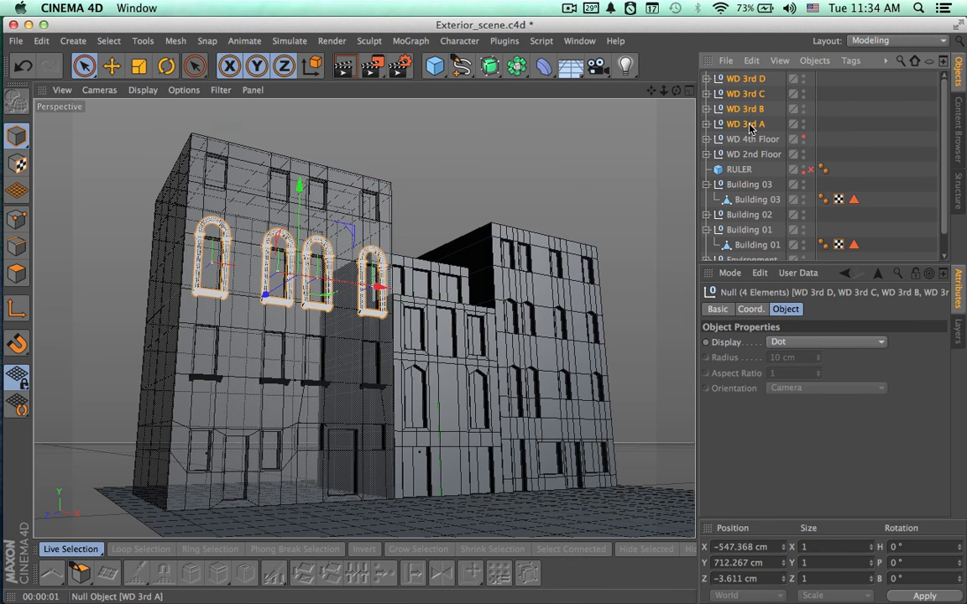
key(alt+g)
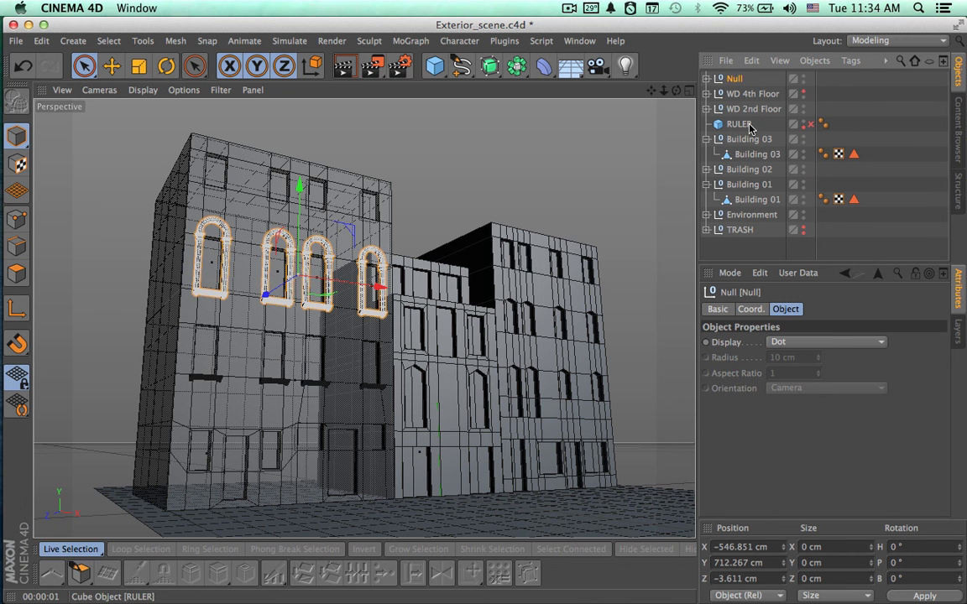
double_click(734, 95)
key(super+c)
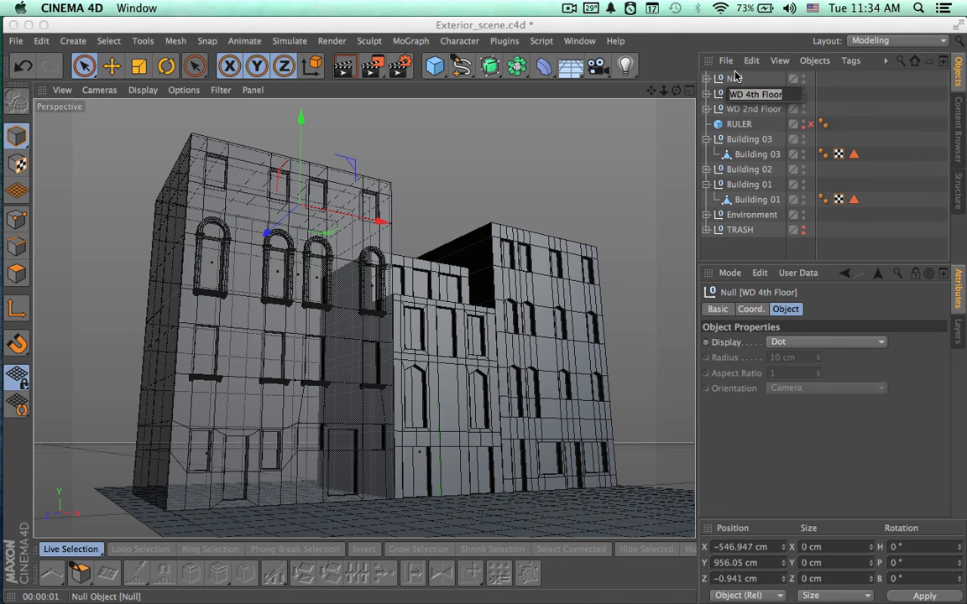
double_click(734, 79)
key(super+v)
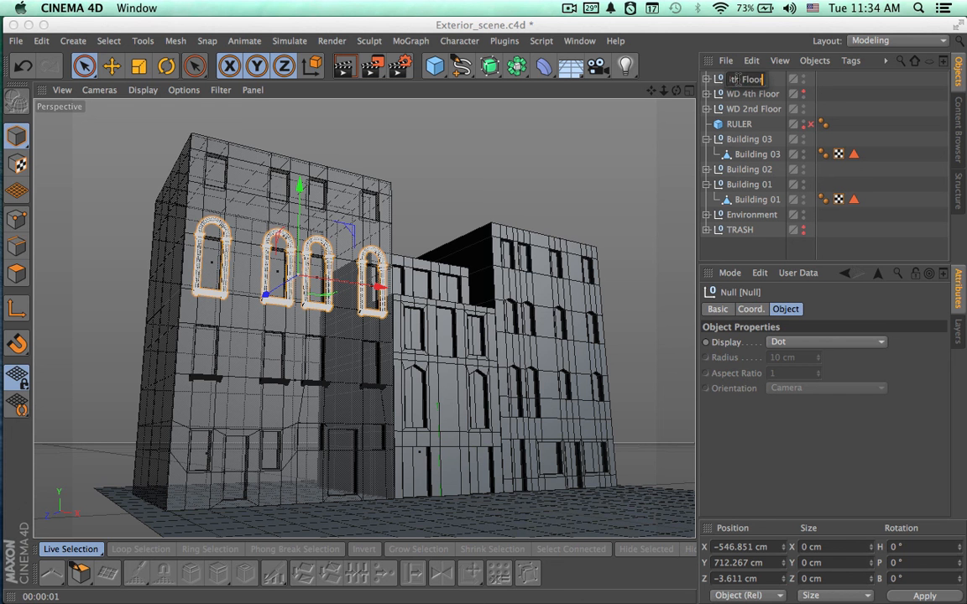
drag(735, 80, 750, 80)
text(3rd)
key(Return)
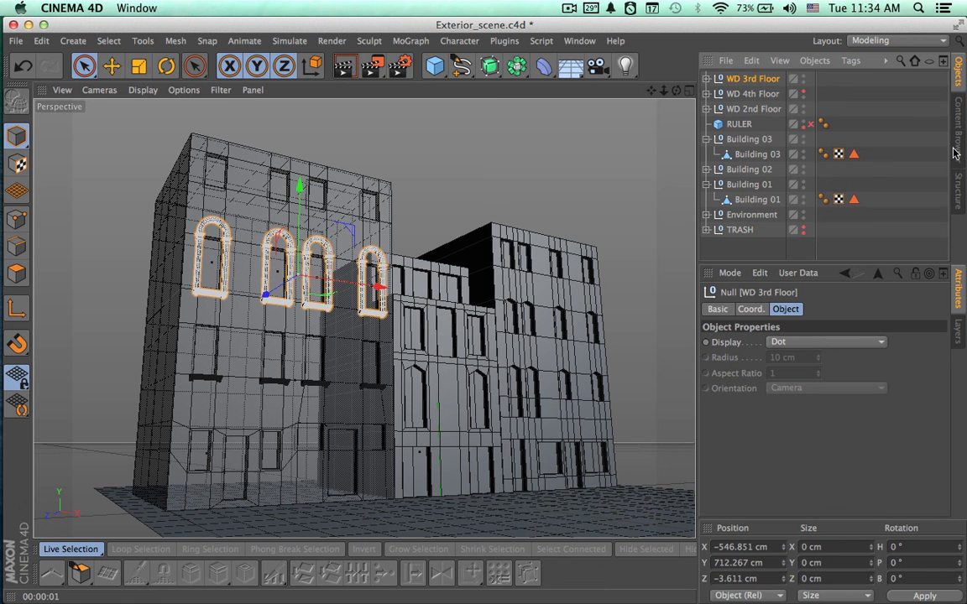
- Turn the editor visibility of the WD 4th Floor group back on and clear the selection
click(773, 95)
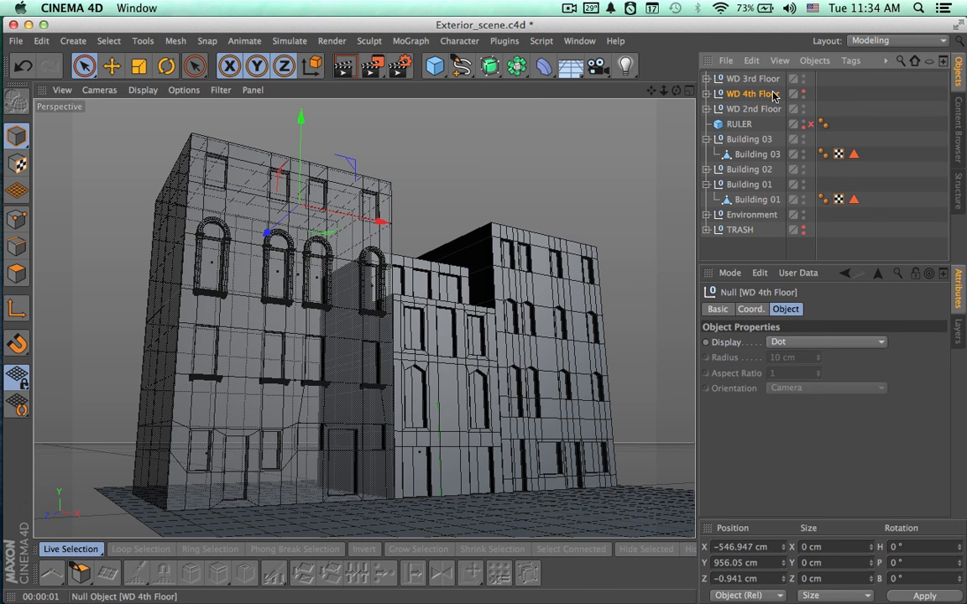
click(854, 116)
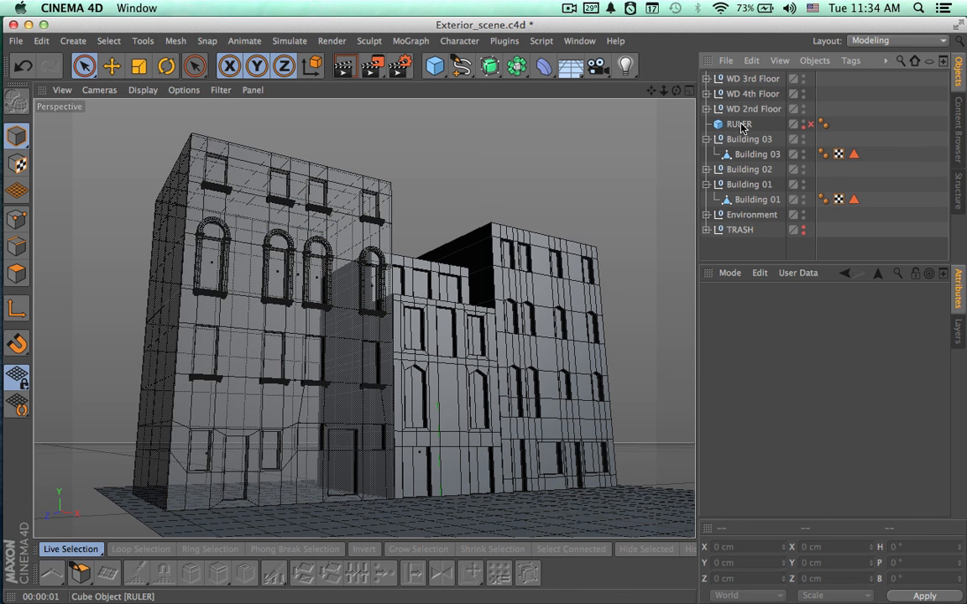
- Move the RULER object below TRASH in the object hierarchy and render the Perspective view with nothing selected
drag(735, 126, 713, 227)
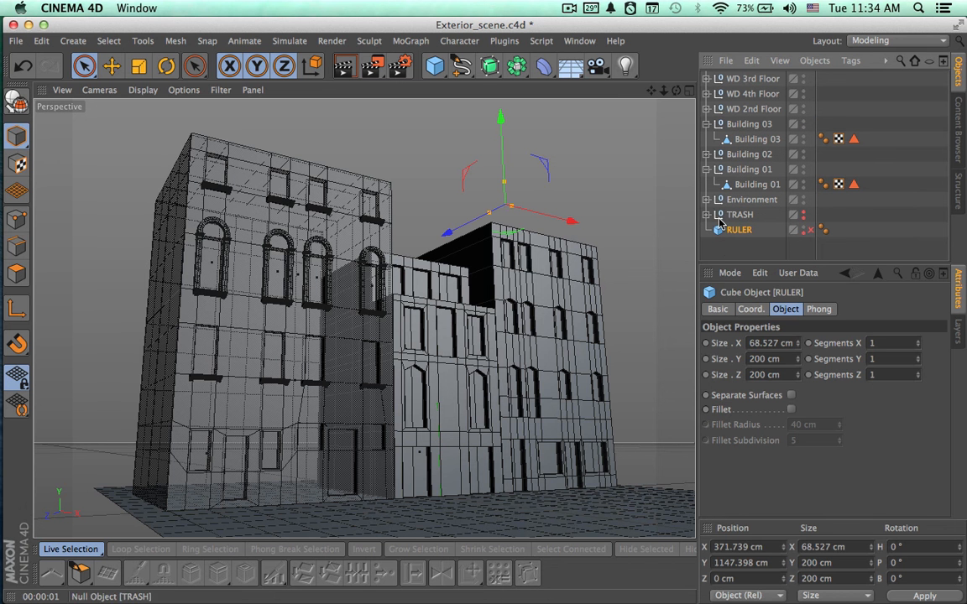
click(742, 217)
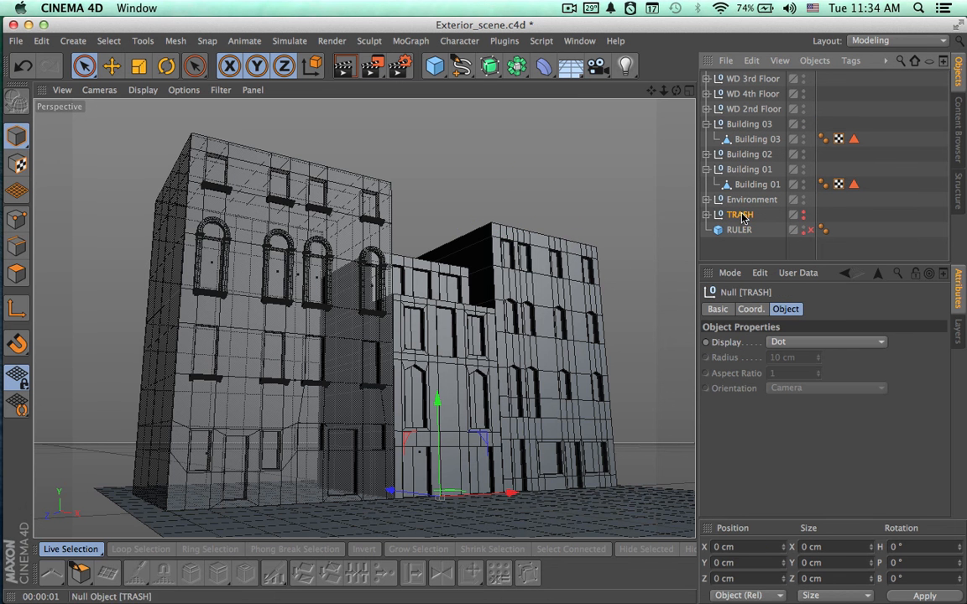
click(849, 222)
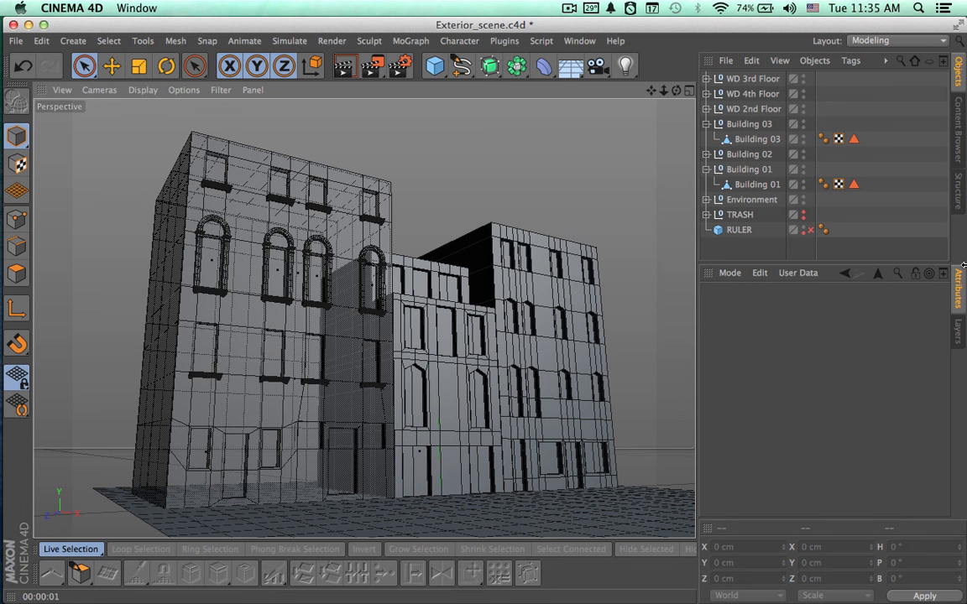
key(ctrl+r)
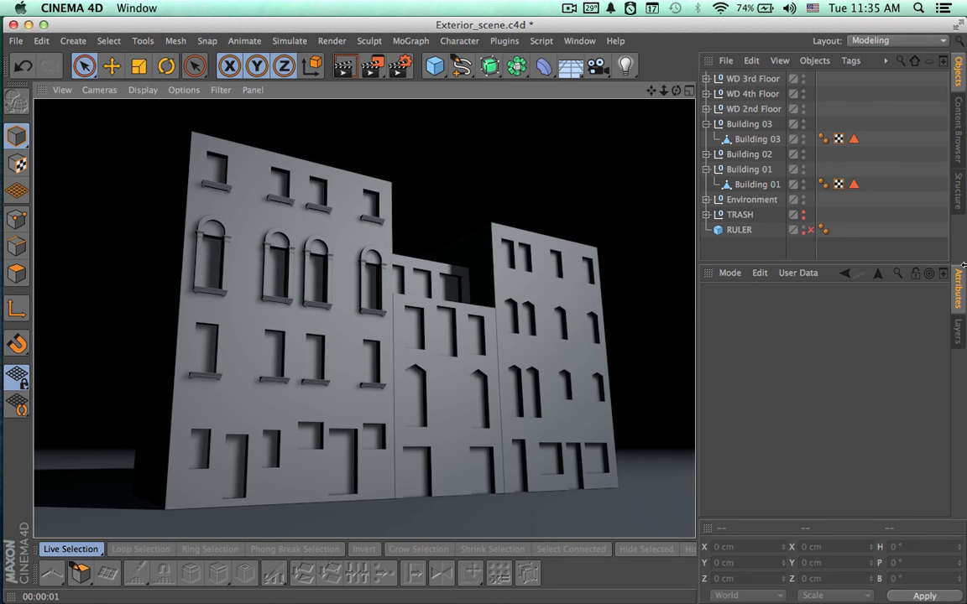